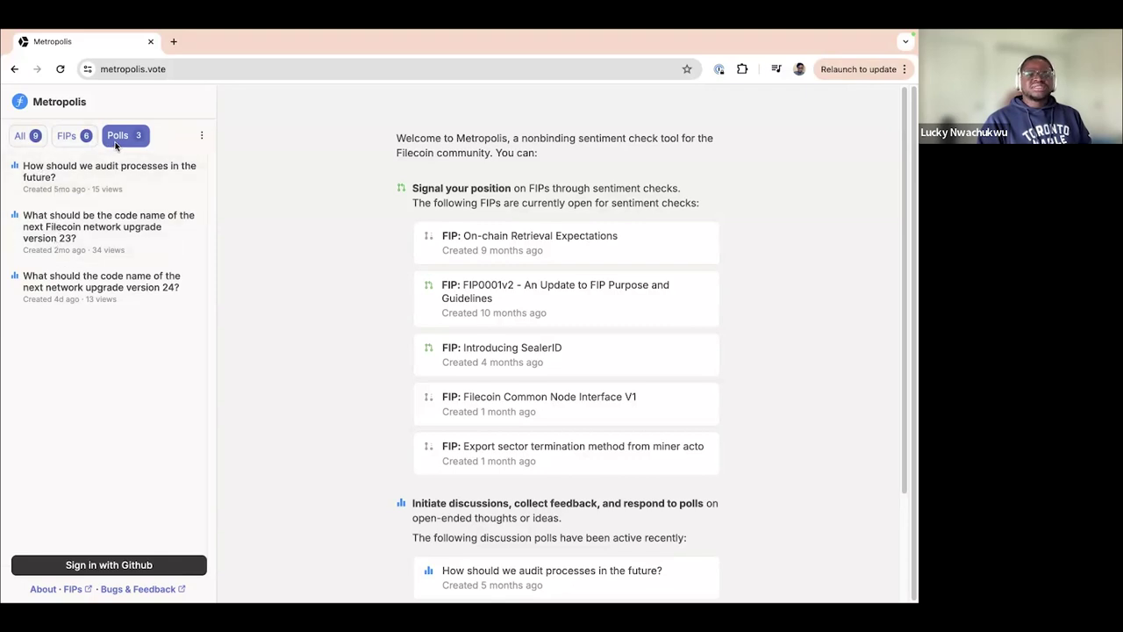
Show all nine FIPs and polls in the sidebar and scroll through the combined list
left_click(32, 141)
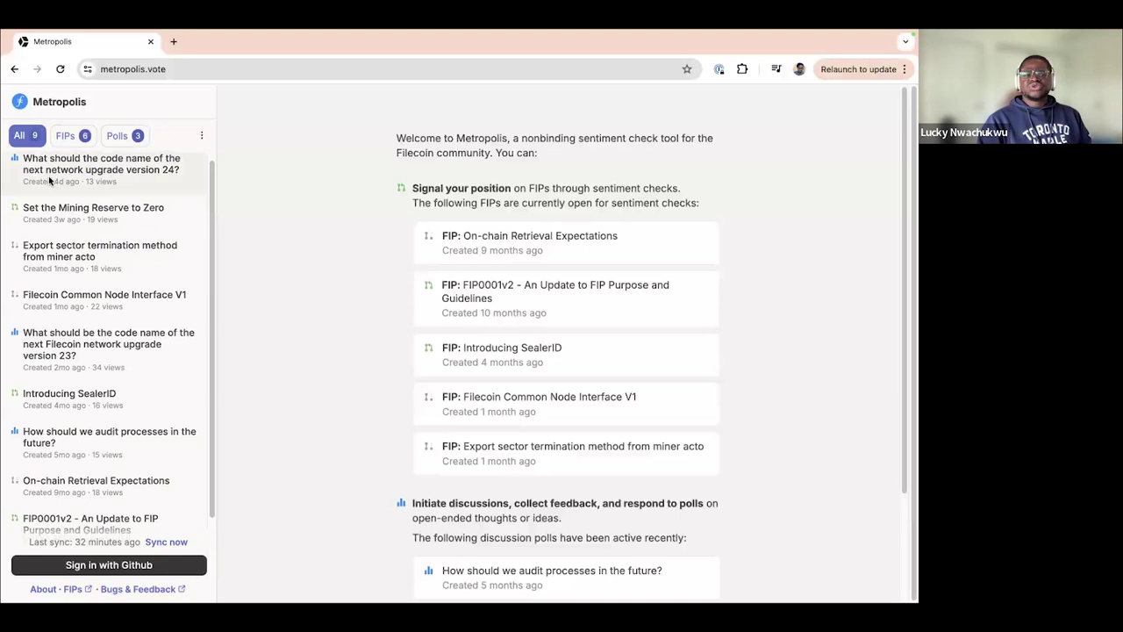
scroll(48, 177, "down", 1)
scroll(51, 186, "down", 1)
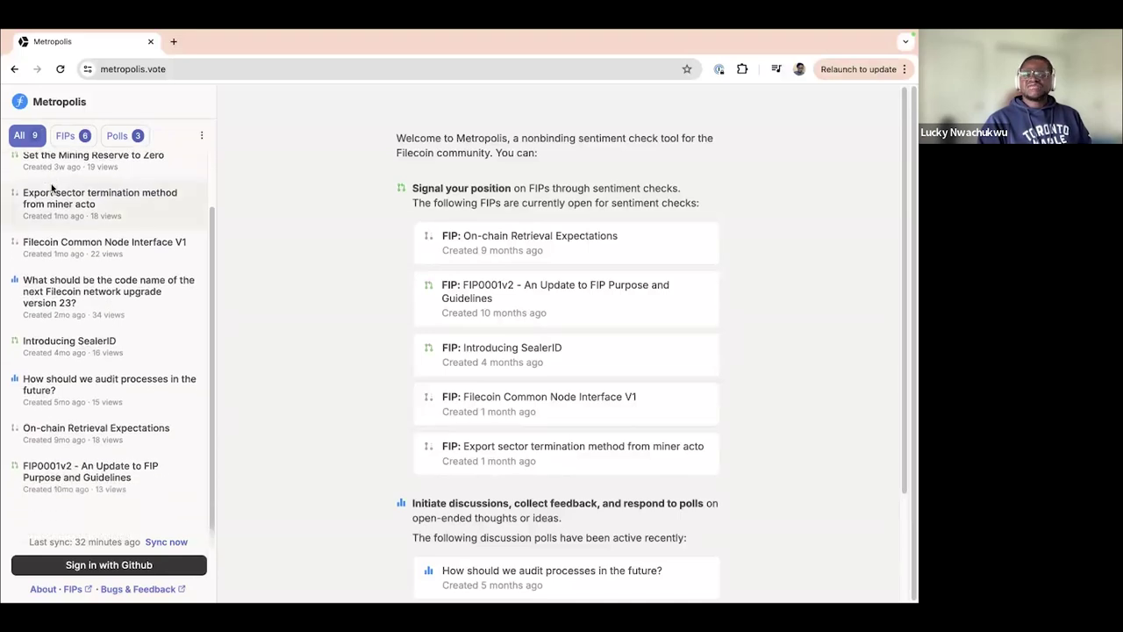
scroll(51, 184, "up", 1)
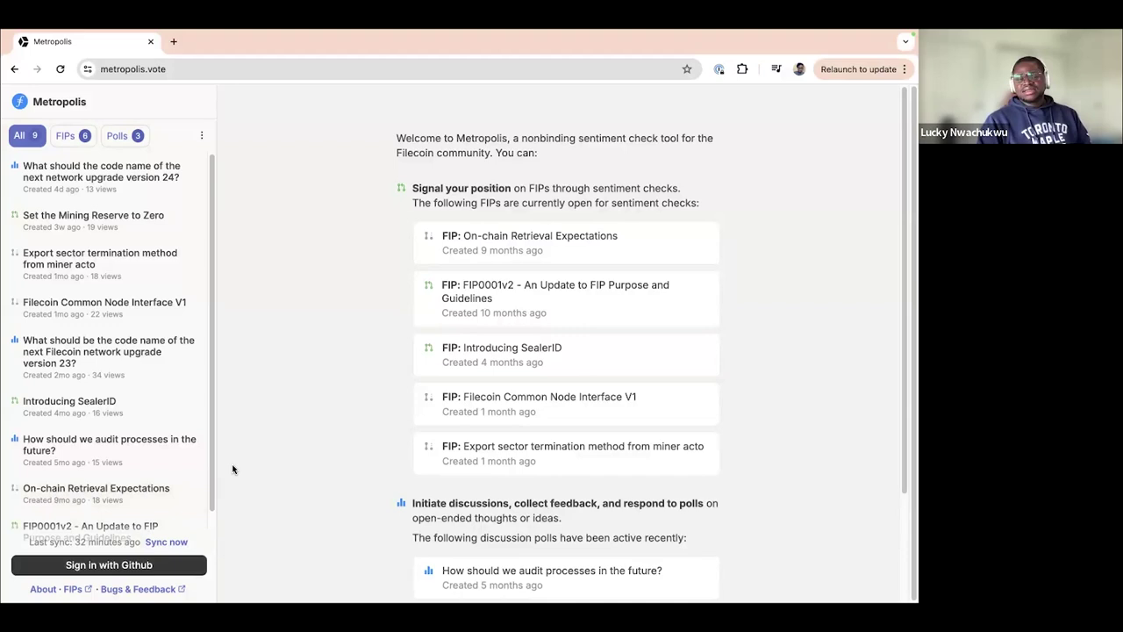
Sign in with GitHub, then scroll the 9-item list from the version 24 poll down to FIP0001v2
left_click(135, 567)
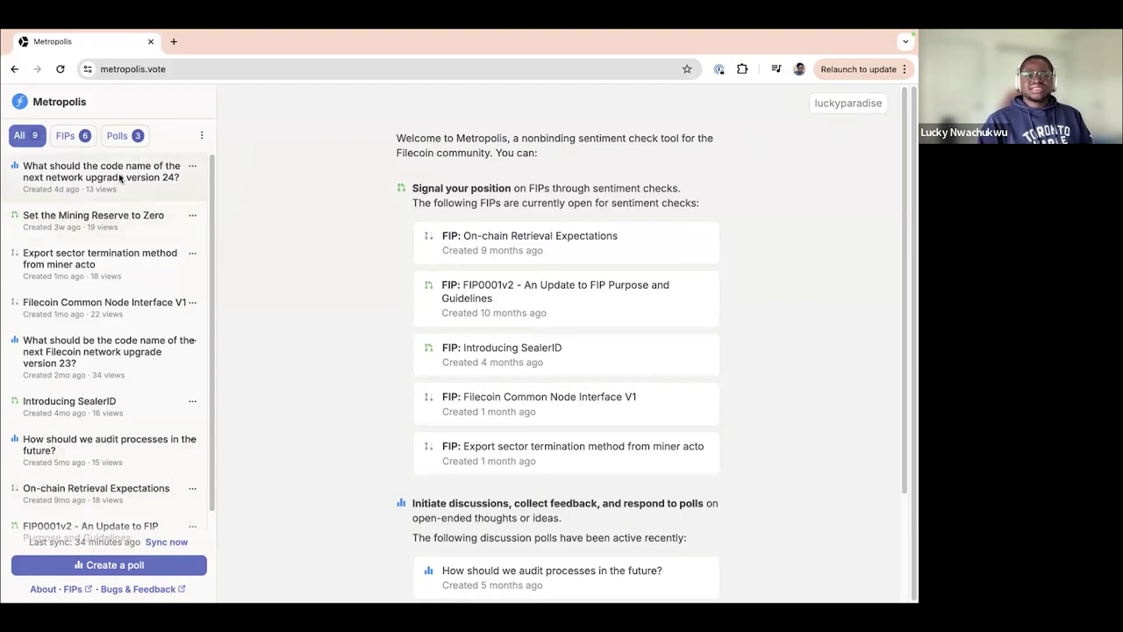
scroll(102, 205, "down", 1)
scroll(102, 205, "down", 1)
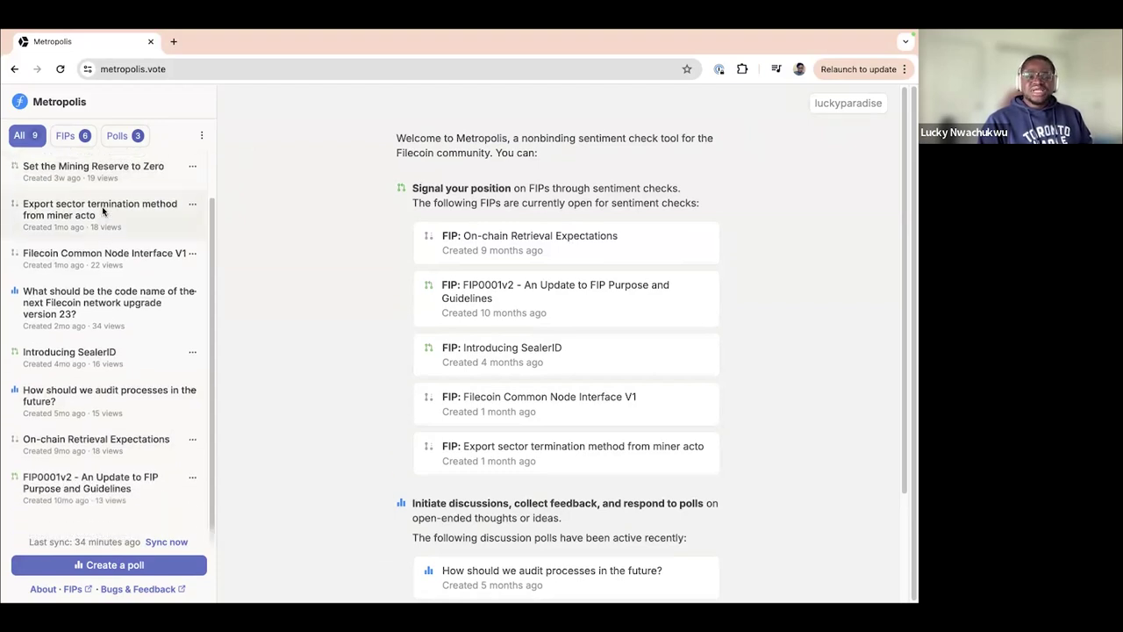
scroll(104, 211, "up", 1)
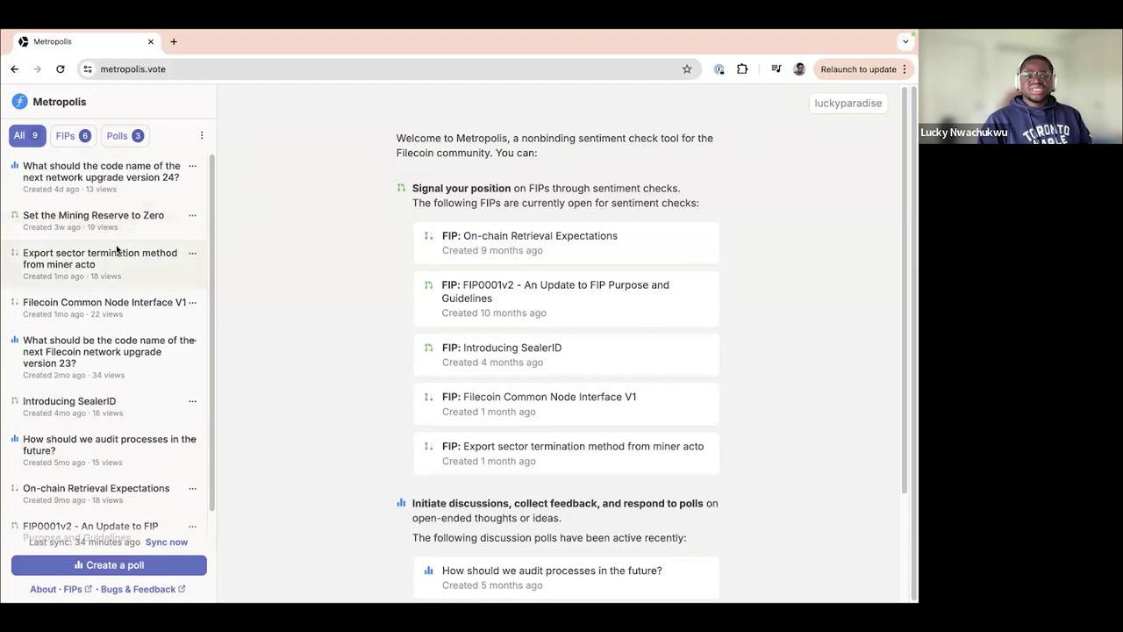
scroll(98, 290, "down", 1)
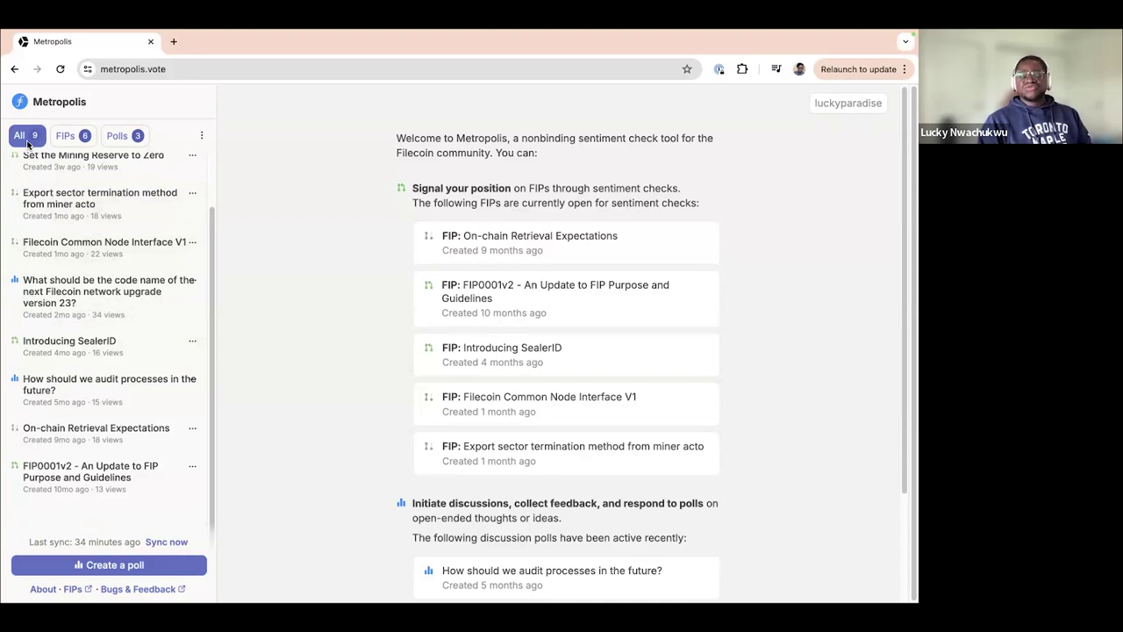
Switch between the All, FIPs and Polls filters, finishing on the six FIPs
left_click(67, 135)
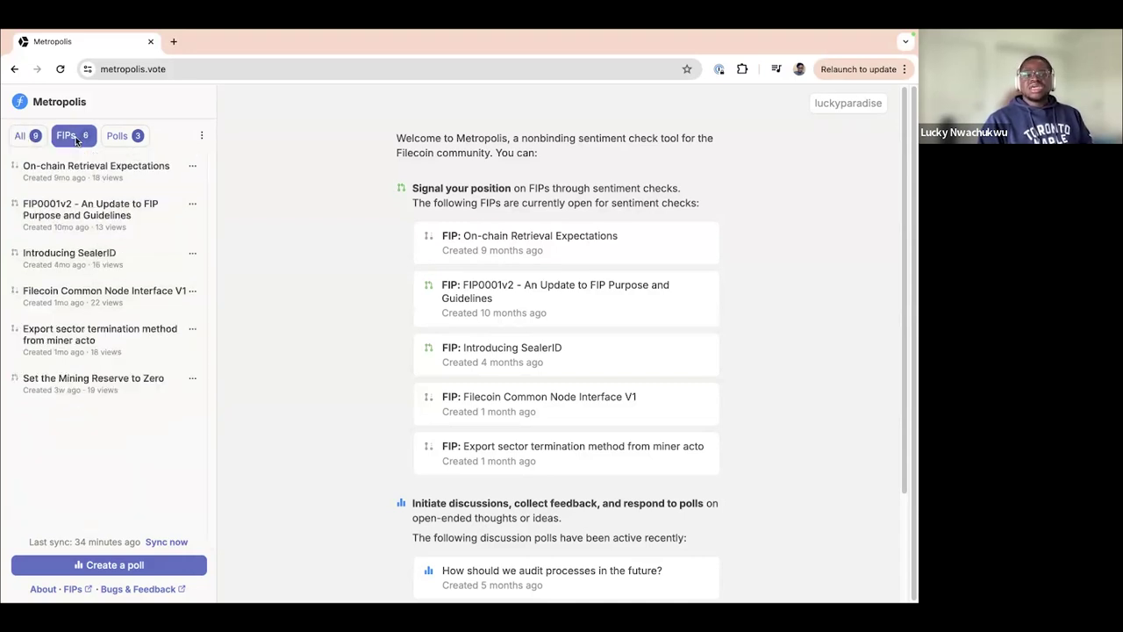
left_click(32, 136)
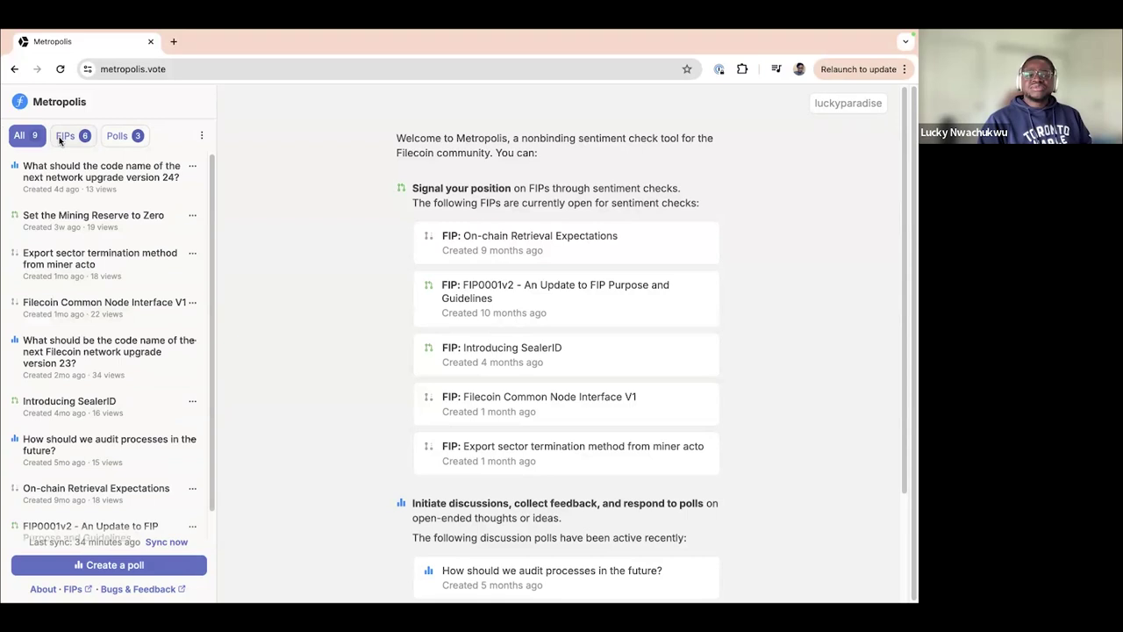
left_click(62, 136)
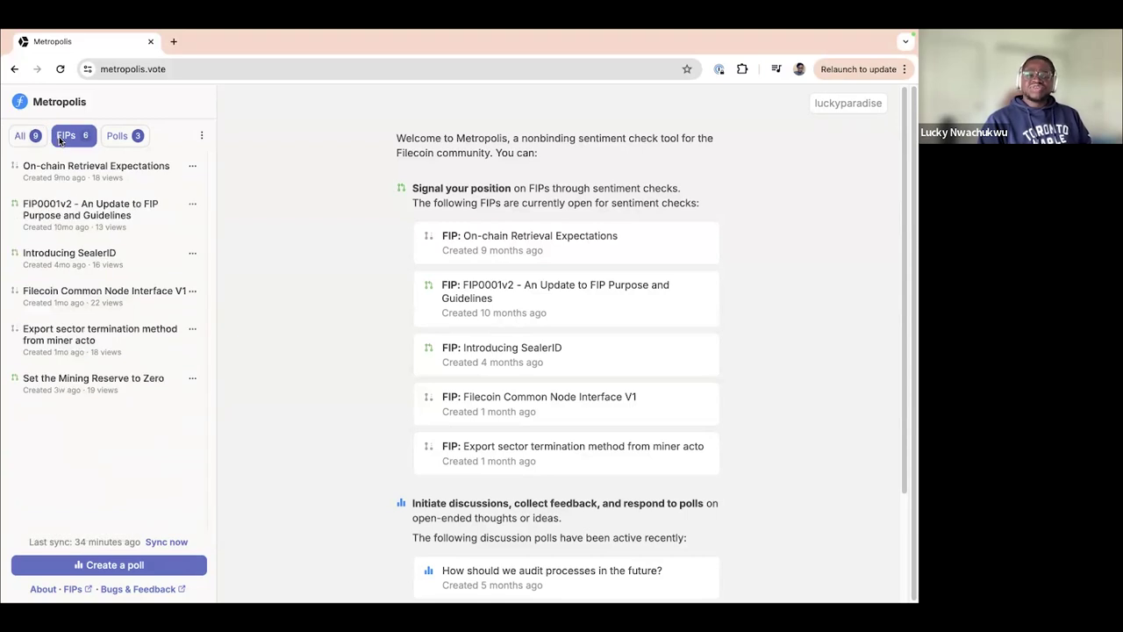
left_click(115, 138)
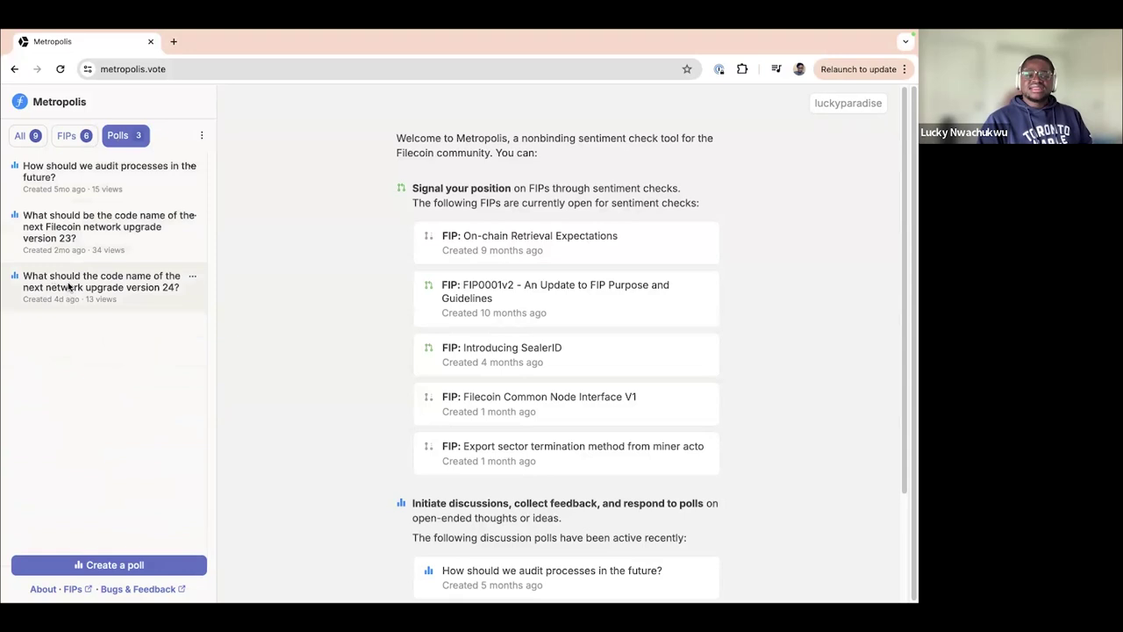
left_click(21, 138)
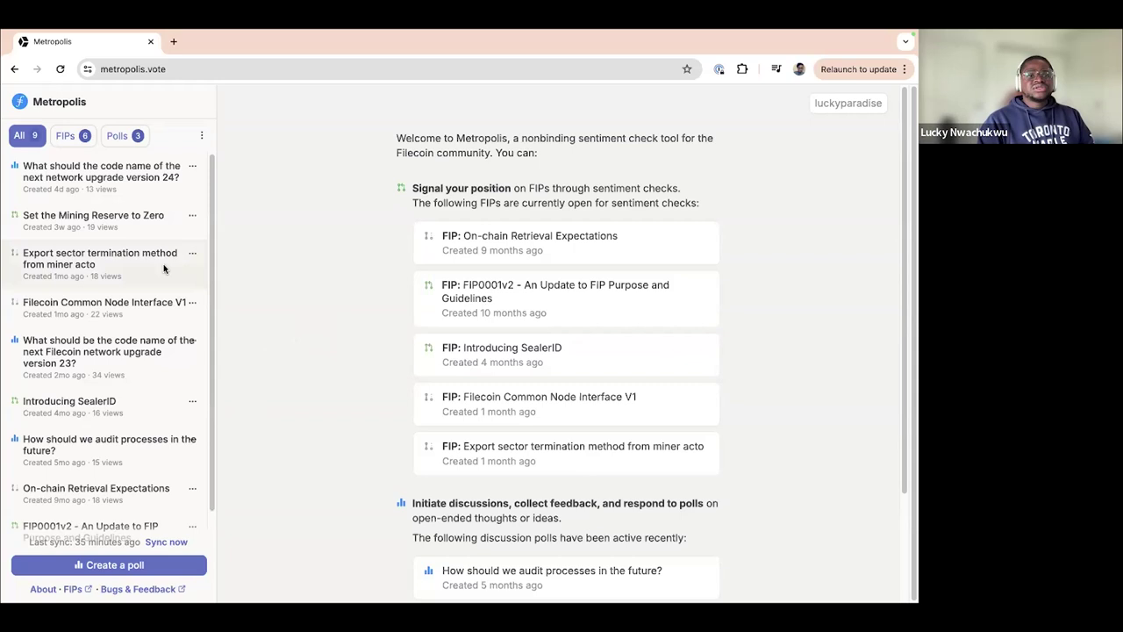
left_click(69, 136)
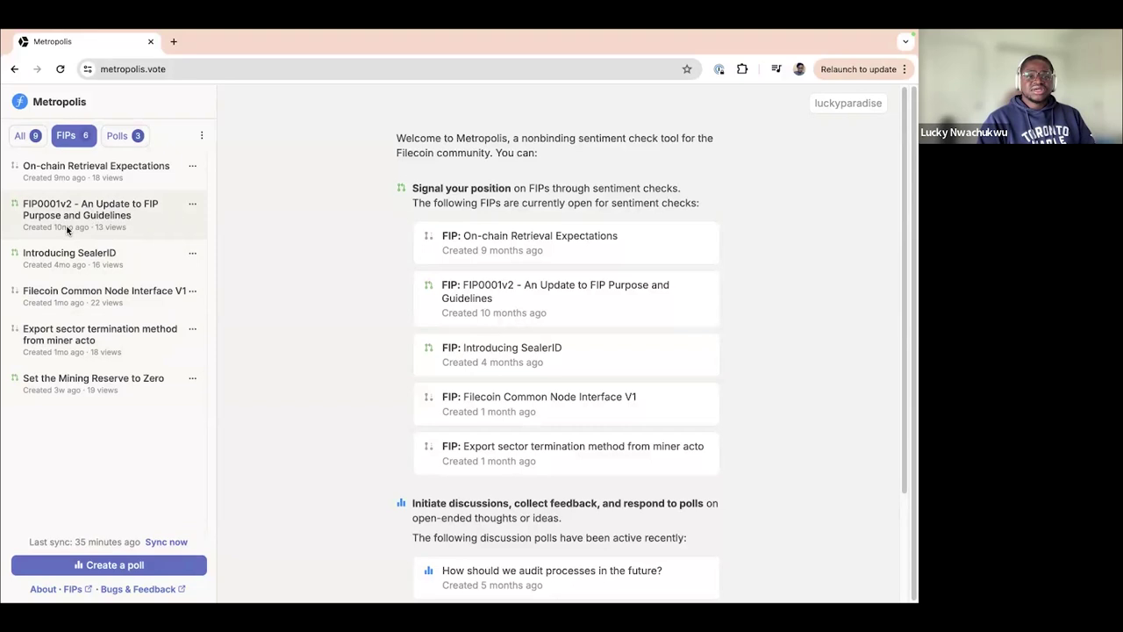
Open FIP0001v2 and read its full proposal text, expanding it with Show more and collapsing it with Show less
left_click(73, 226)
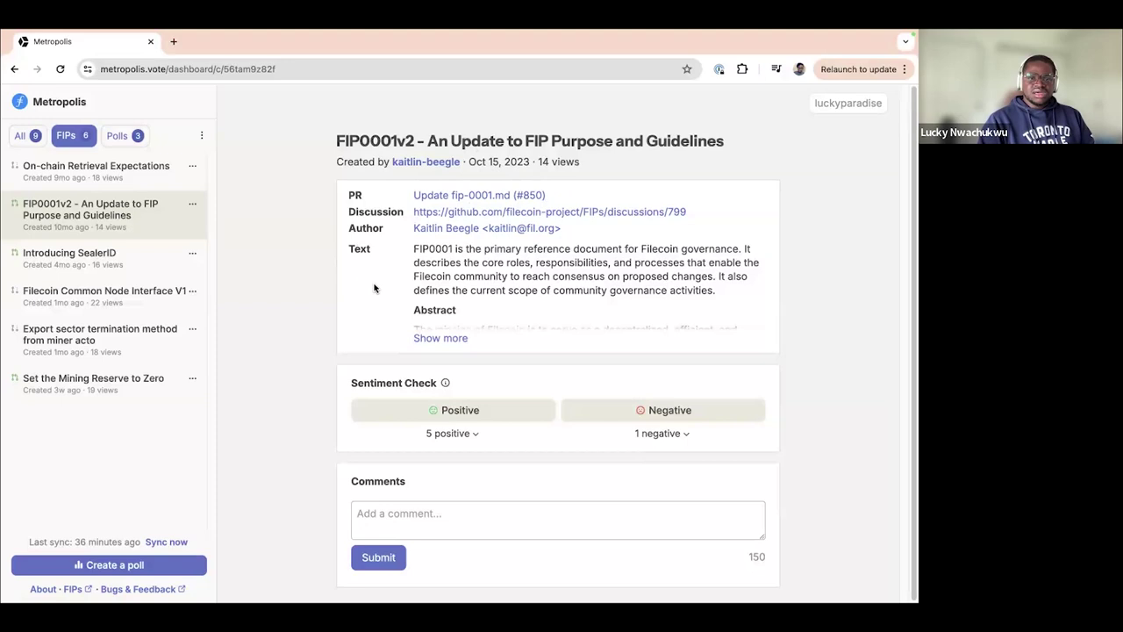
left_click(433, 337)
scroll(449, 333, "down", 10)
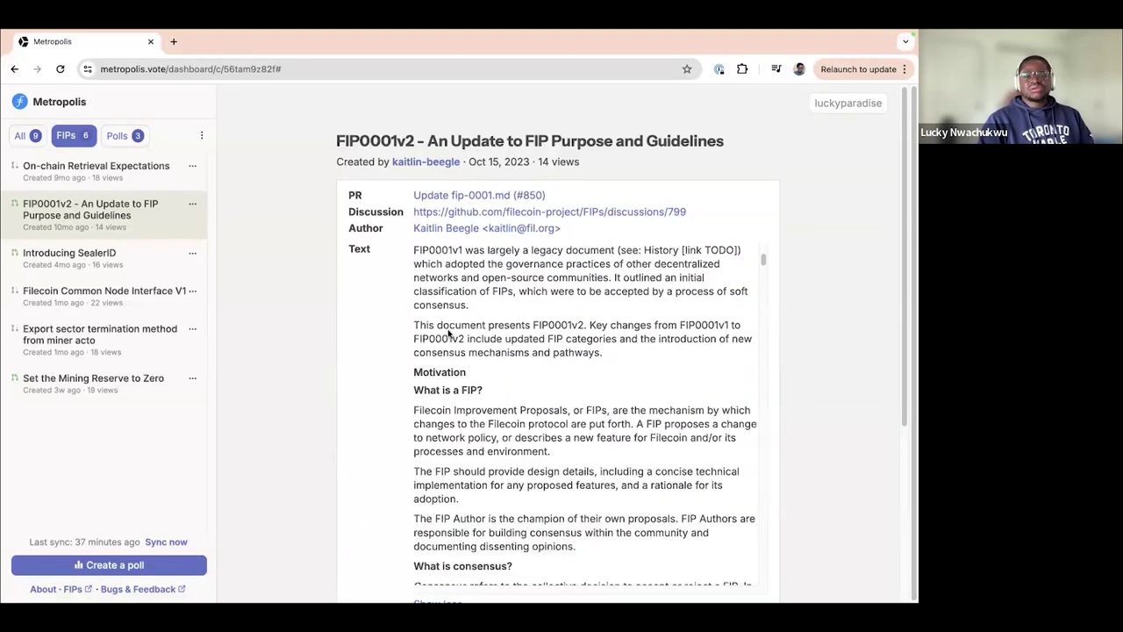
scroll(449, 333, "down", 3)
scroll(449, 333, "up", 8)
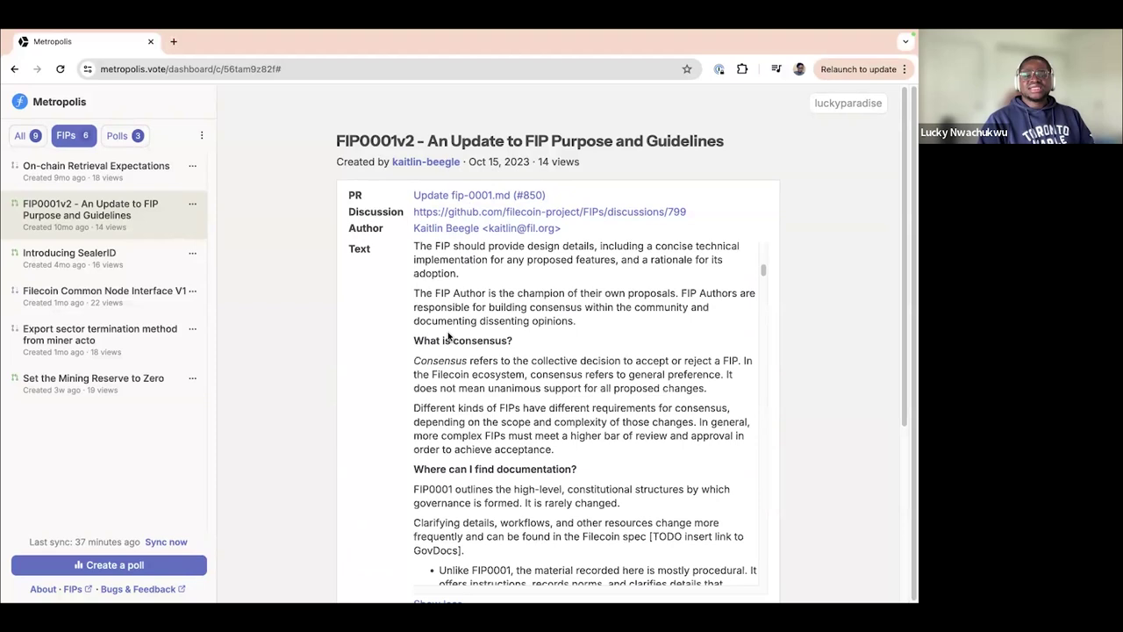
scroll(450, 334, "up", 5)
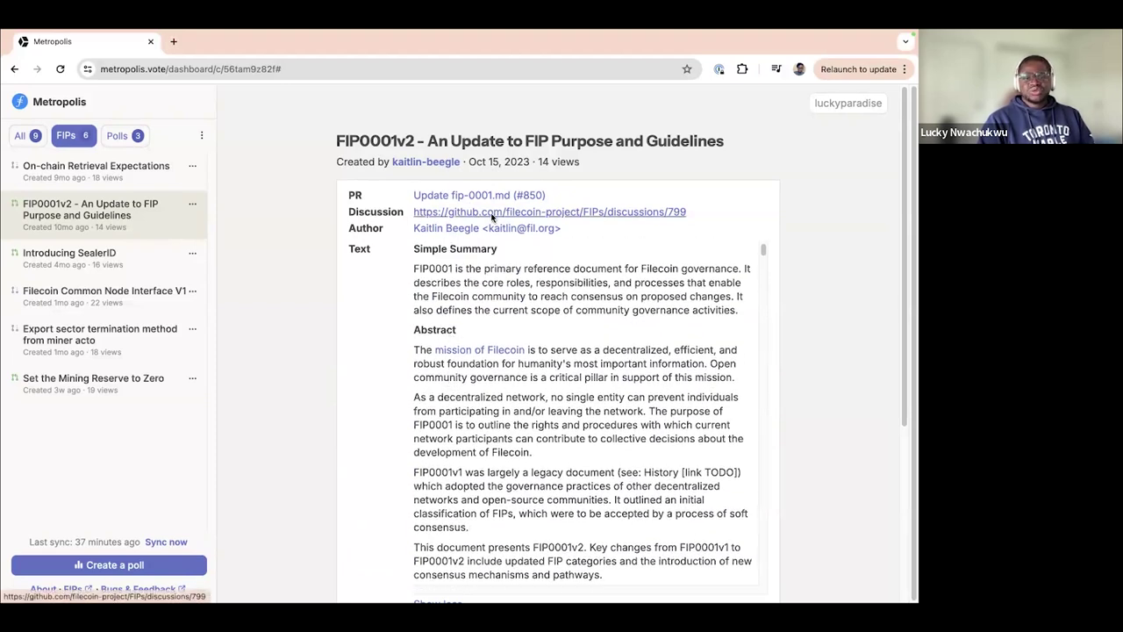
scroll(494, 294, "down", 10)
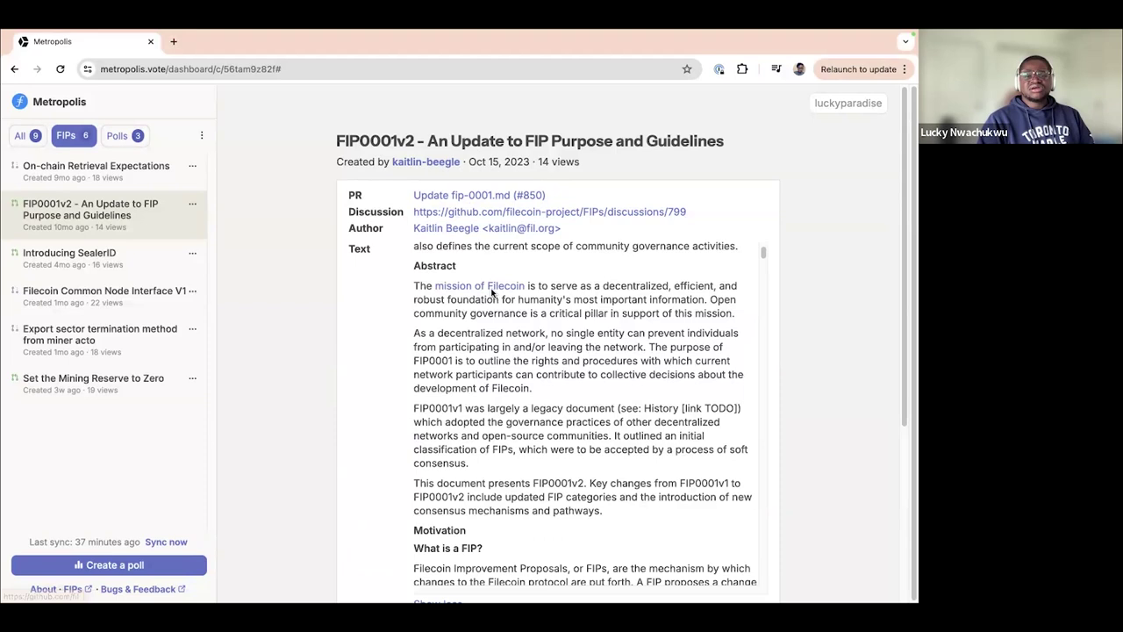
scroll(491, 245, "down", 5)
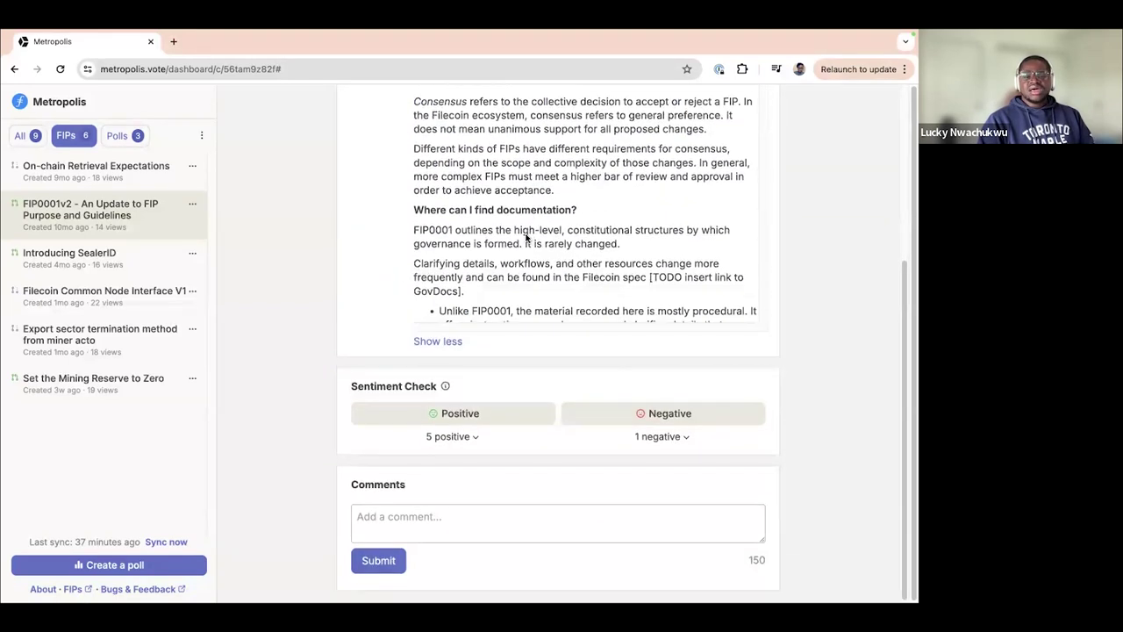
scroll(520, 240, "down", 10)
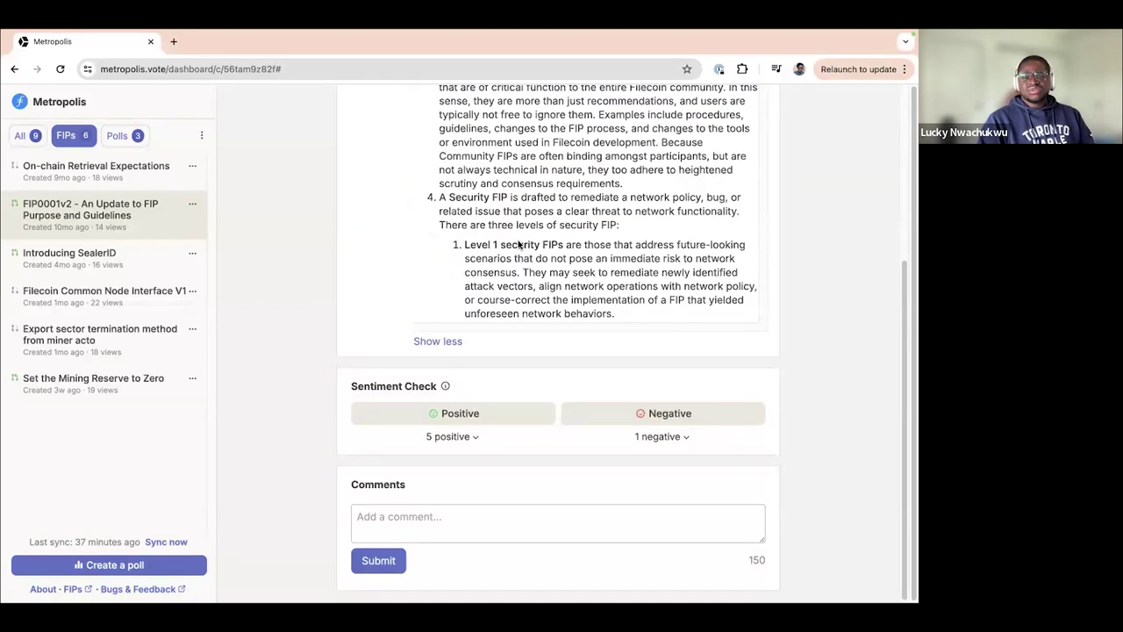
left_click(431, 341)
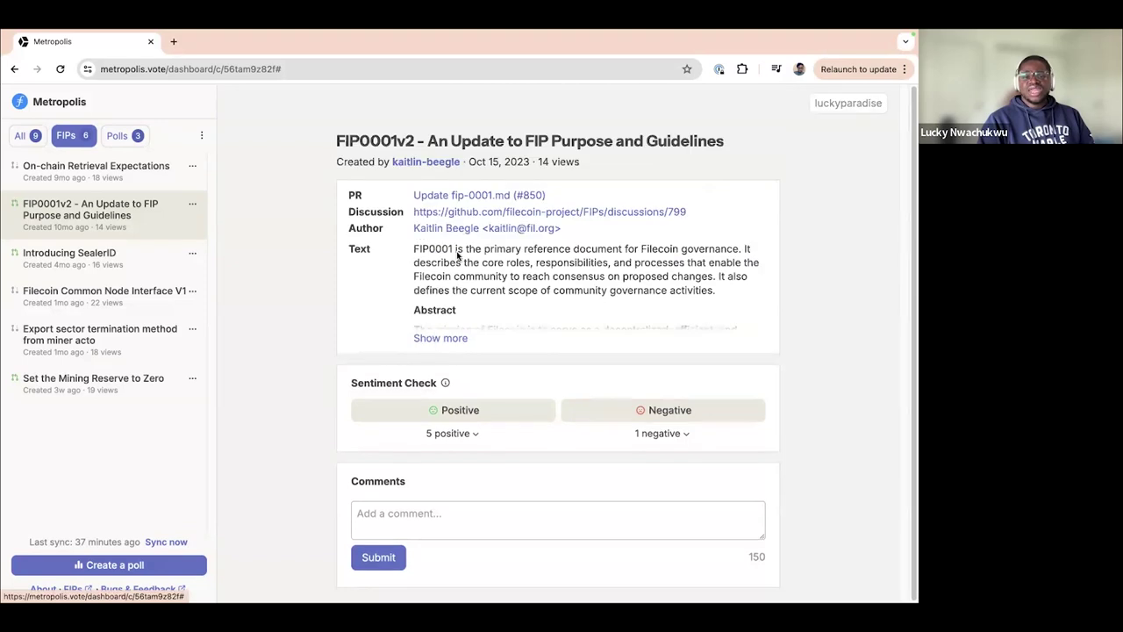
Vote positive on FIP0001v2, bringing it to 6 positive and 1 negative, and start a comment
left_click(464, 410)
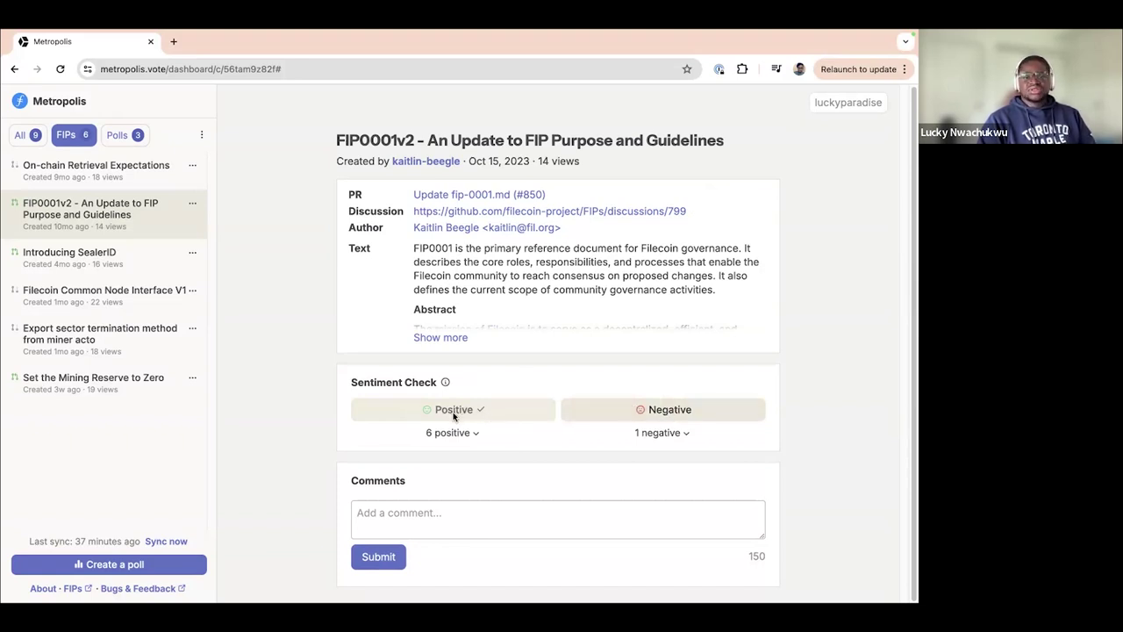
left_click(431, 513)
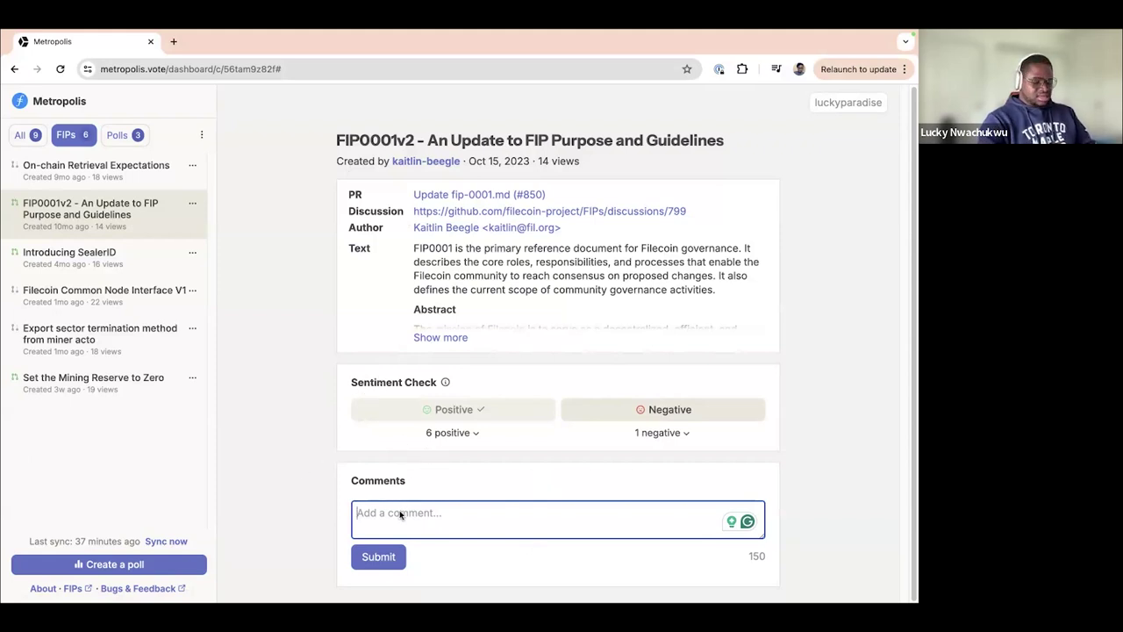
Post the comment 'Good improvements. Consider possible delays as a result of additional decision making layers' on FIP0001v2
type("G")
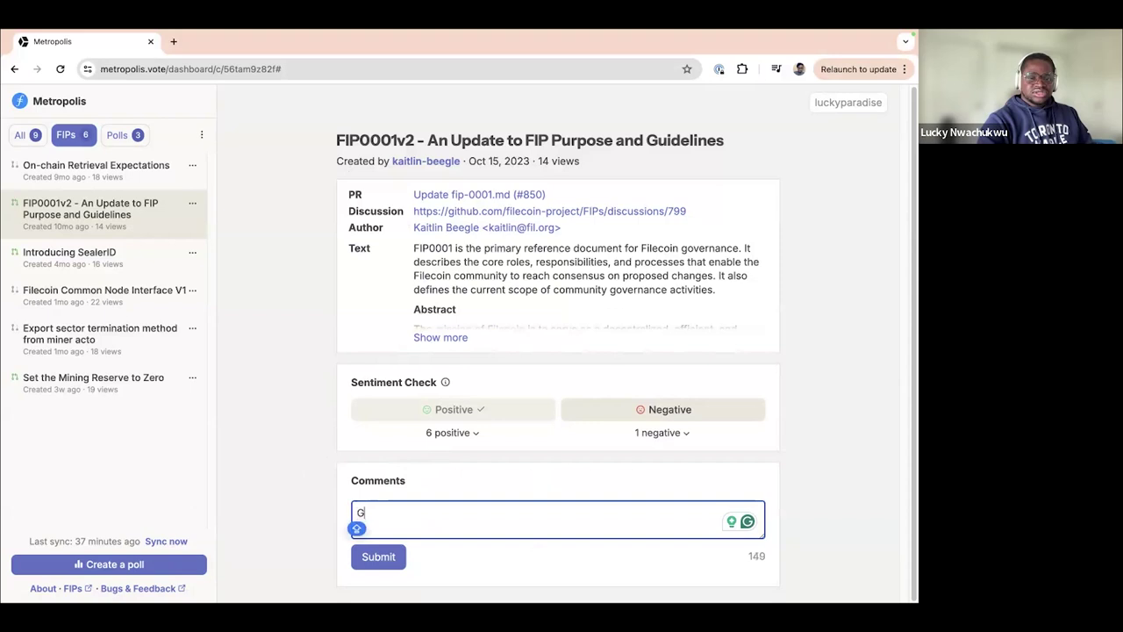
type("ood imp")
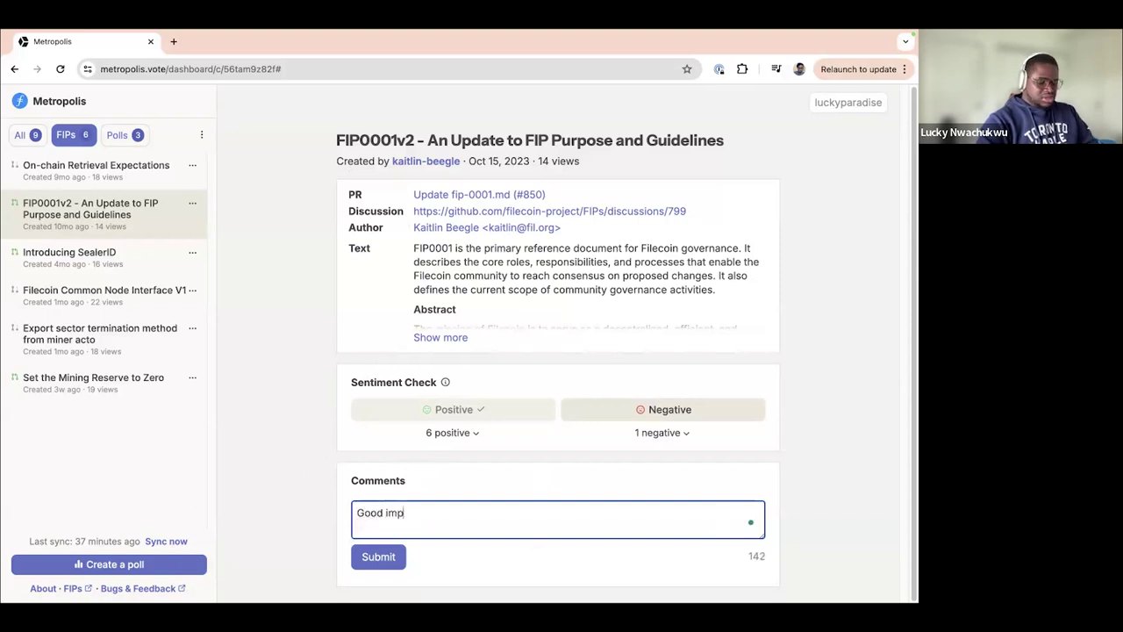
type("rovements. ")
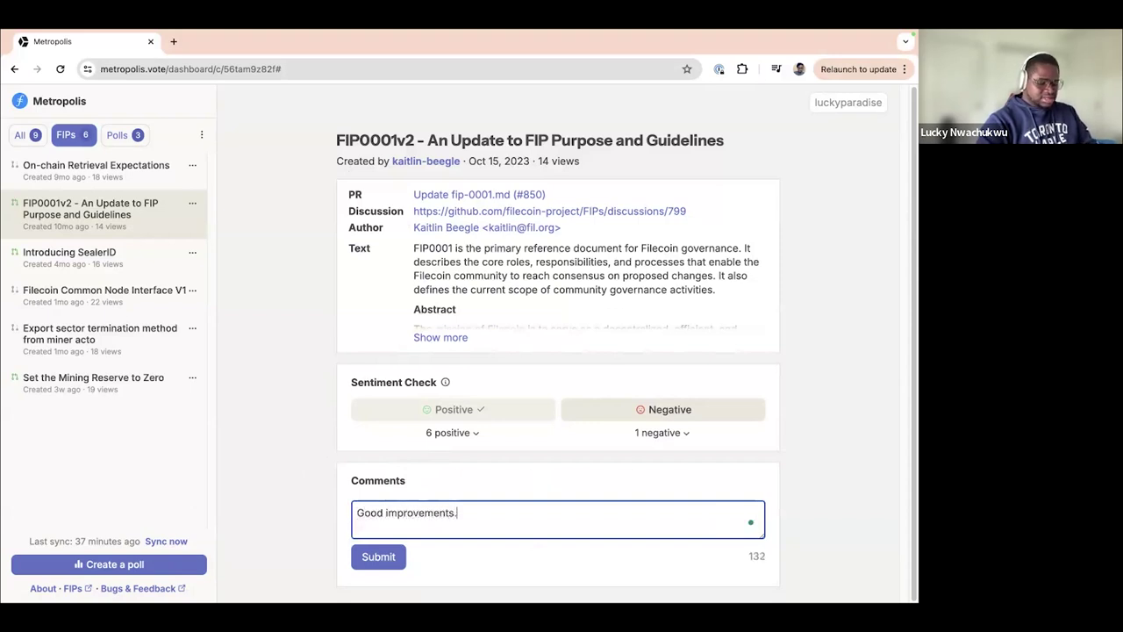
type("Consider ")
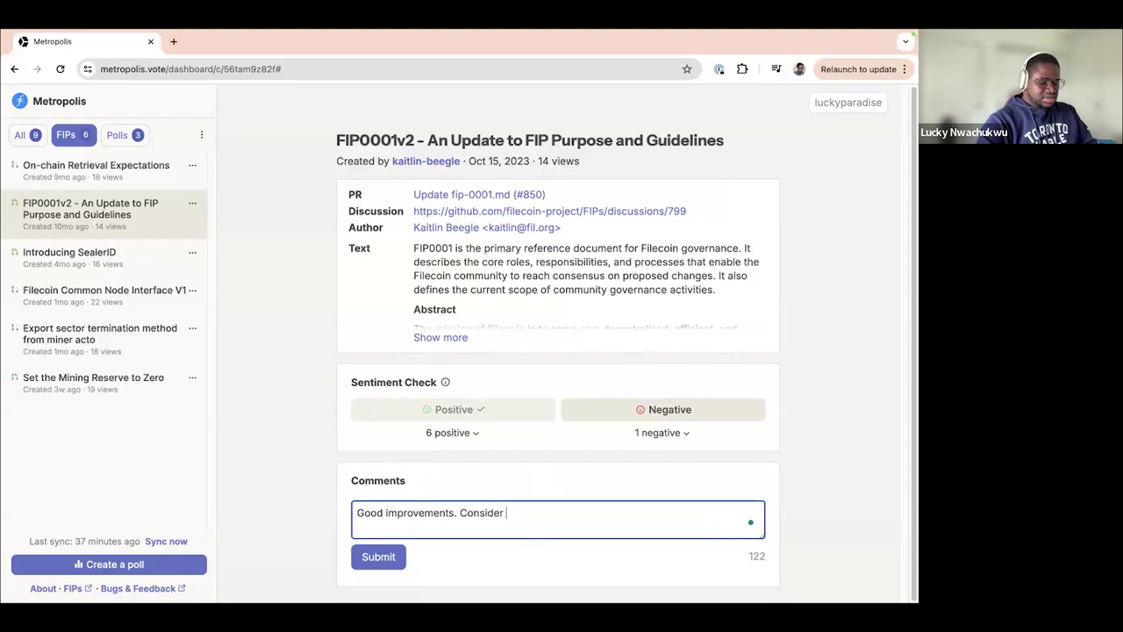
type("possible ")
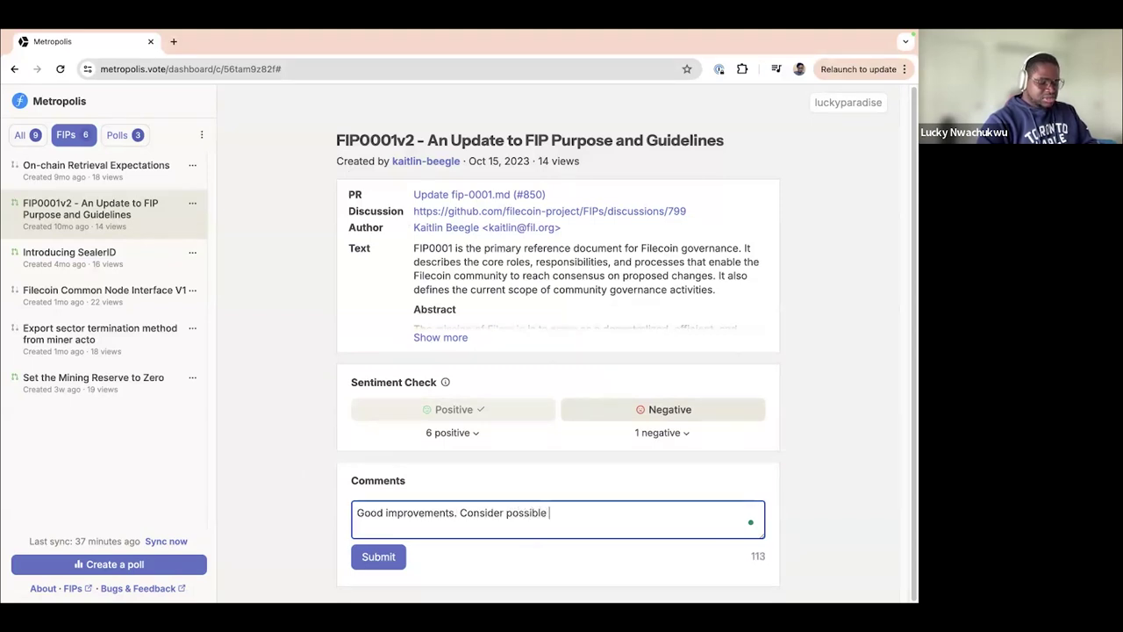
type("delays ")
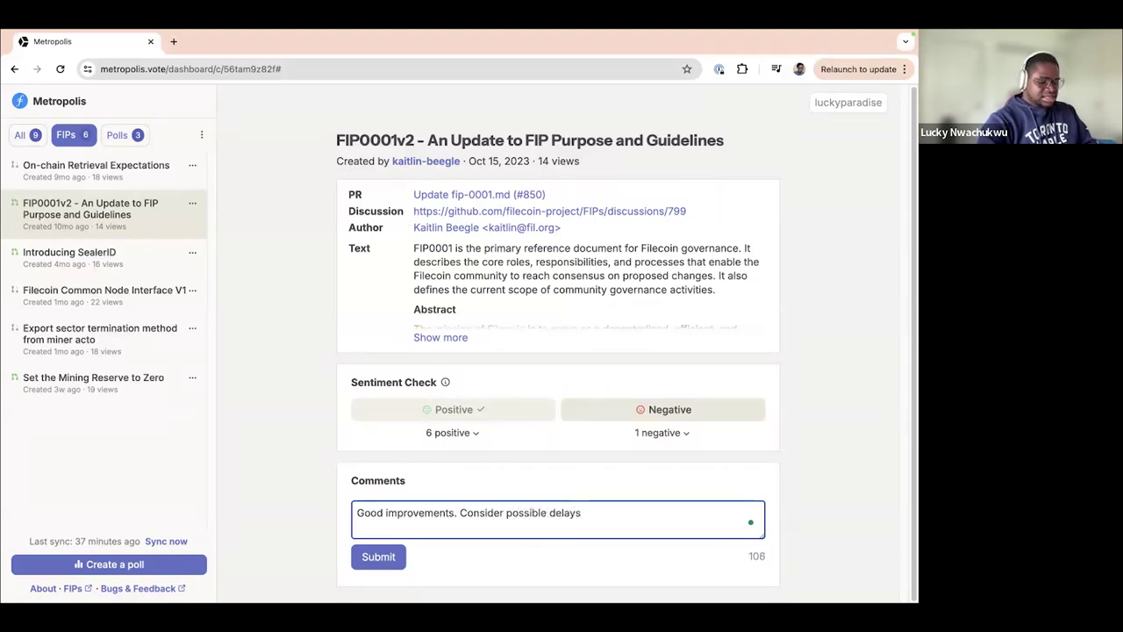
type("a")
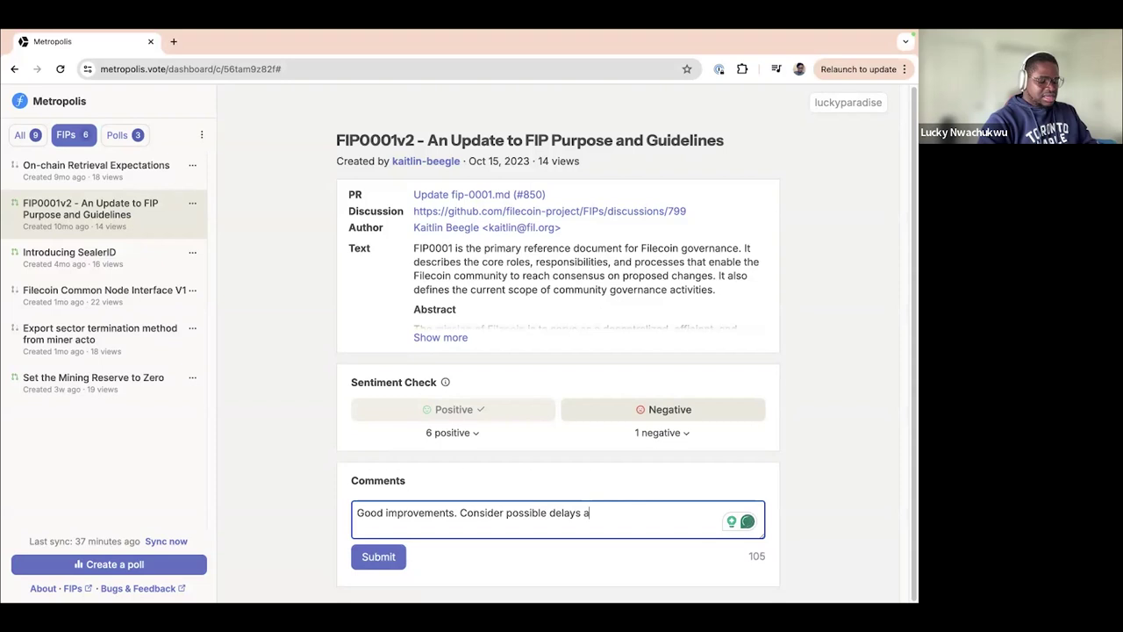
type("s a result ")
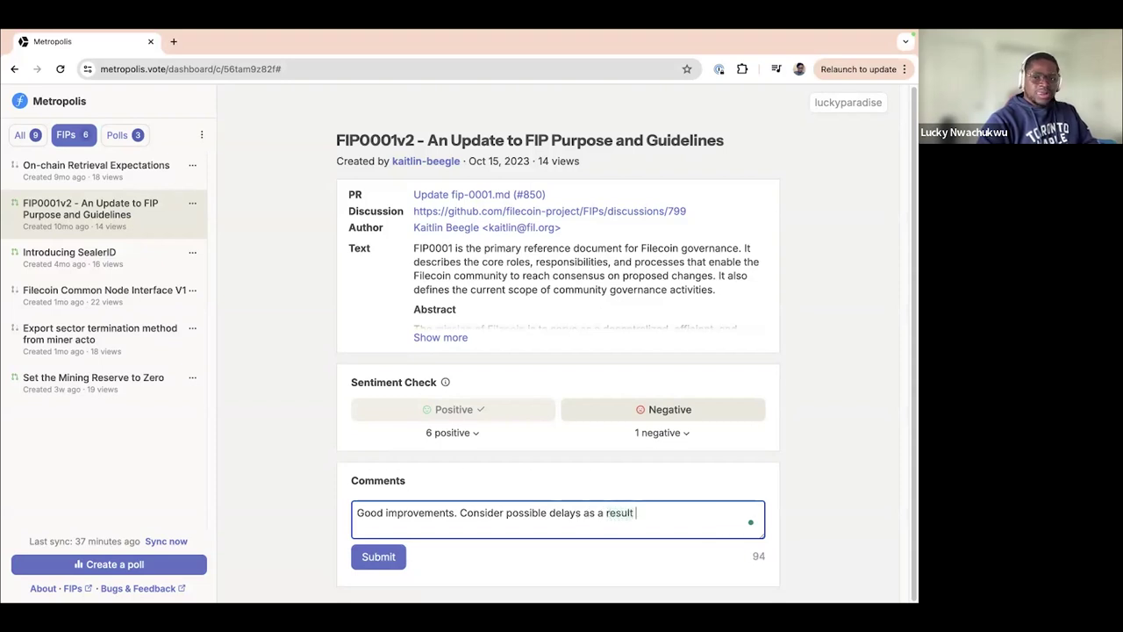
type("of a")
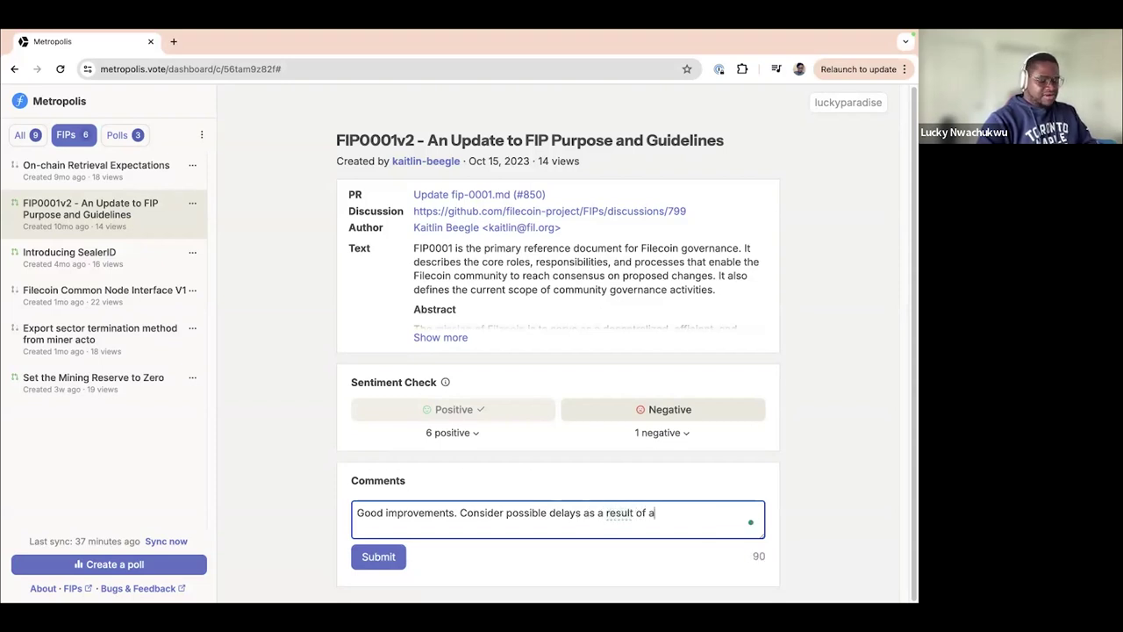
type("dditional dec")
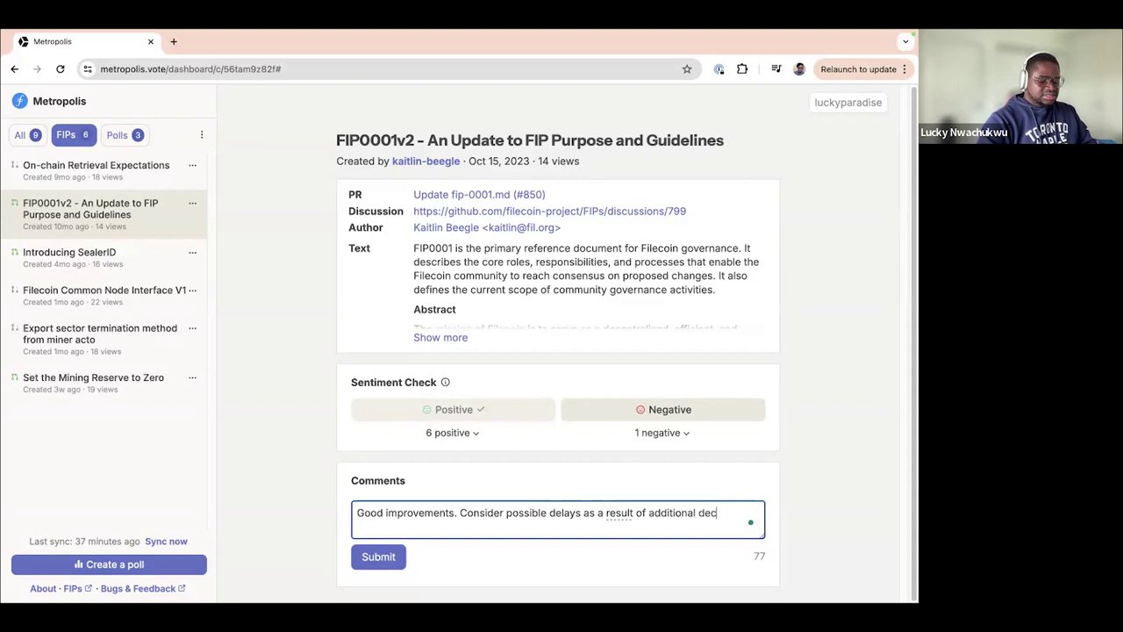
type("ision ma")
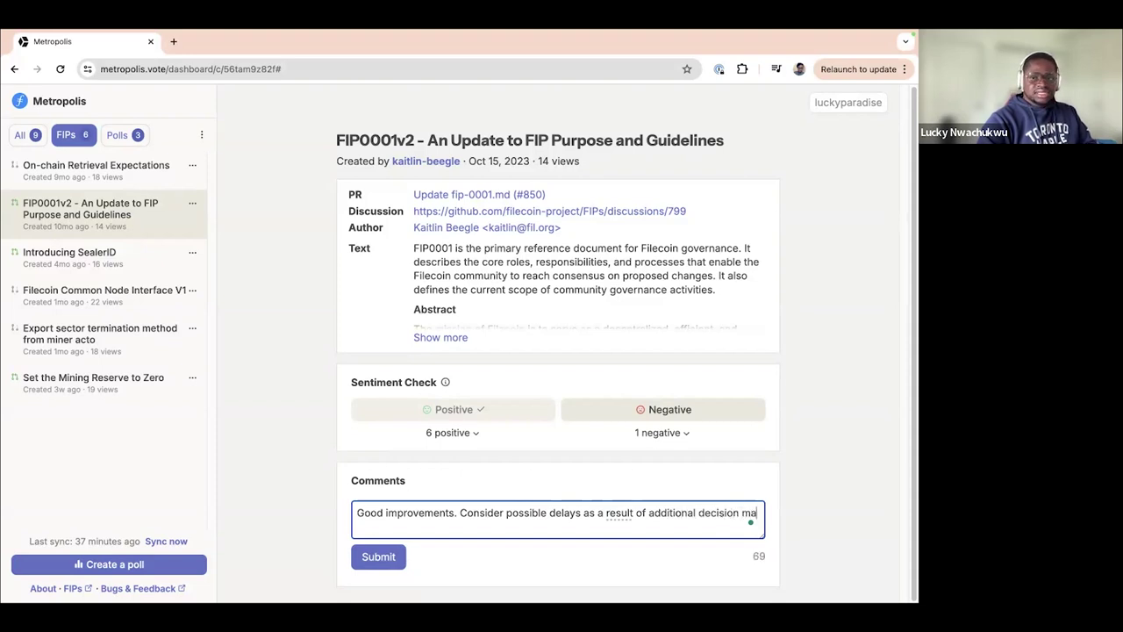
type("king la")
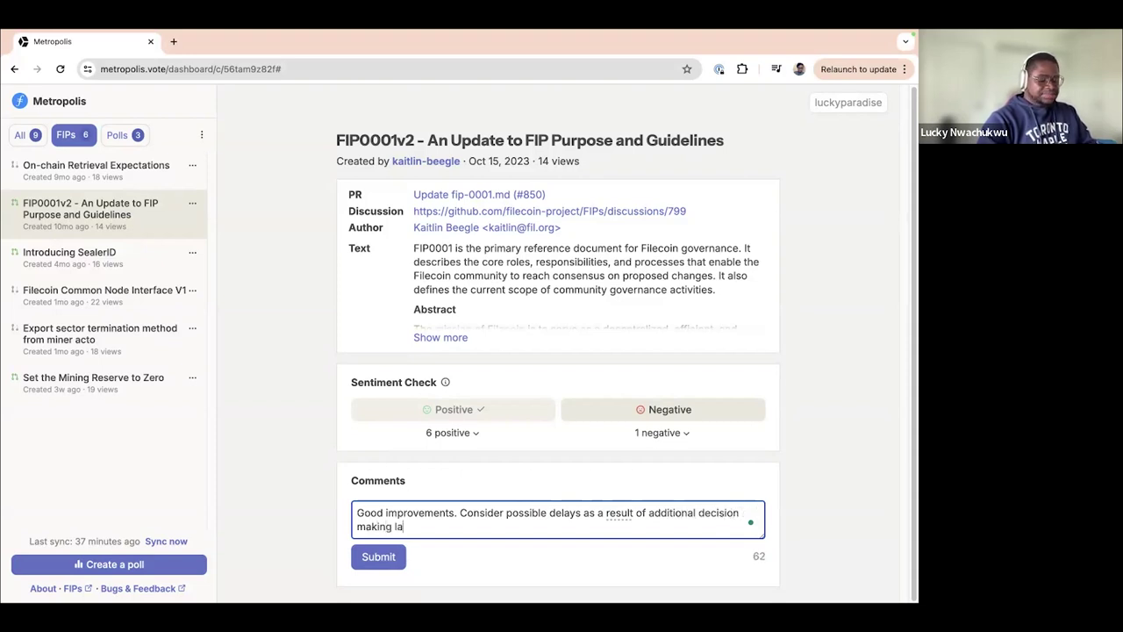
type("yers.")
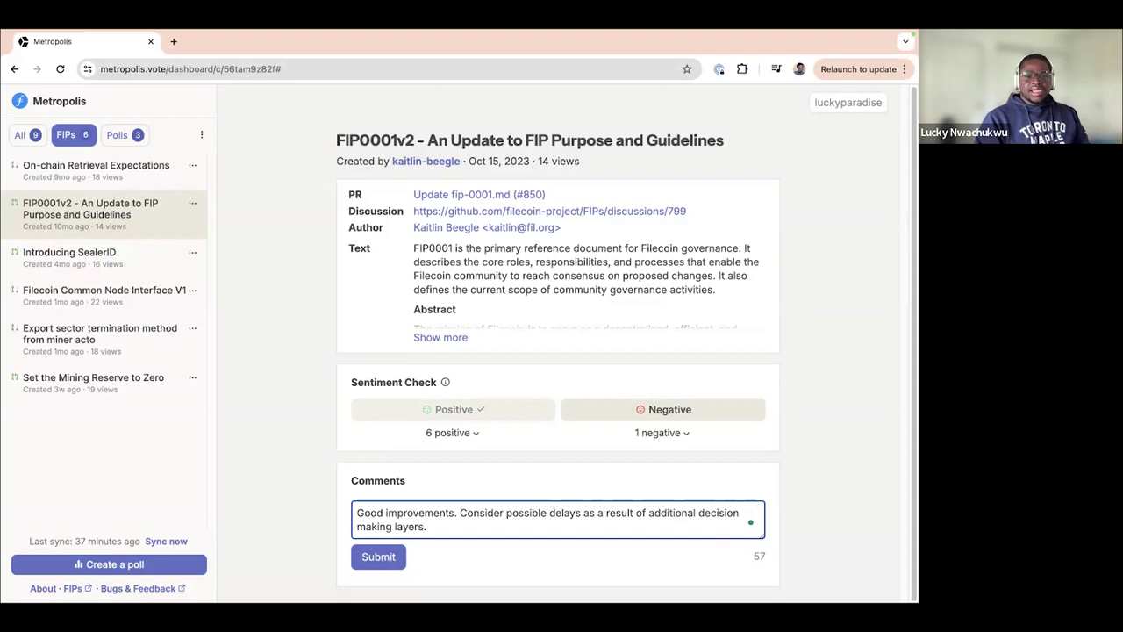
left_click(390, 558)
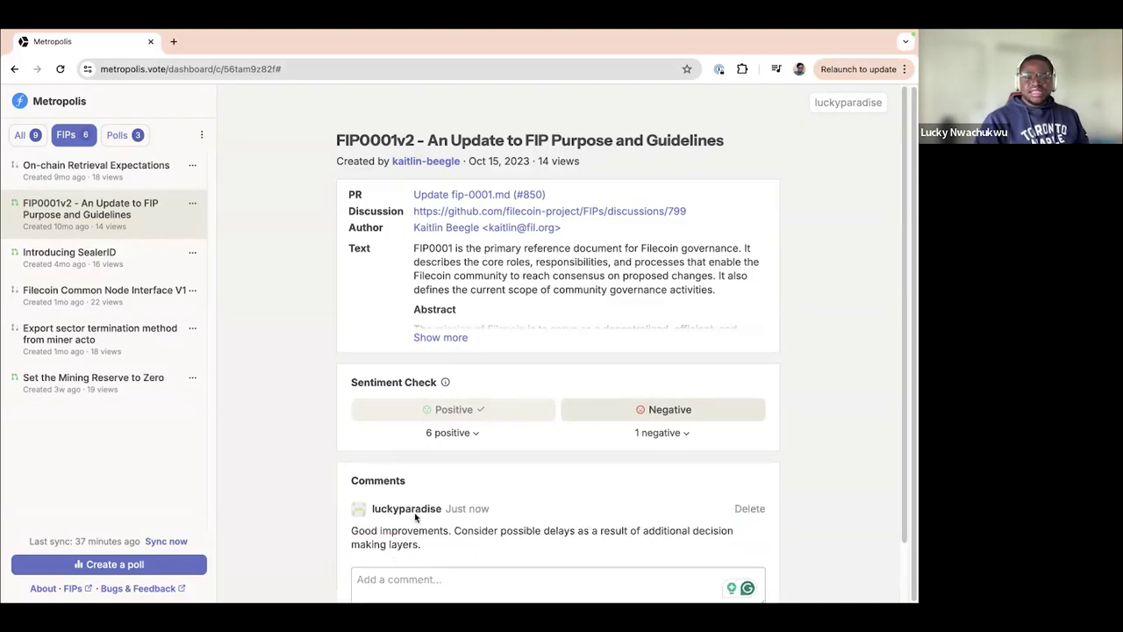
scroll(426, 498, "down", 2)
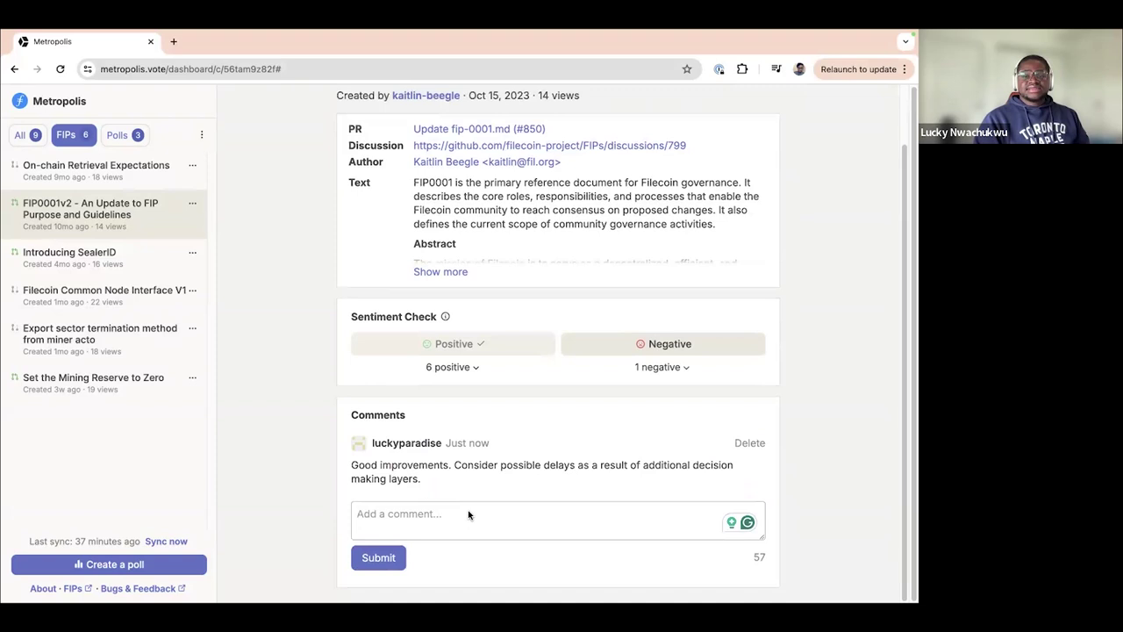
scroll(473, 454, "up", 2)
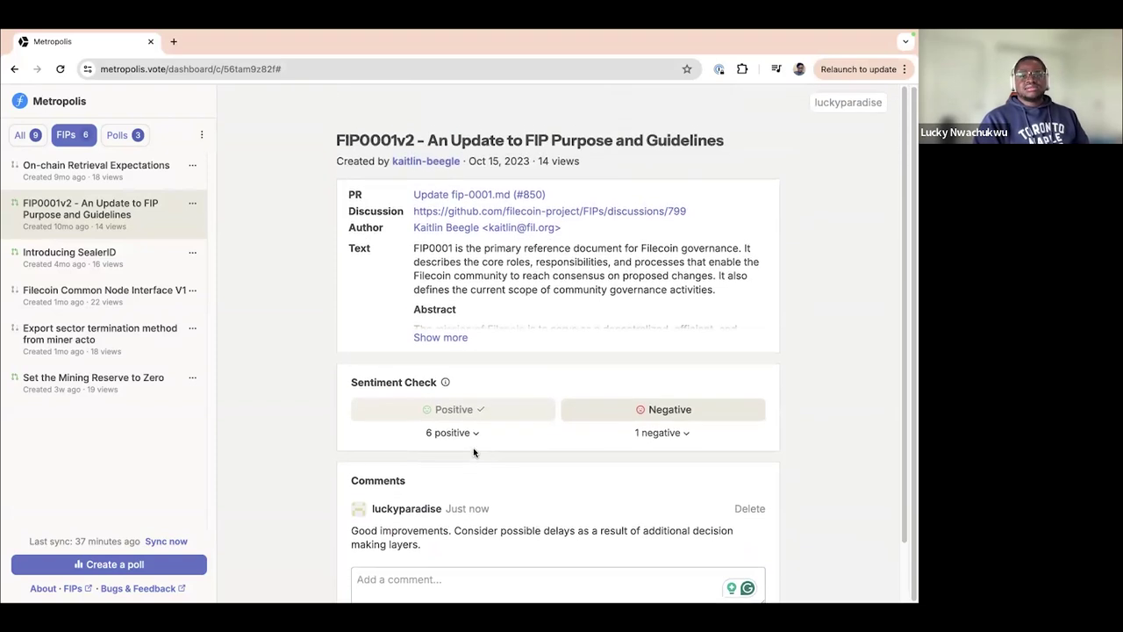
scroll(540, 367, "down", 1)
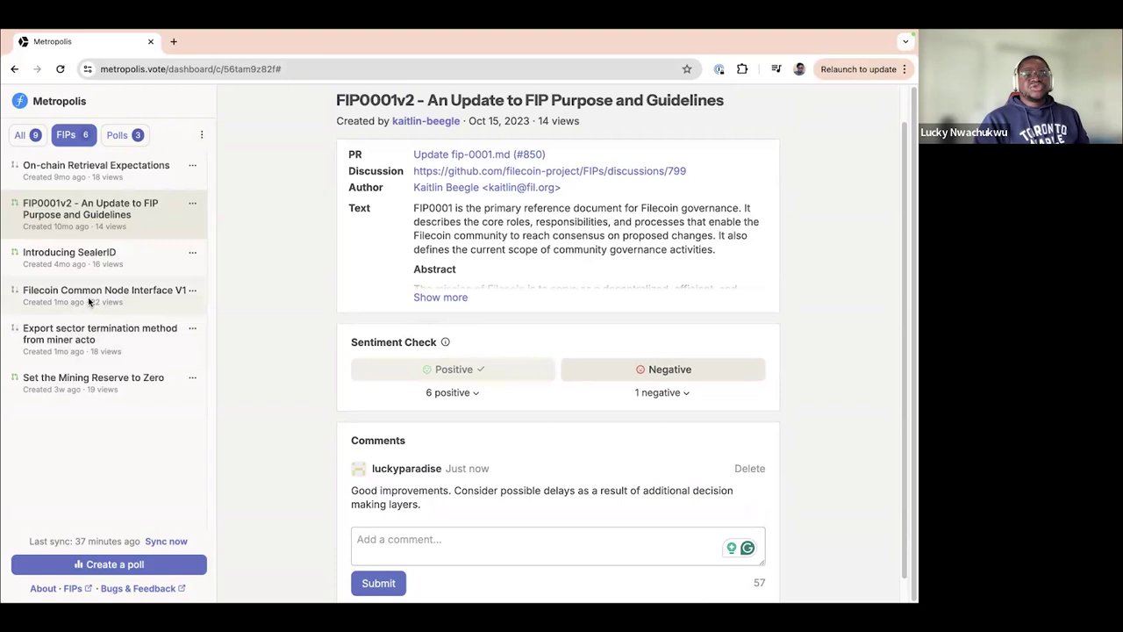
Open Introducing SealerID and change its sentiment vote from positive to negative (3 positive, 1 negative)
left_click(79, 258)
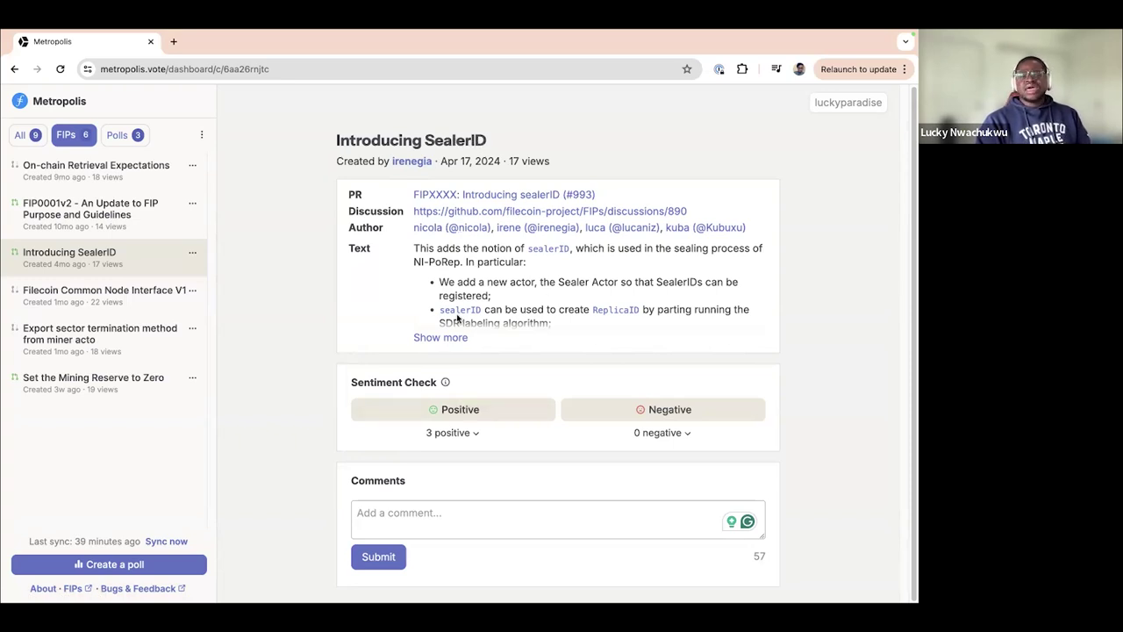
left_click(477, 415)
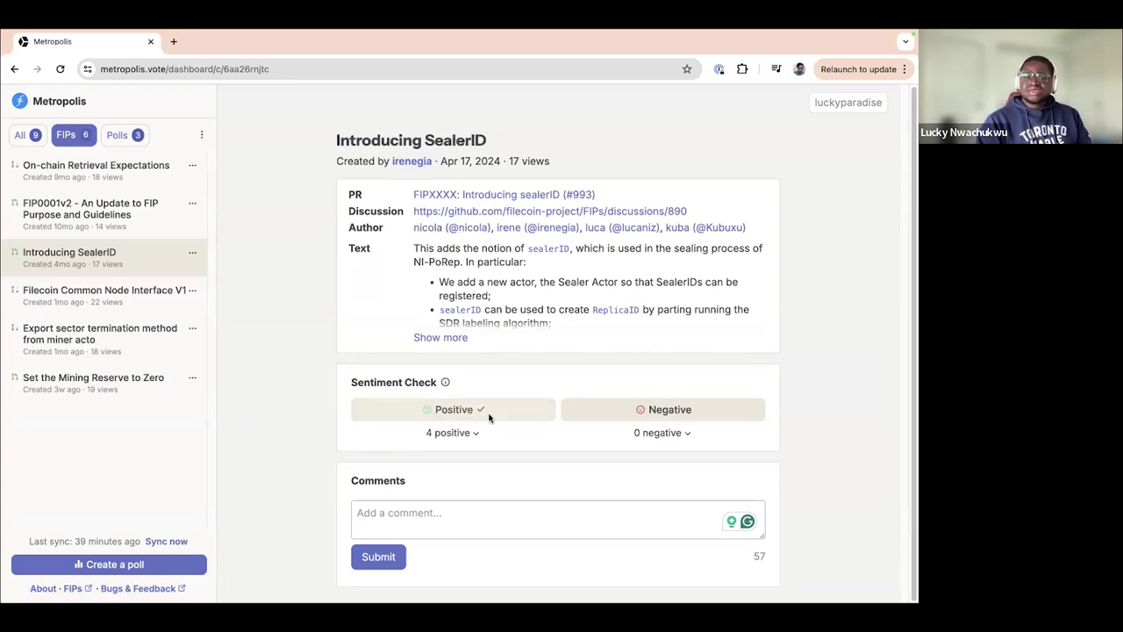
left_click(613, 408)
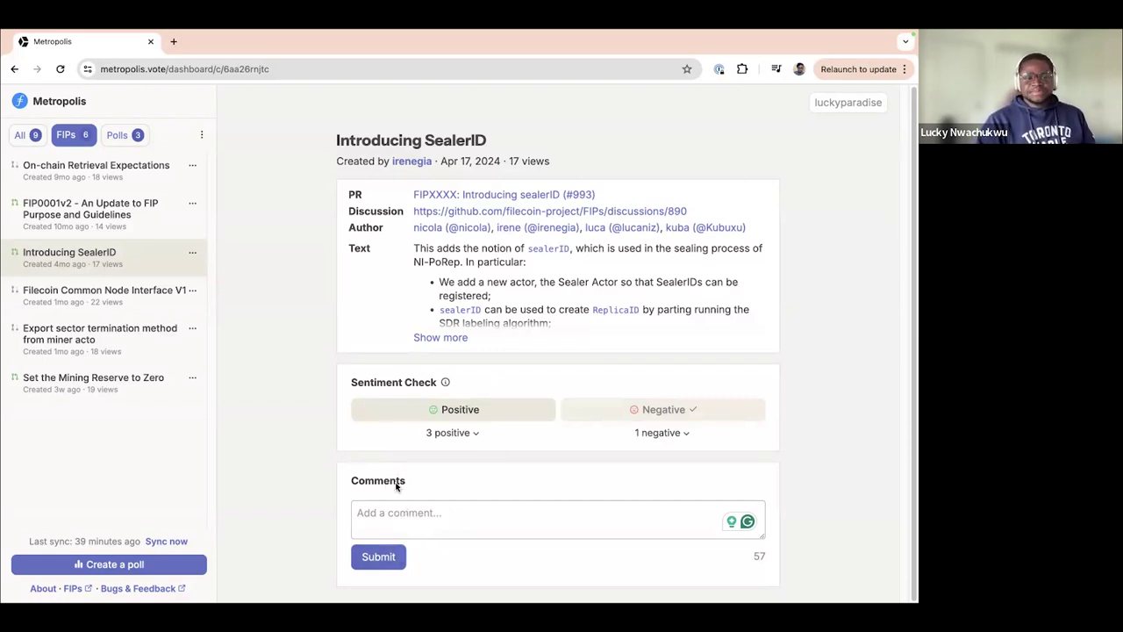
Open the Filecoin Common Node Interface V1 proposal, still at 0 positive and 0 negative
left_click(43, 305)
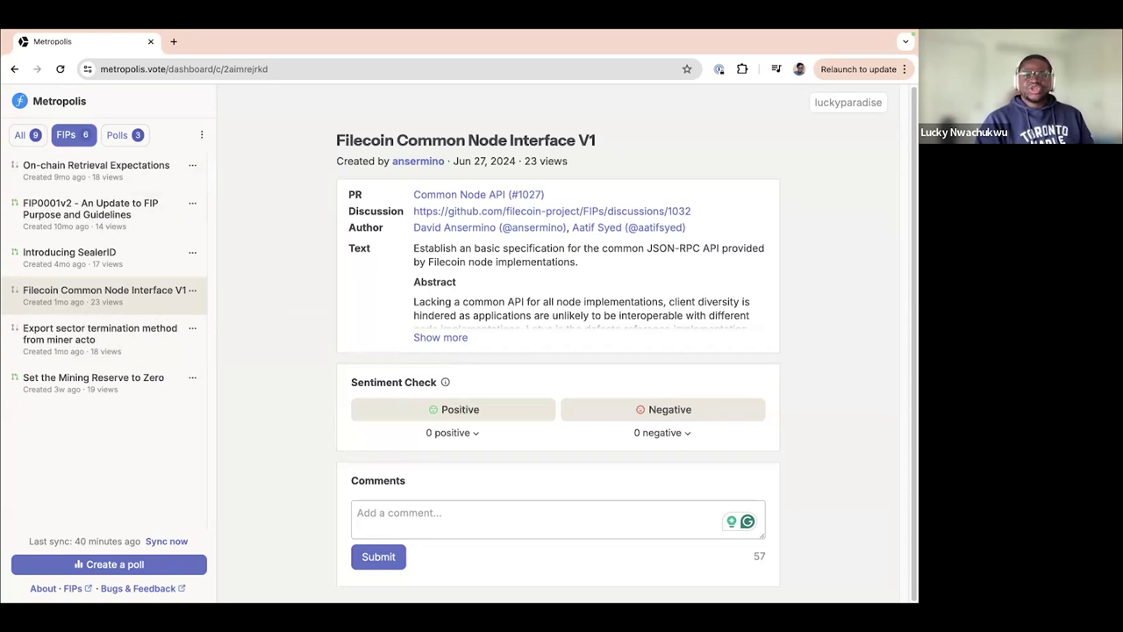
Visit the dashboard and the version 24 poll, then open On-chain Retrieval Expectations from the FIPs list
left_click(32, 137)
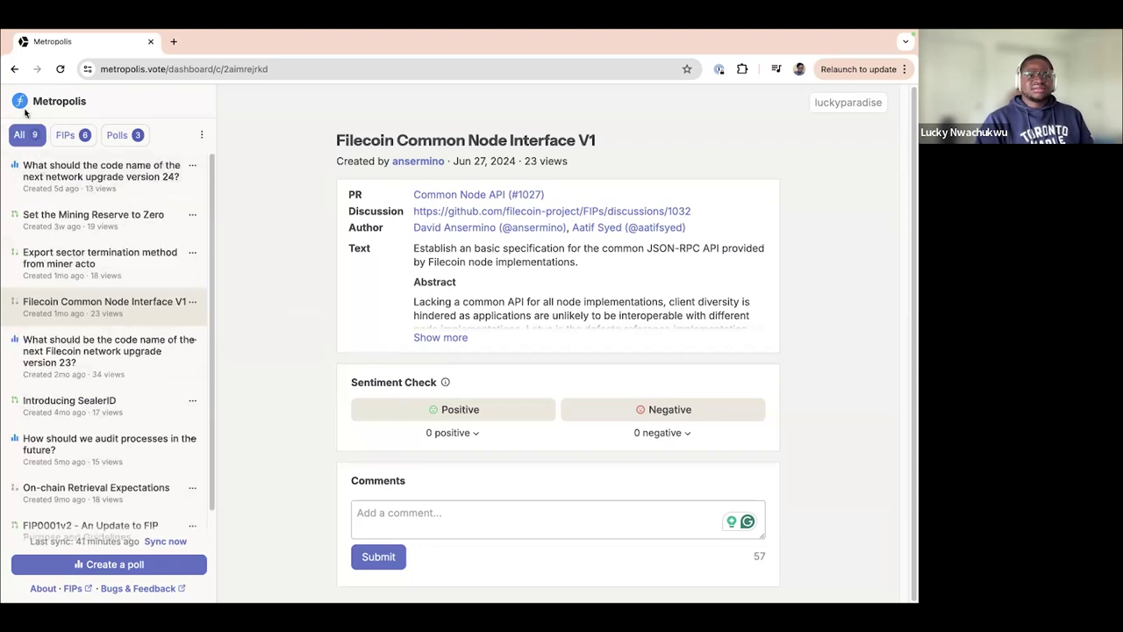
left_click(38, 105)
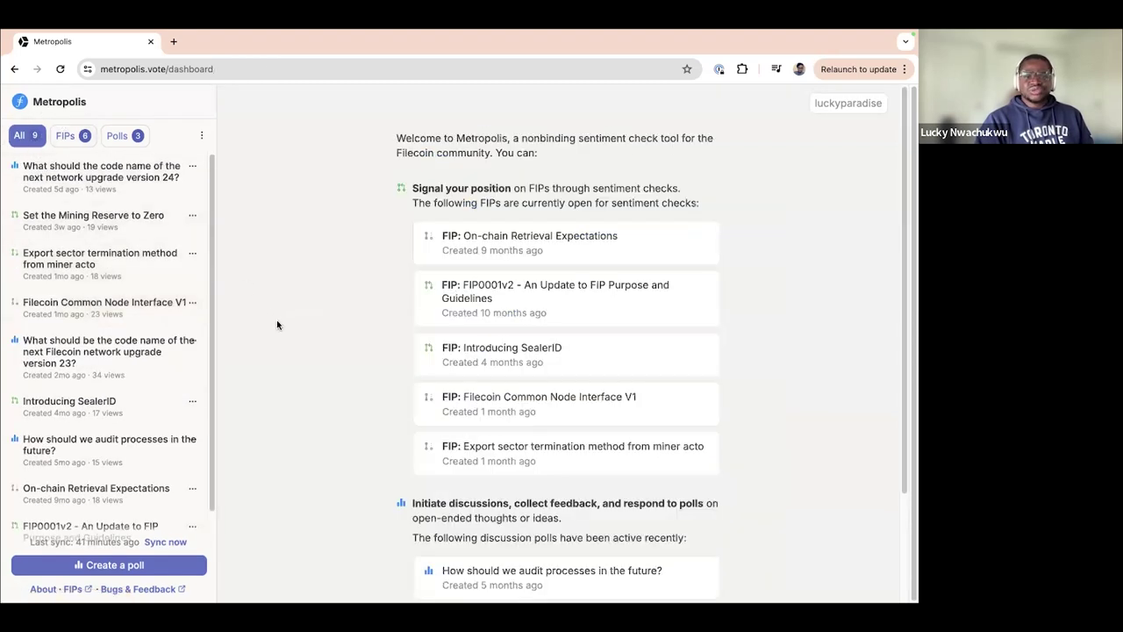
scroll(276, 321, "down", 1)
scroll(276, 328, "down", 1)
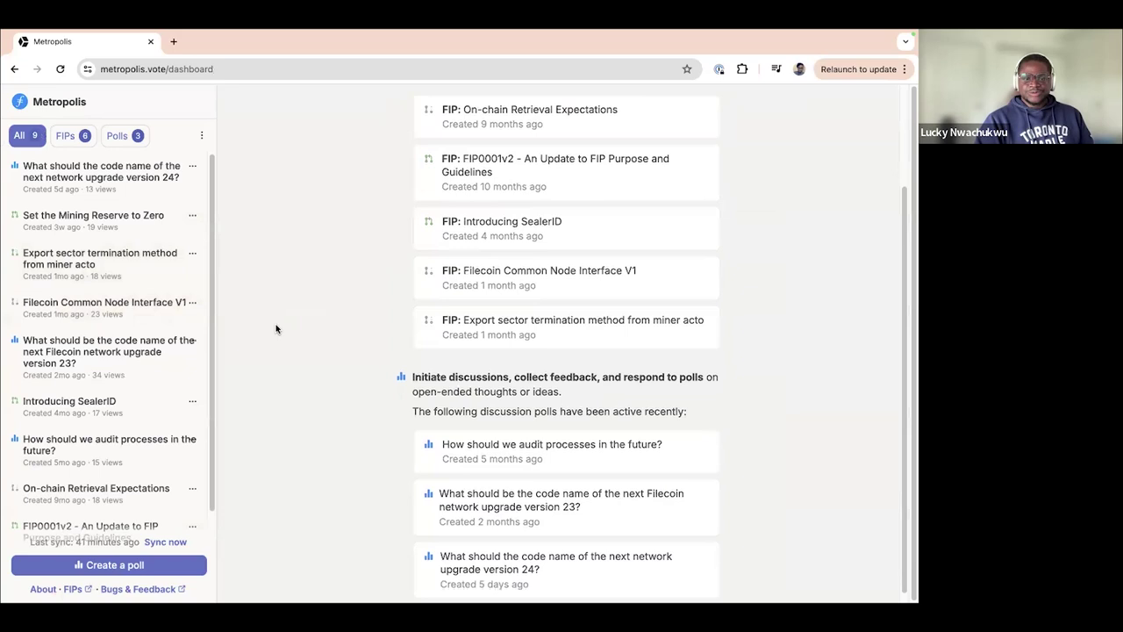
left_click(73, 313)
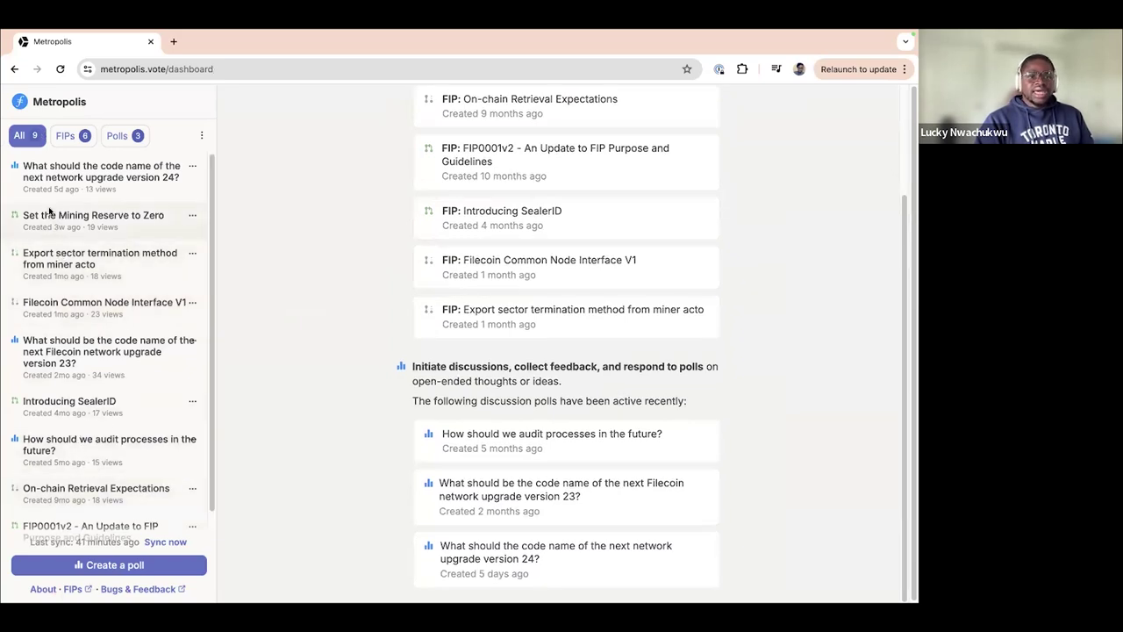
left_click(43, 187)
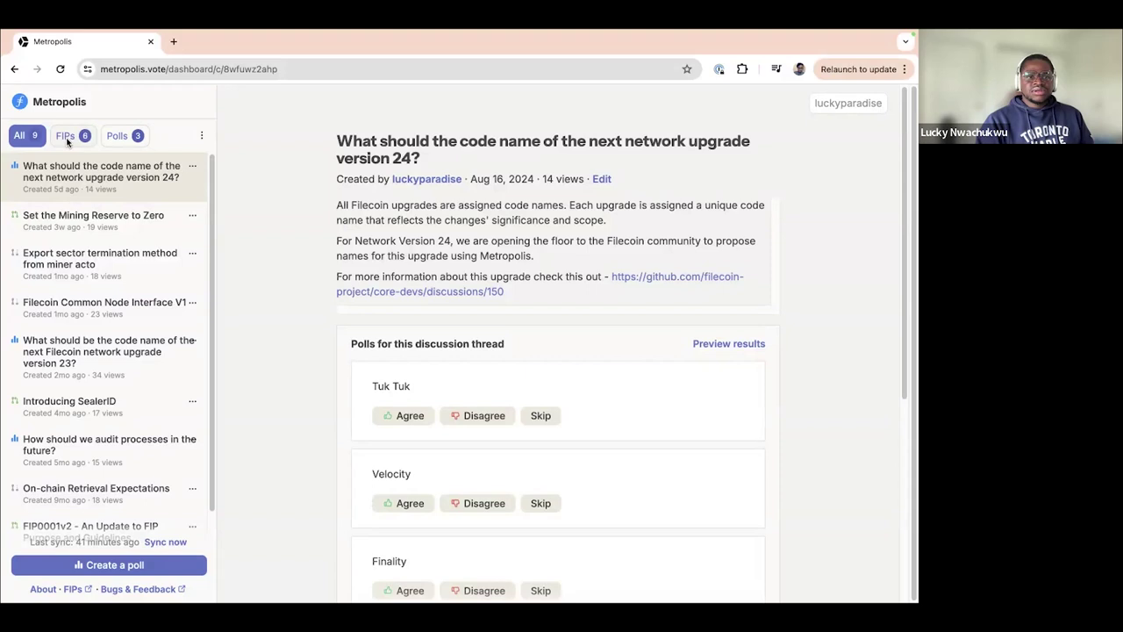
left_click(67, 137)
left_click(70, 180)
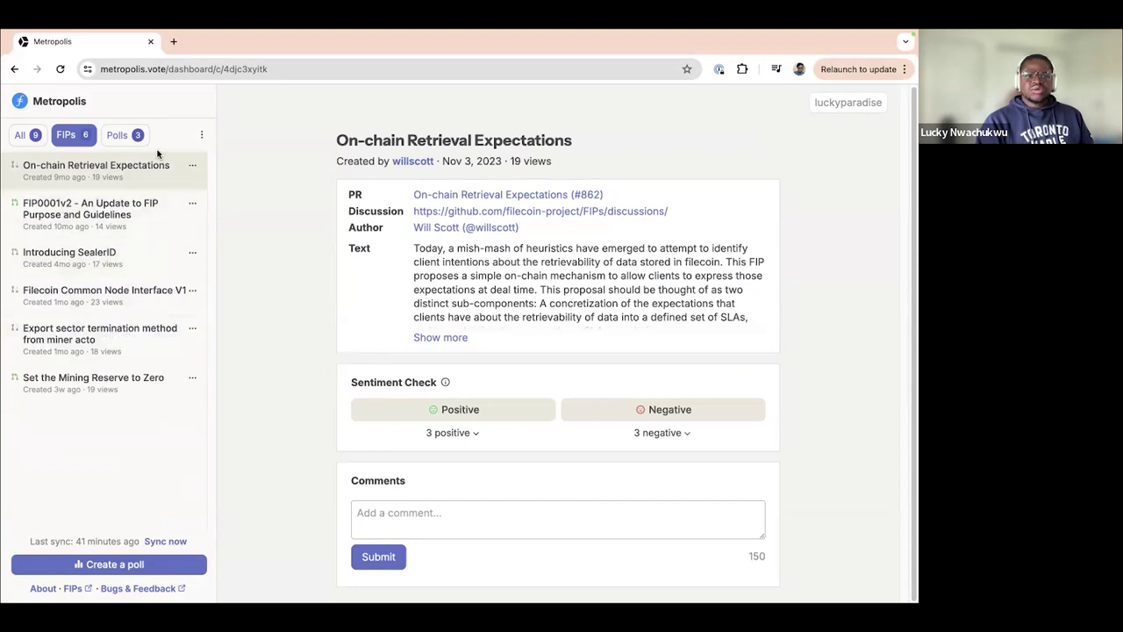
Glance at the ⋮ filter options, then narrow the sidebar to the three discussion polls
left_click(201, 136)
left_click(232, 147)
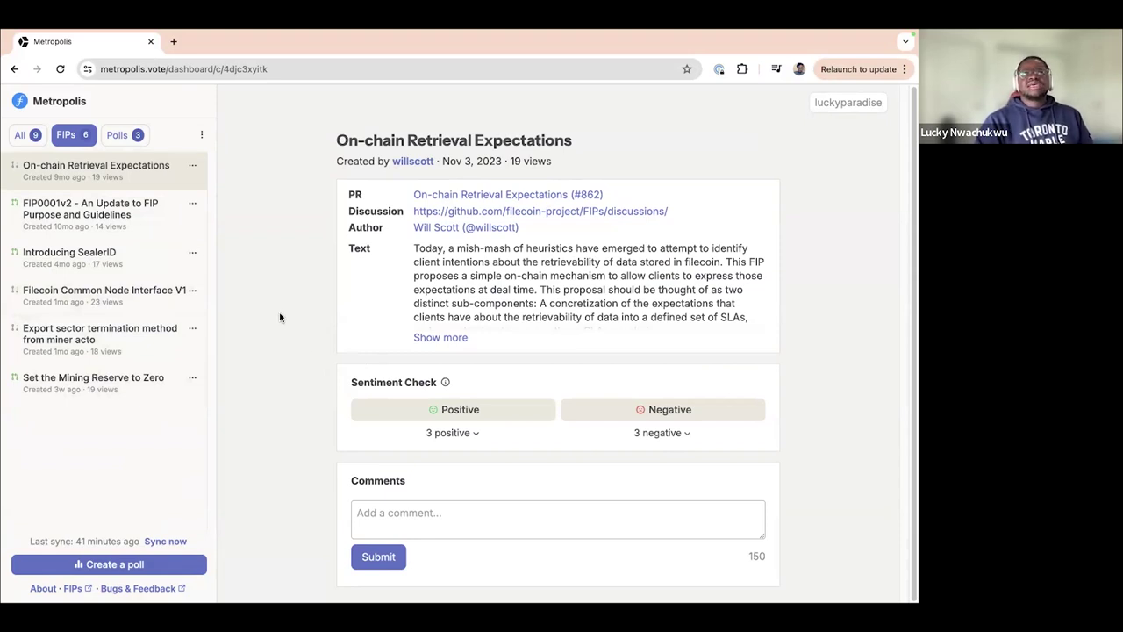
left_click(110, 140)
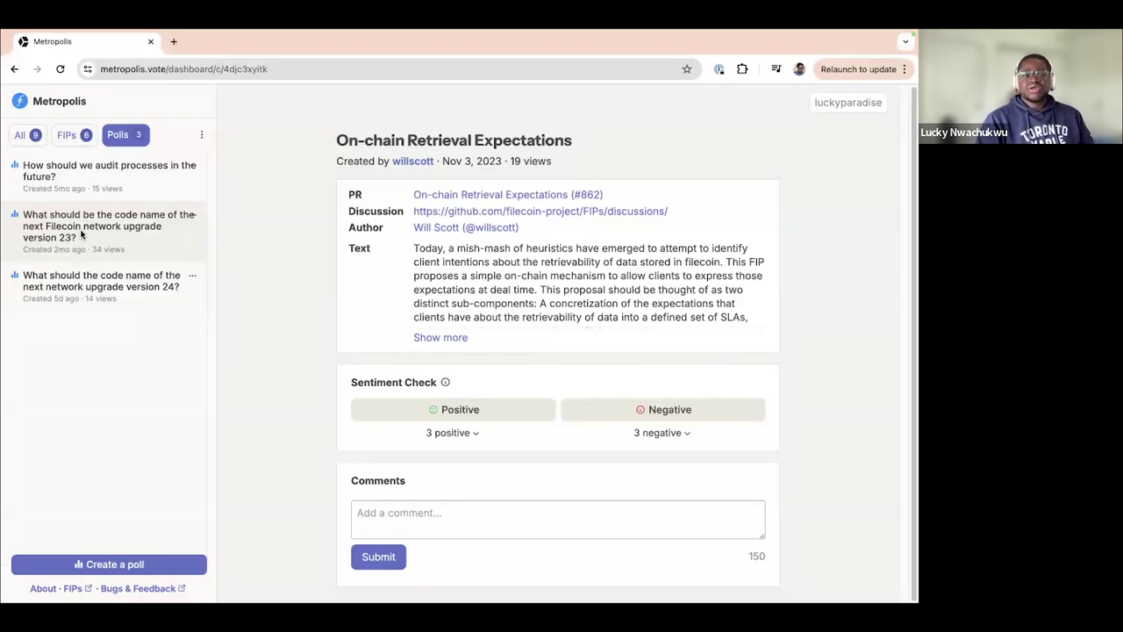
Open the network upgrade version 23 code-name poll and review its 6 voted responses
left_click(79, 233)
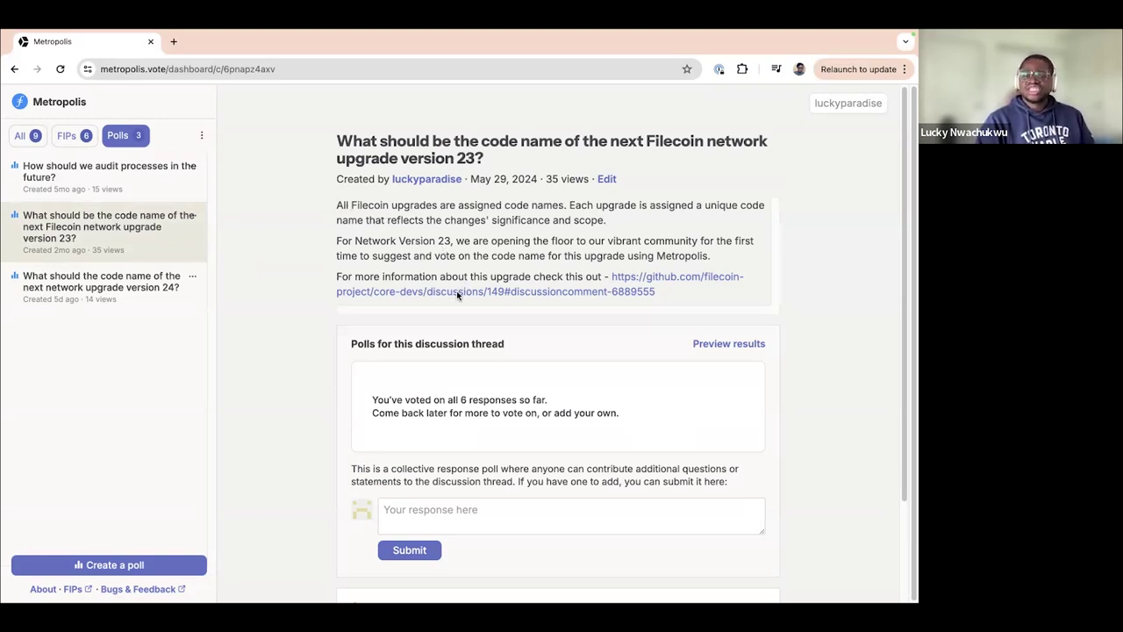
scroll(454, 329, "down", 1)
scroll(454, 346, "down", 3)
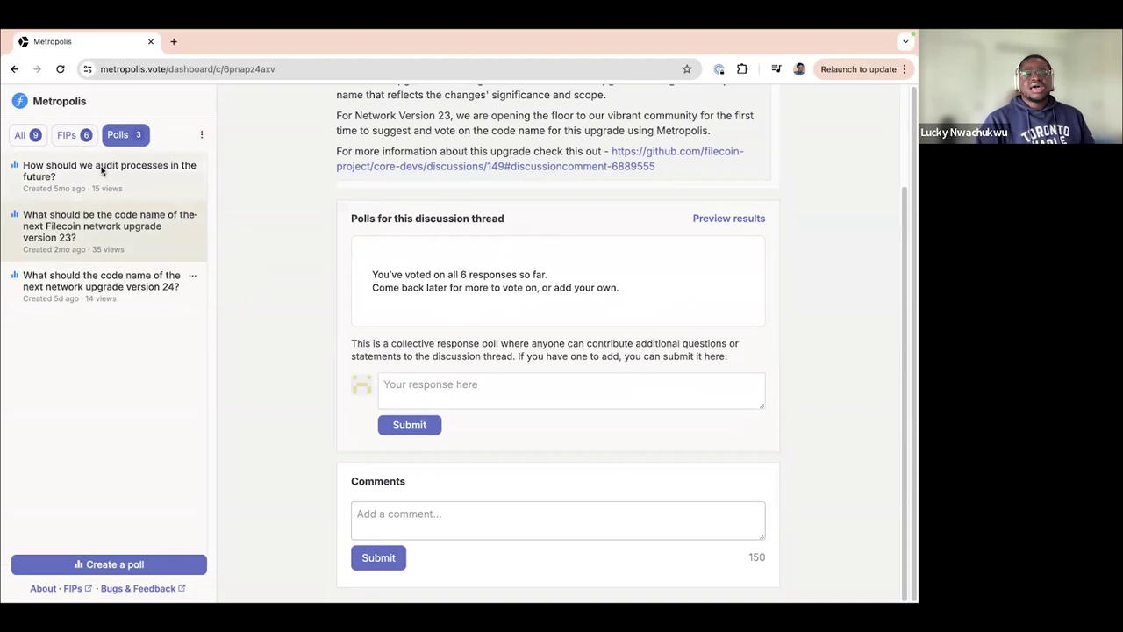
scroll(428, 275, "up", 3)
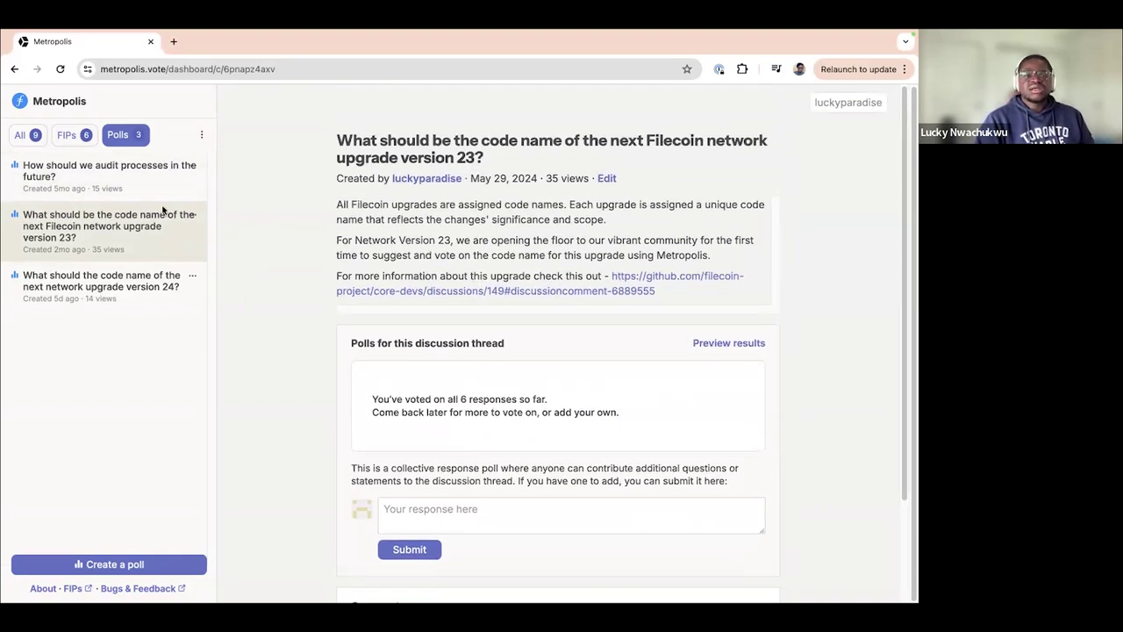
Open the 'How should we audit processes in the future?' poll and scroll through its statements
left_click(99, 183)
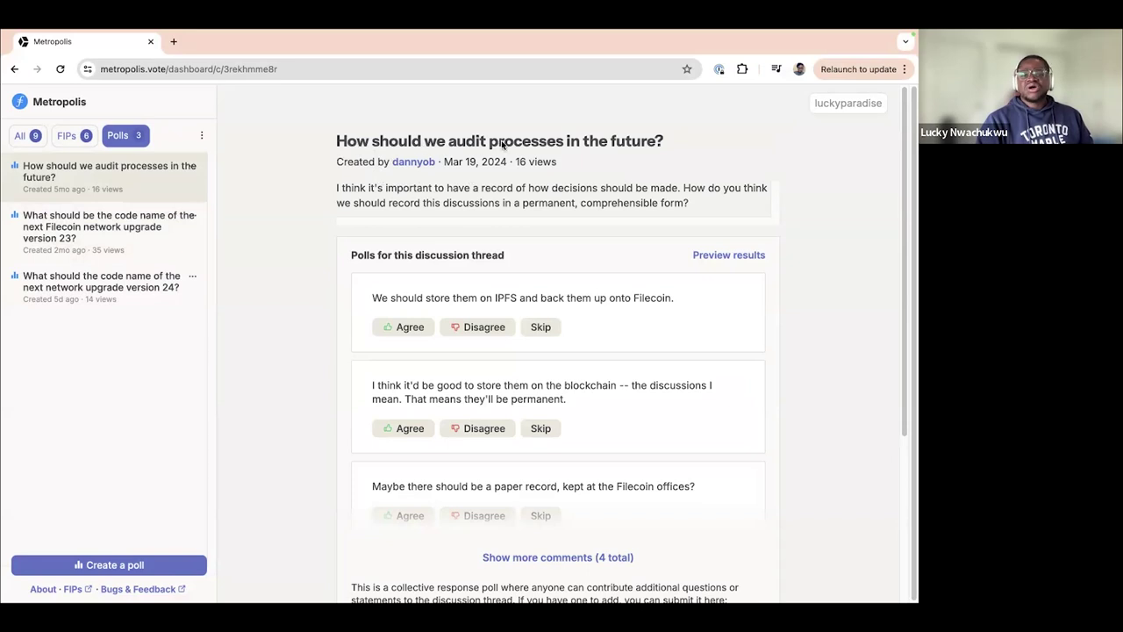
scroll(614, 160, "down", 1)
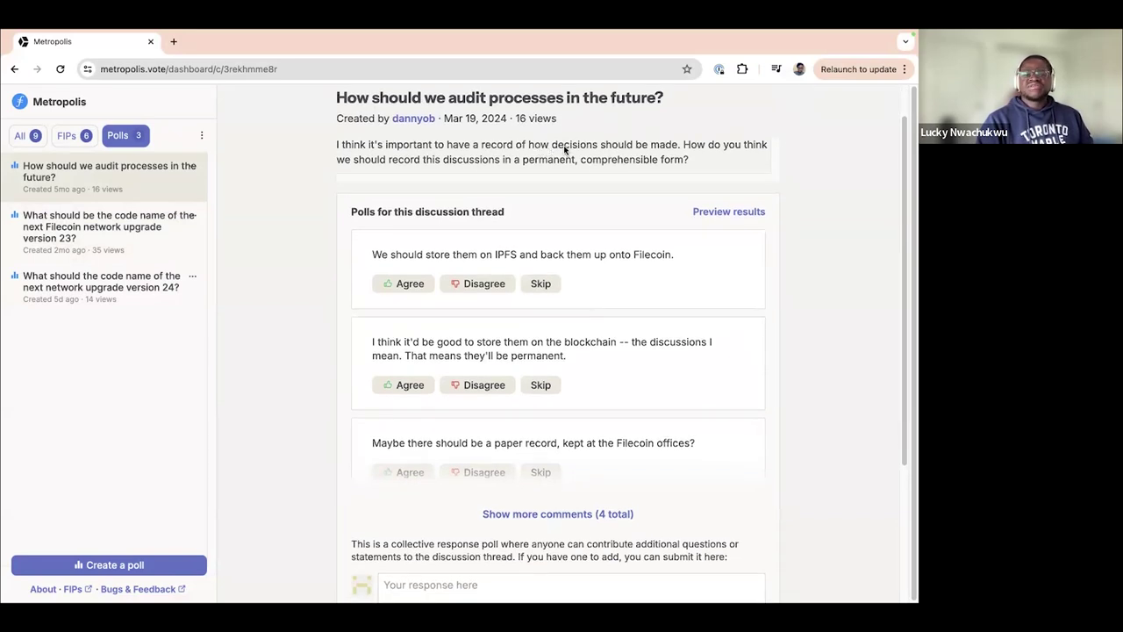
scroll(646, 150, "down", 1)
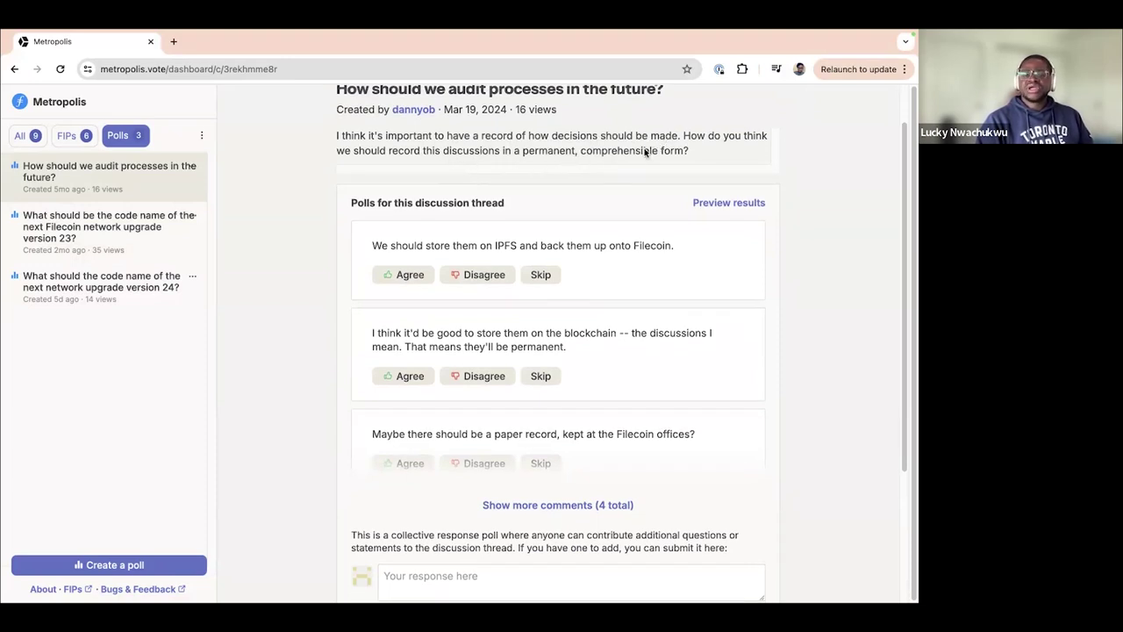
scroll(650, 152, "up", 1)
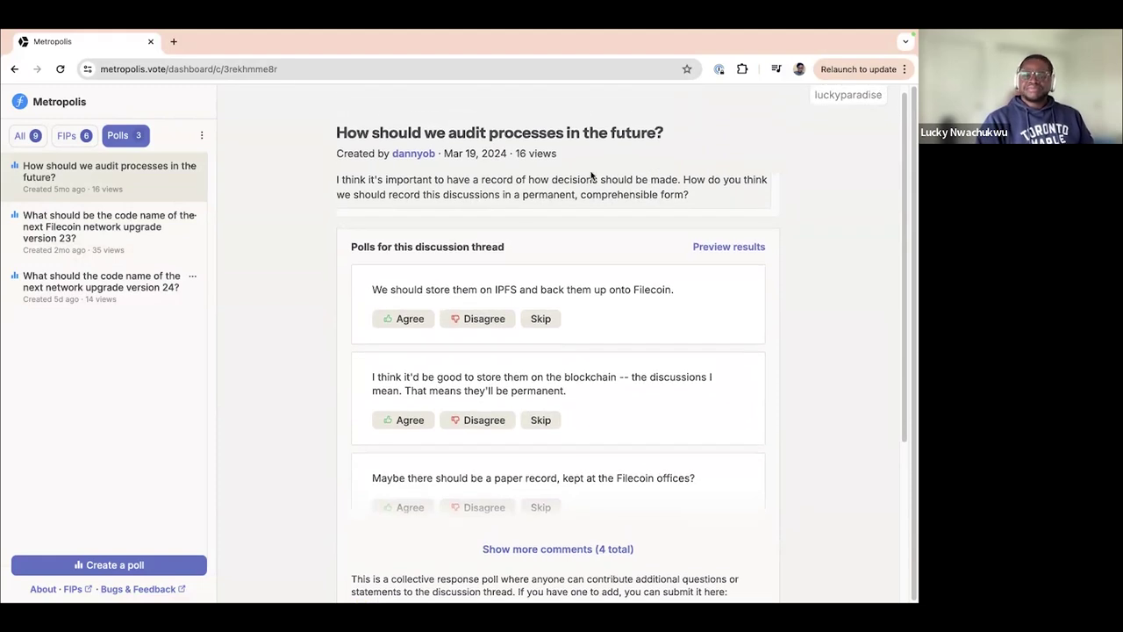
scroll(593, 176, "up", 1)
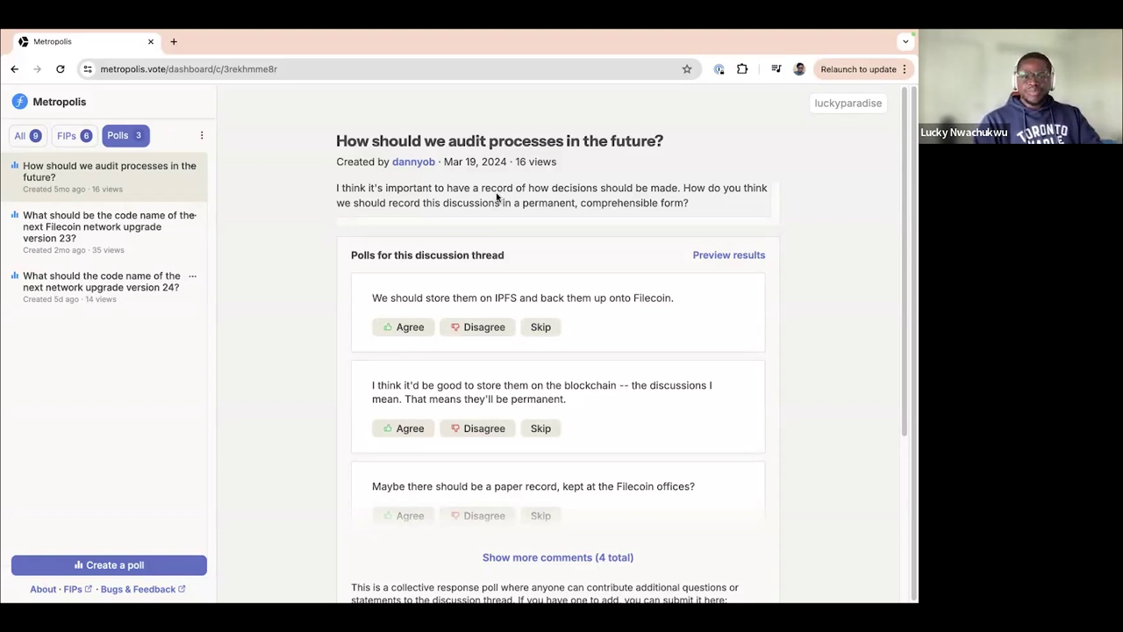
scroll(494, 196, "down", 1)
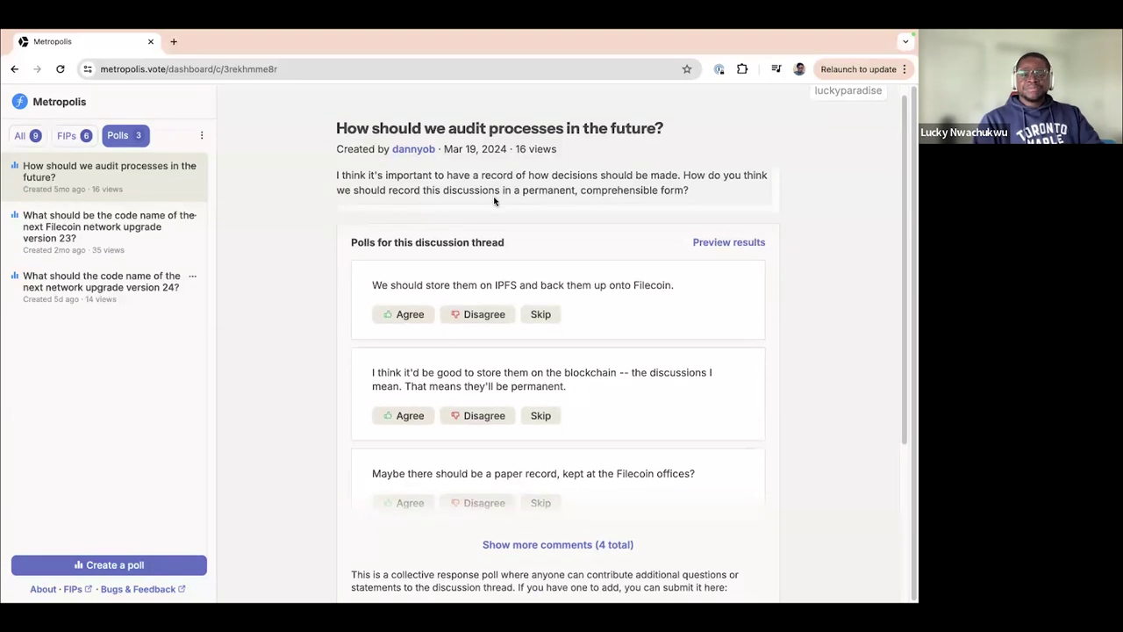
scroll(493, 200, "down", 1)
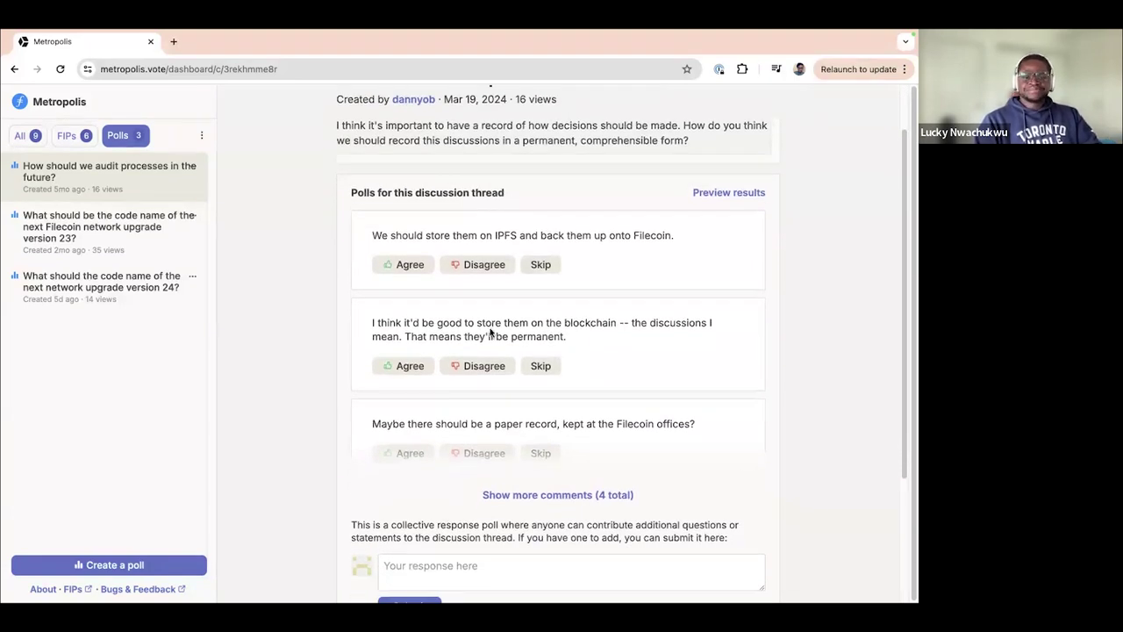
Expand the audit-processes thread to show all four statements
left_click(540, 494)
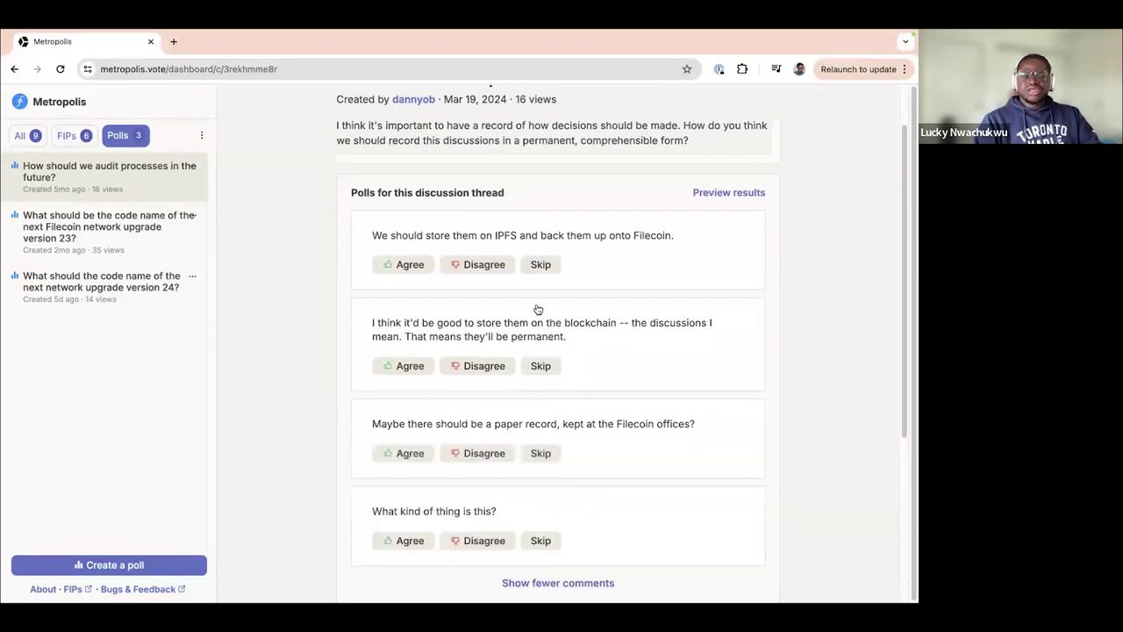
scroll(478, 218, "up", 2)
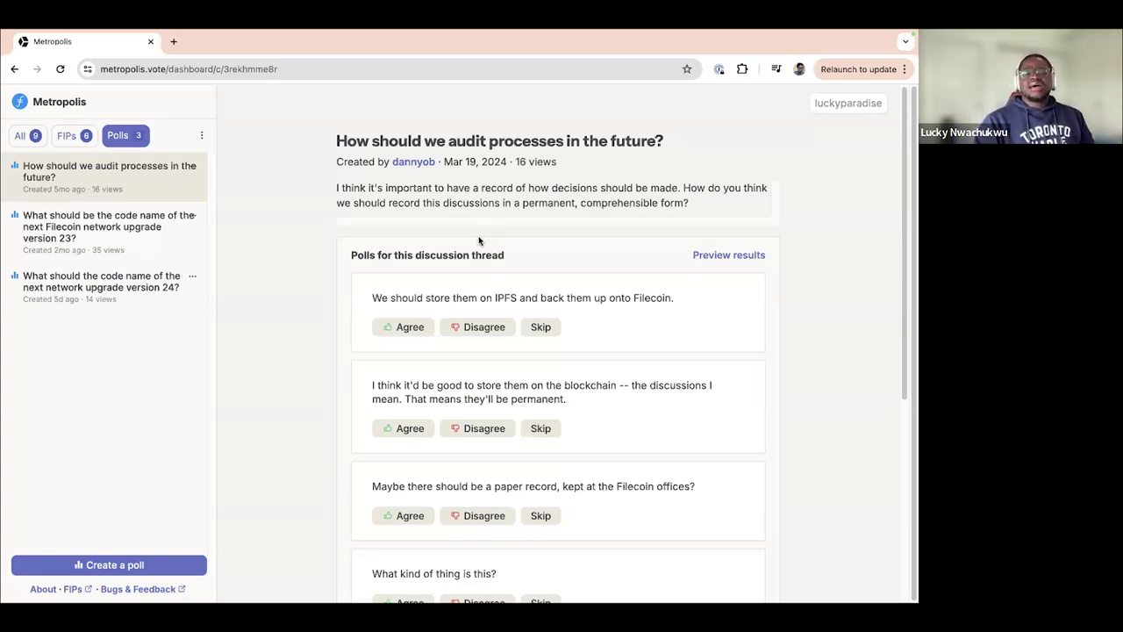
scroll(480, 246, "down", 1)
scroll(475, 206, "down", 1)
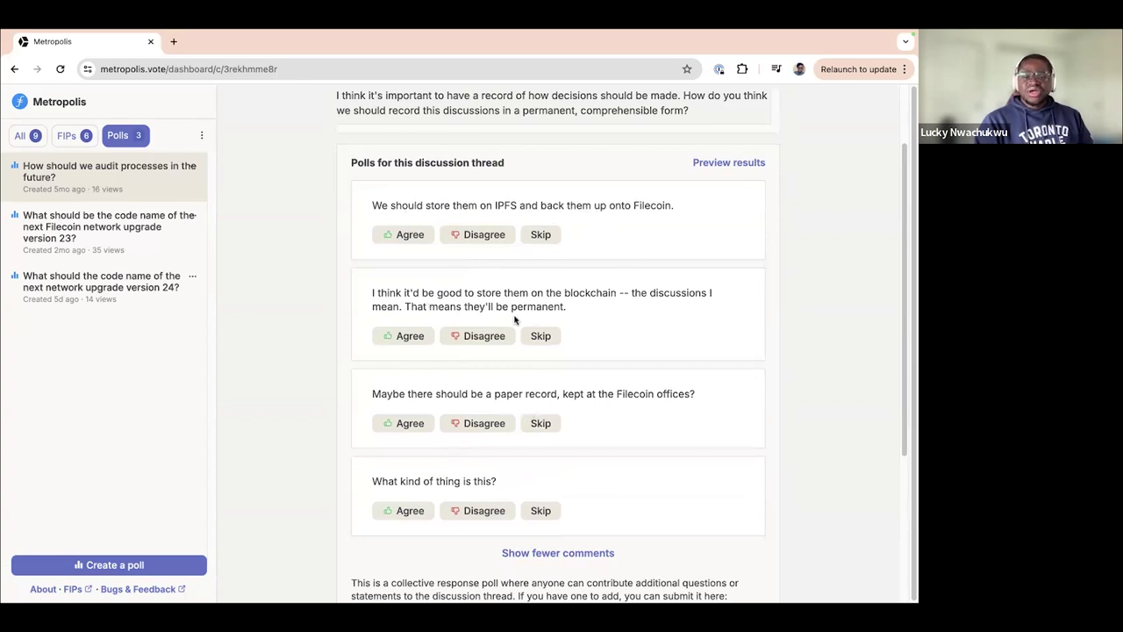
Agree with IPFS/Filecoin, disagree with blockchain, skip 'What kind of thing is this?', agree with paper record
left_click(410, 236)
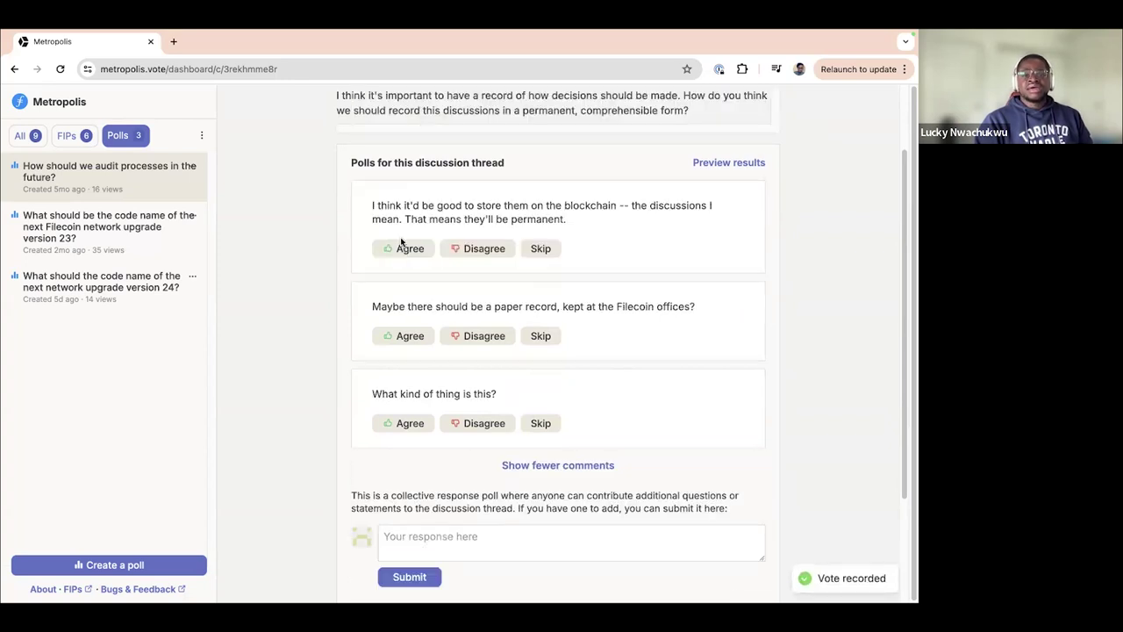
left_click(479, 250)
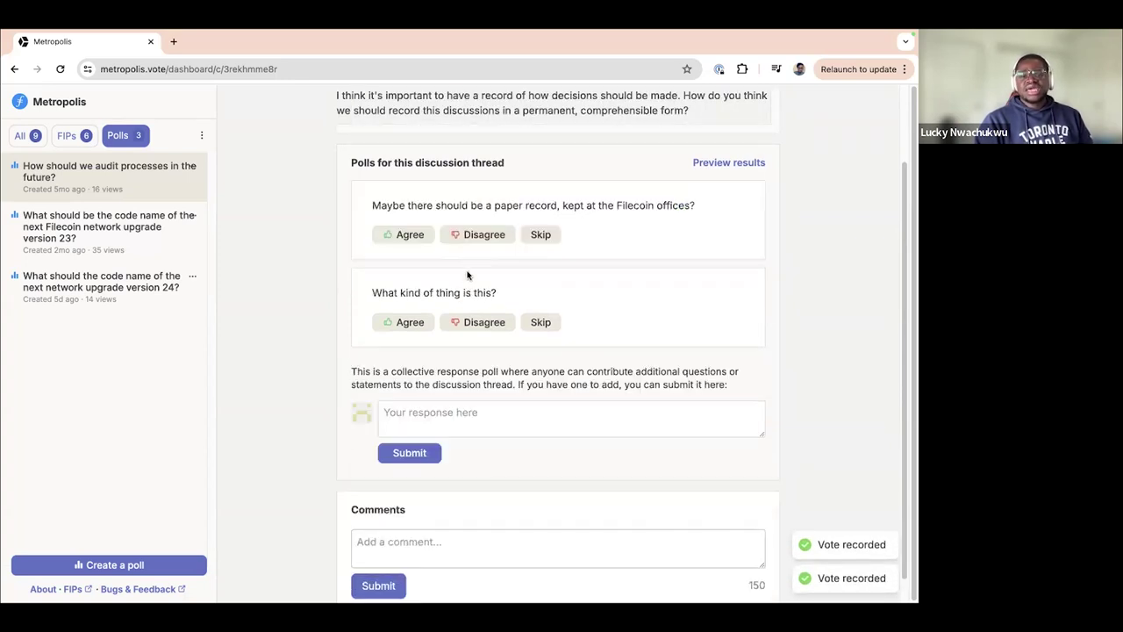
left_click(532, 323)
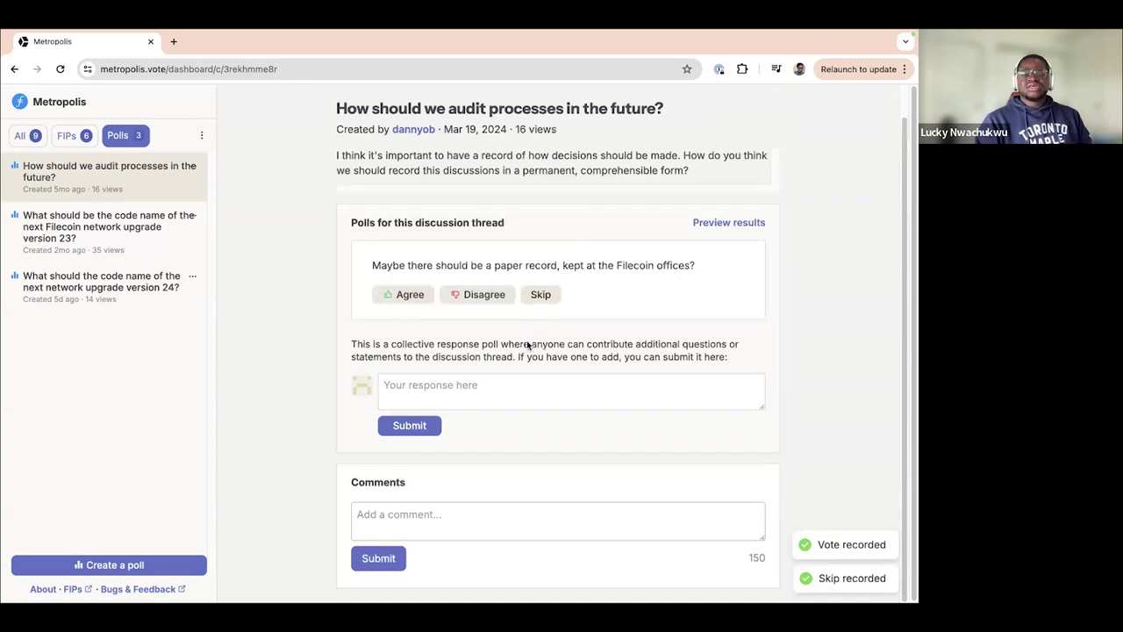
left_click(419, 297)
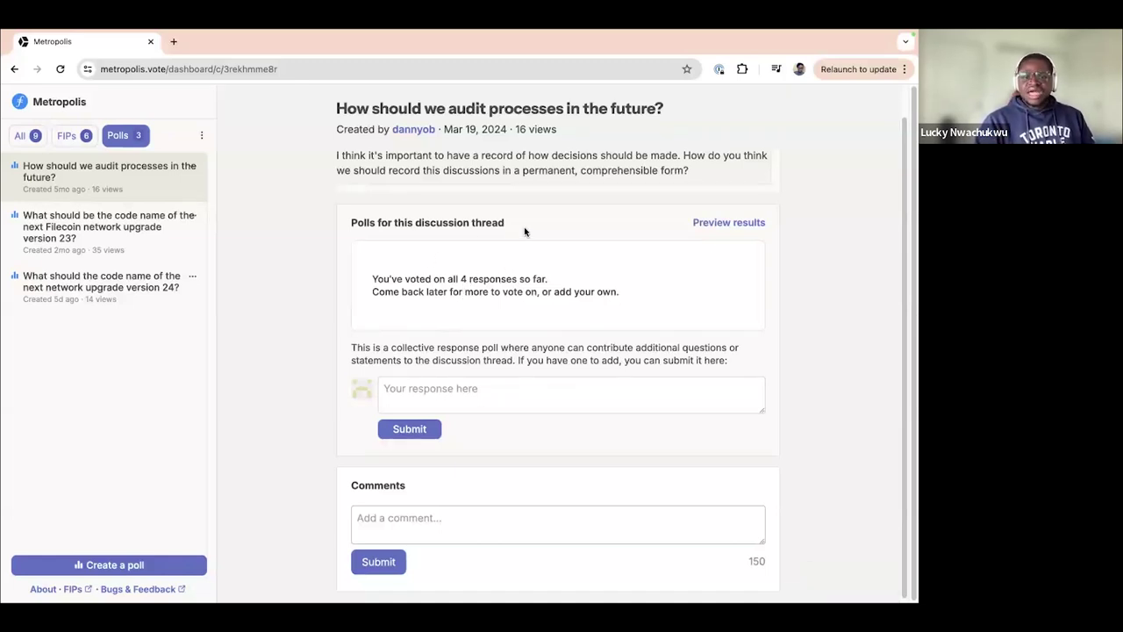
left_click(451, 392)
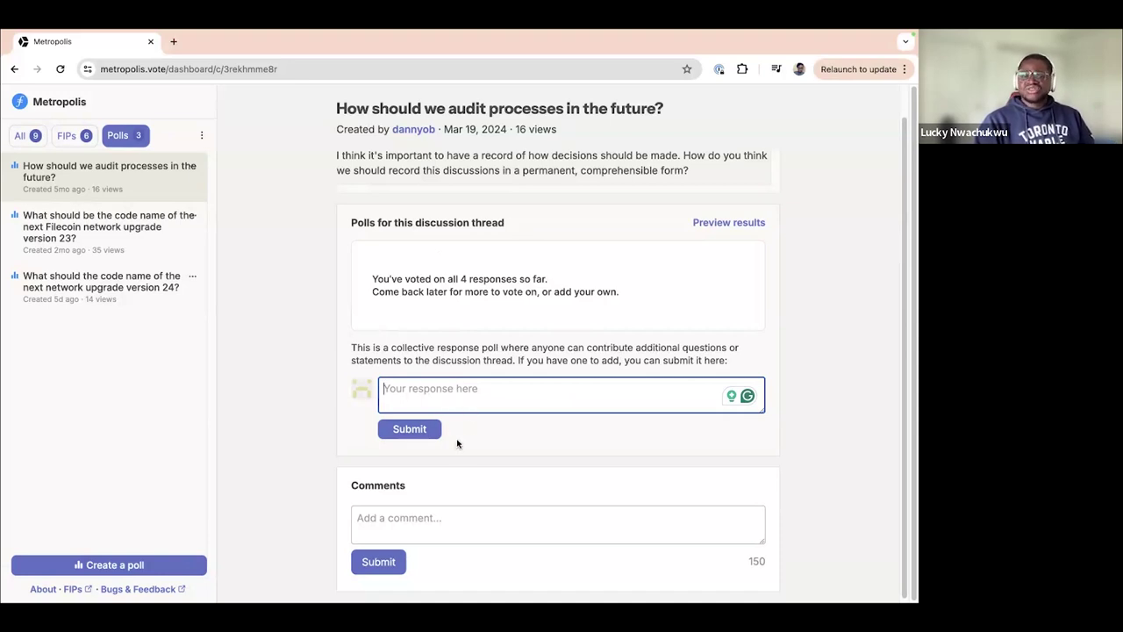
scroll(458, 441, "down", 1)
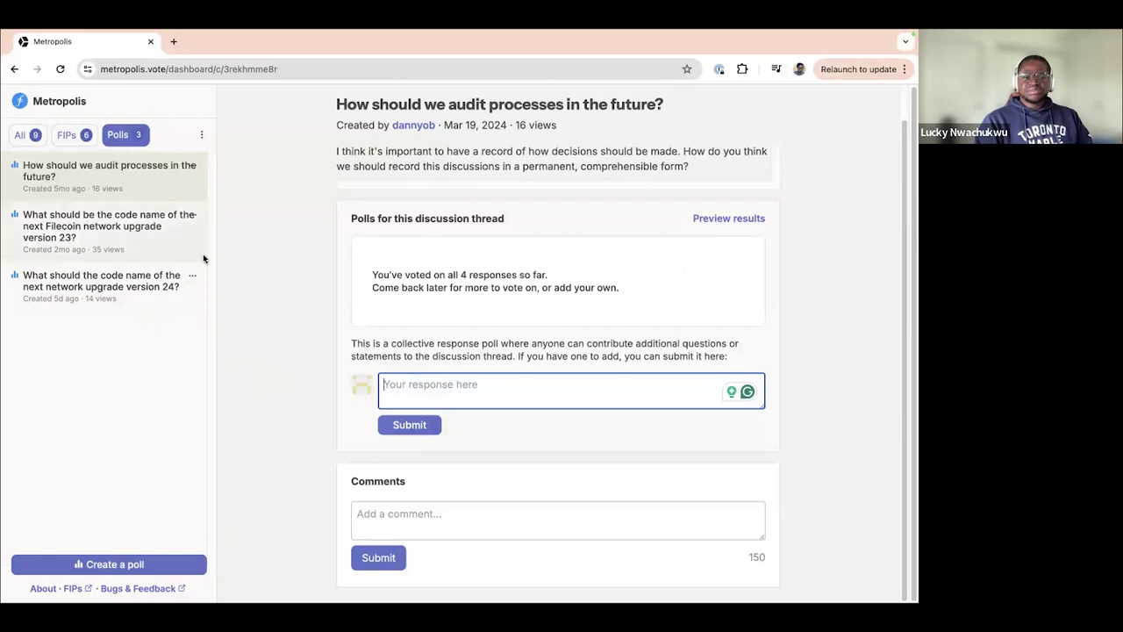
left_click(221, 302)
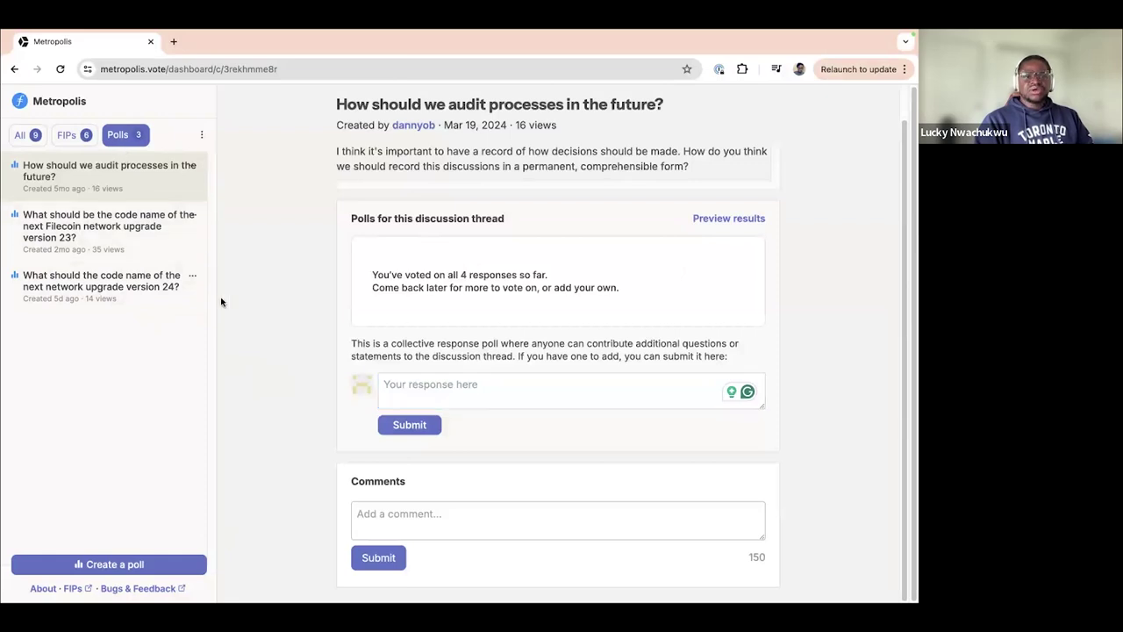
Start a new poll titled 'How useful is a temp check process'
left_click(109, 565)
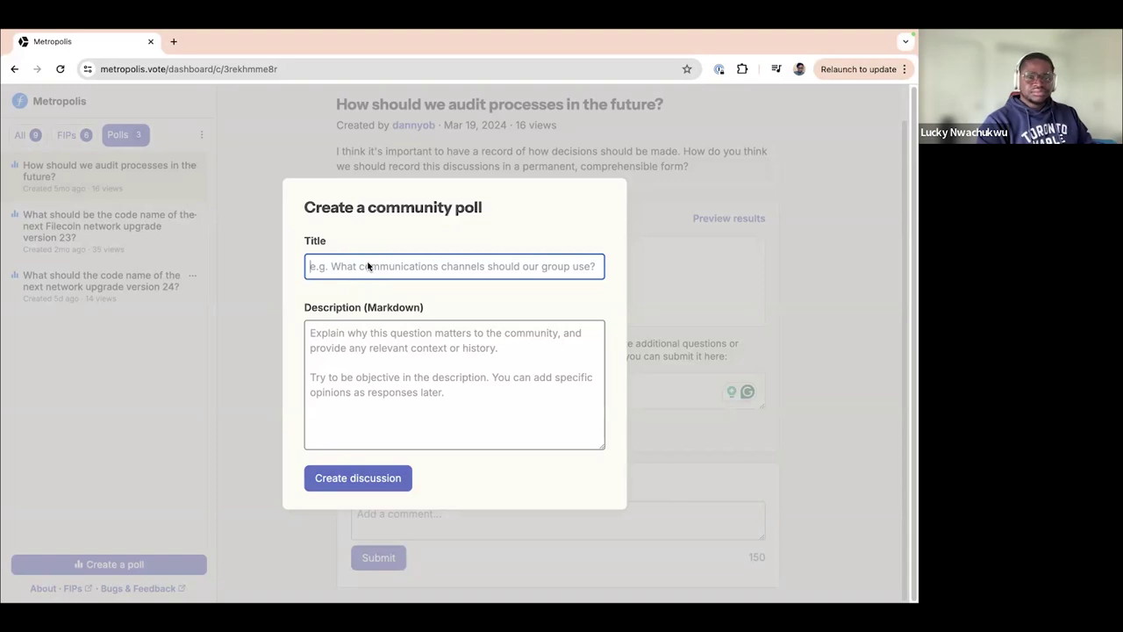
type("How ")
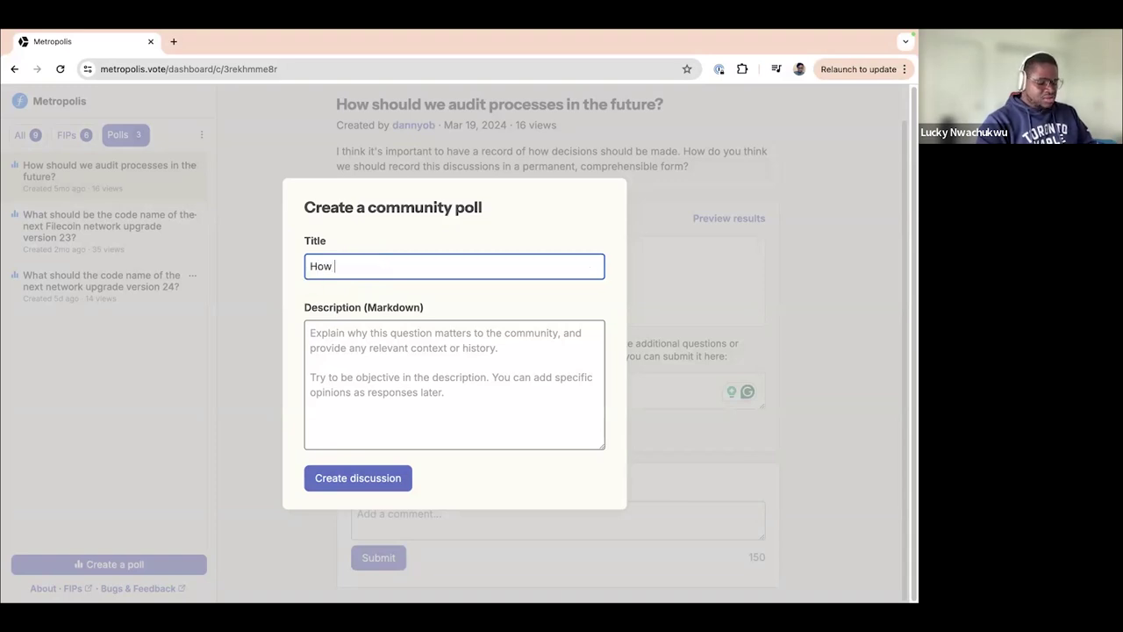
type("usefu")
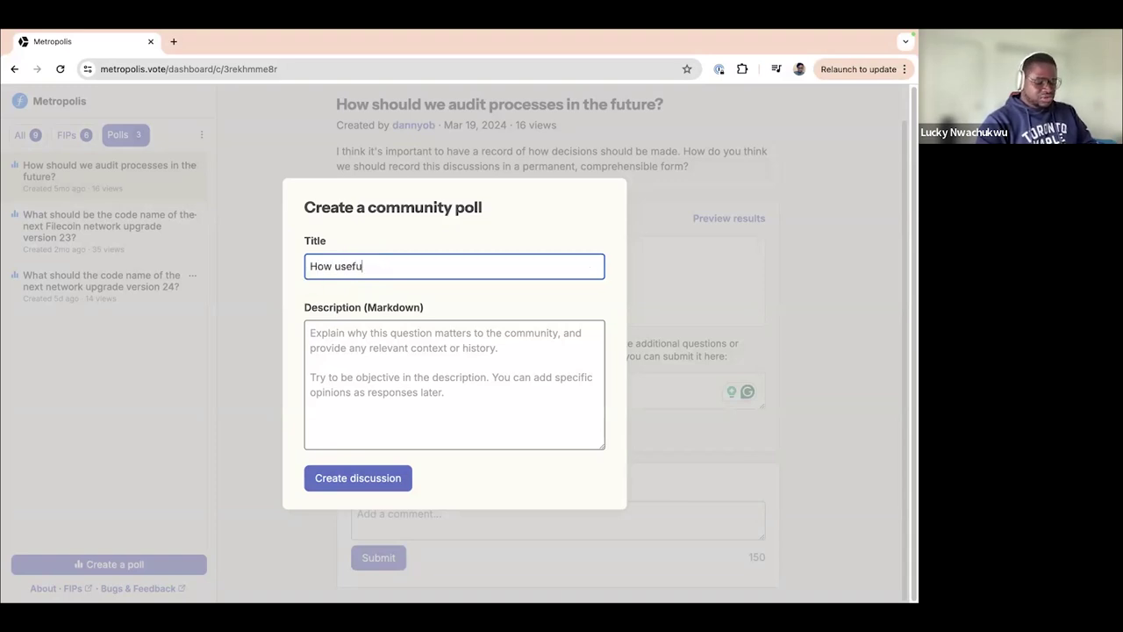
type("l is a")
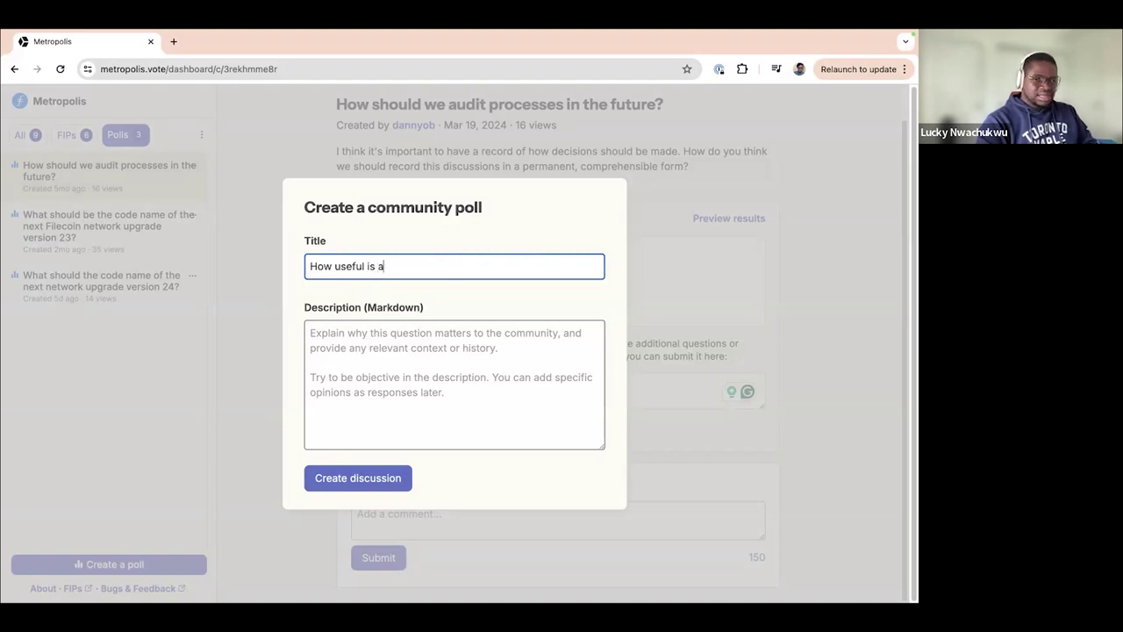
type(" tem")
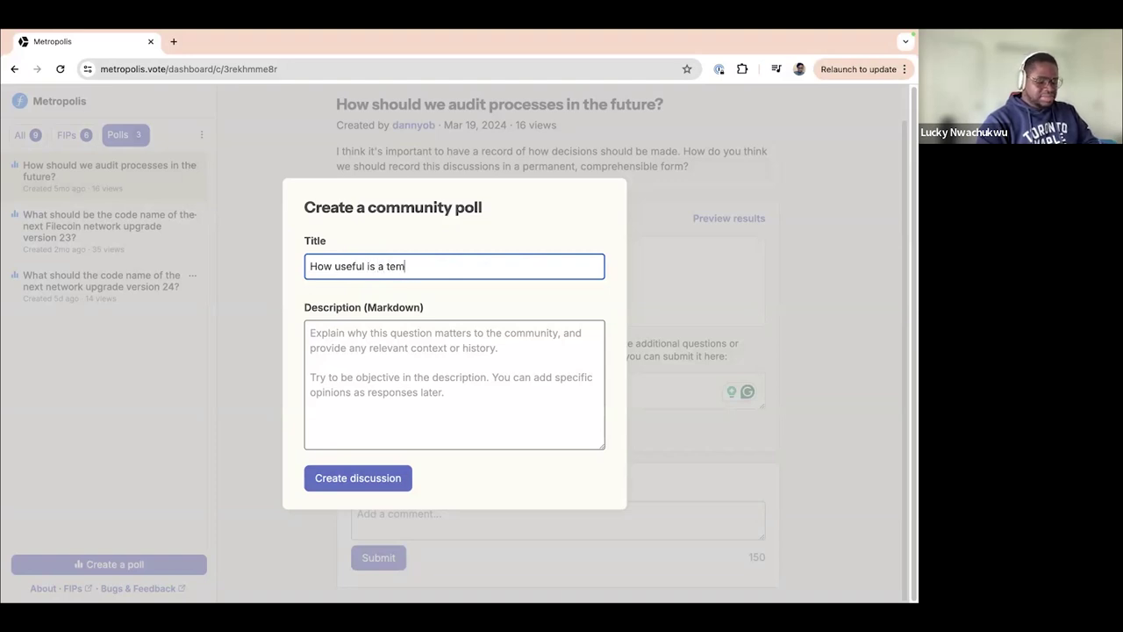
type("p check process")
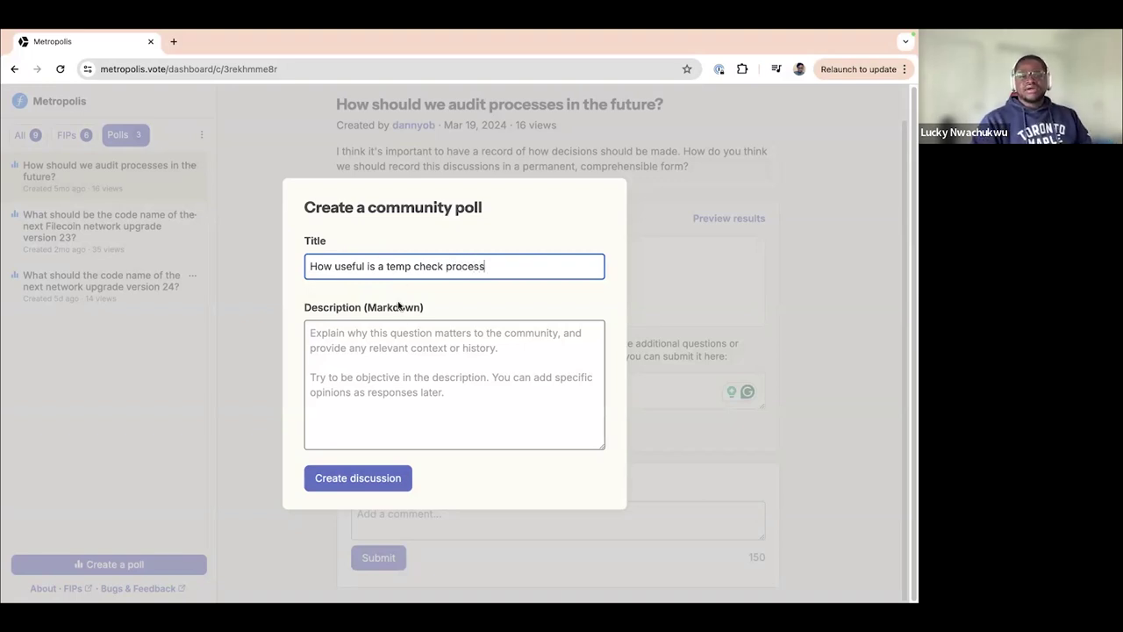
left_click(400, 333)
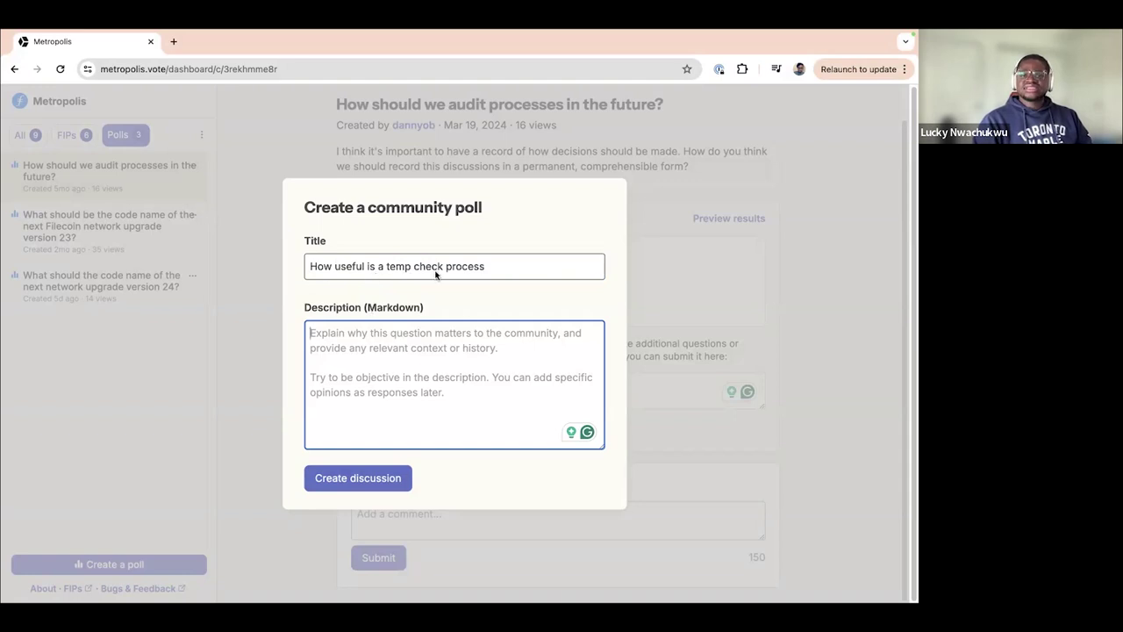
left_click(487, 268)
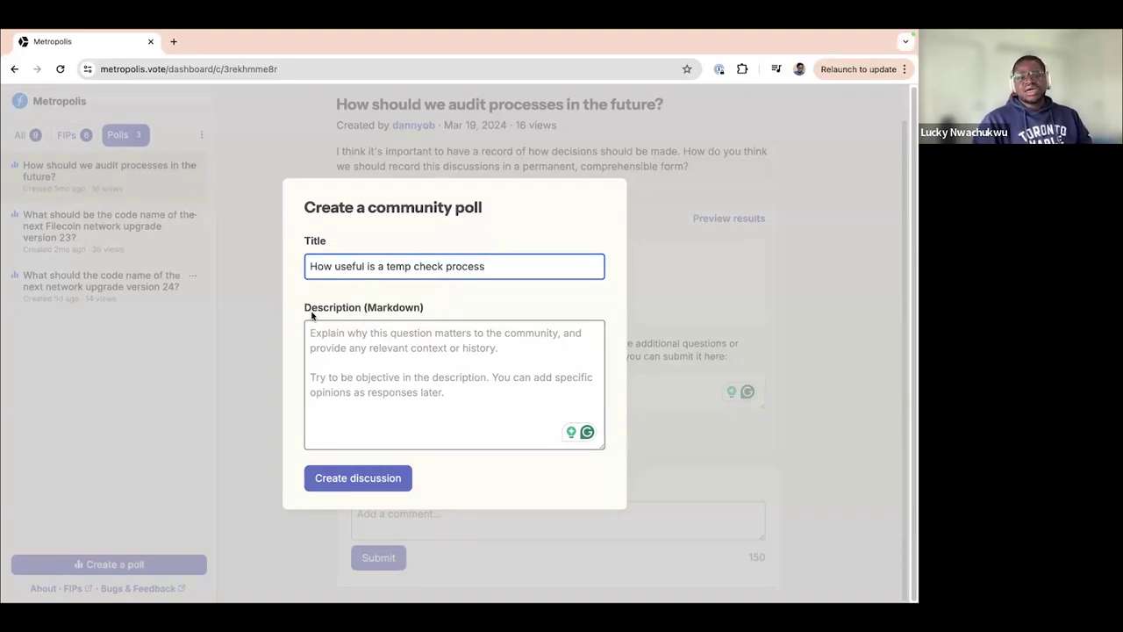
Add the description 'Additional information' and create the discussion
left_click(356, 346)
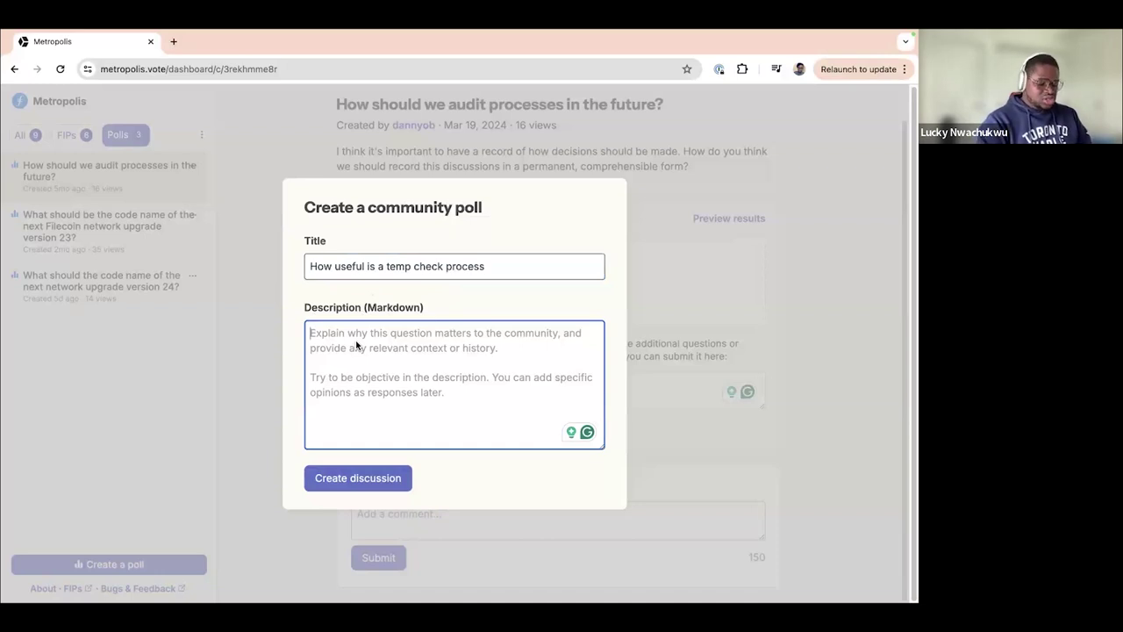
type("Additional")
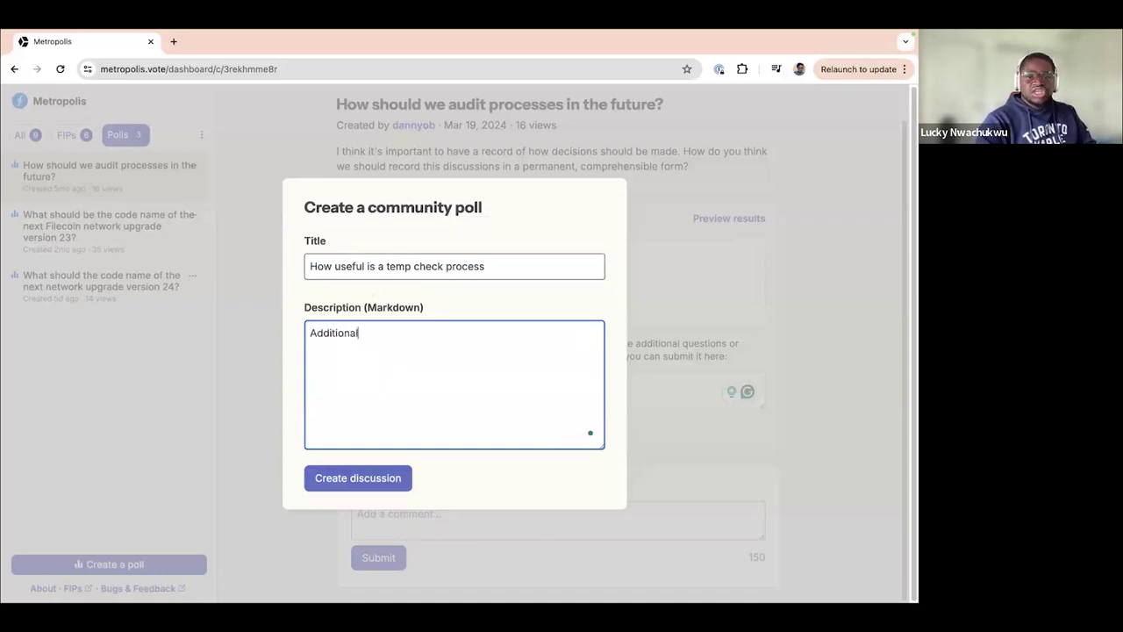
type(" in")
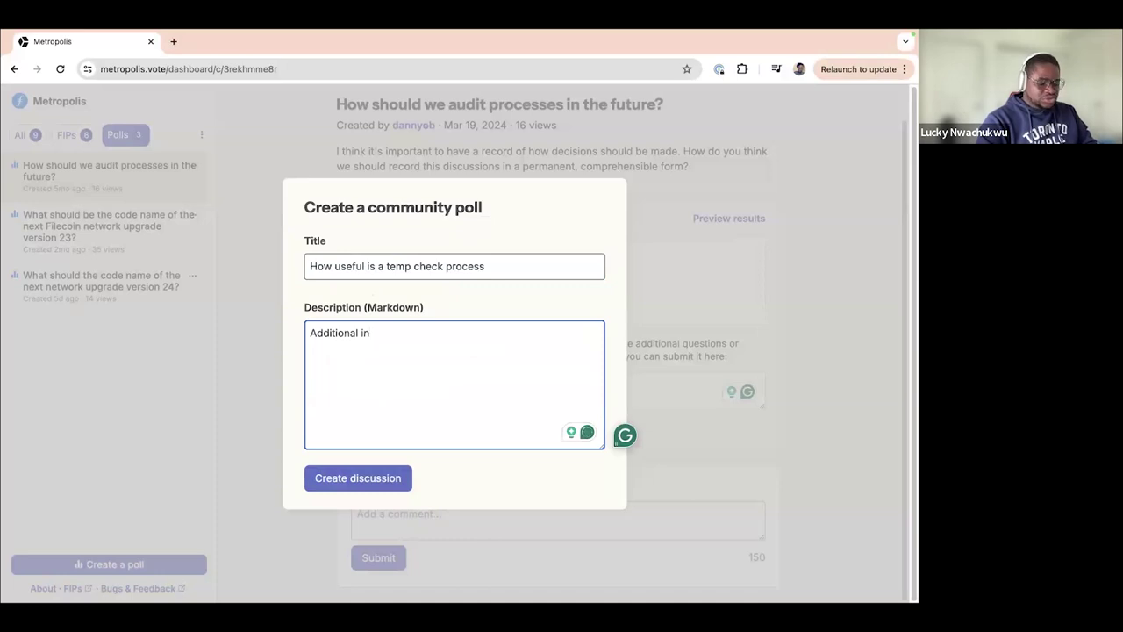
type("oformationa")
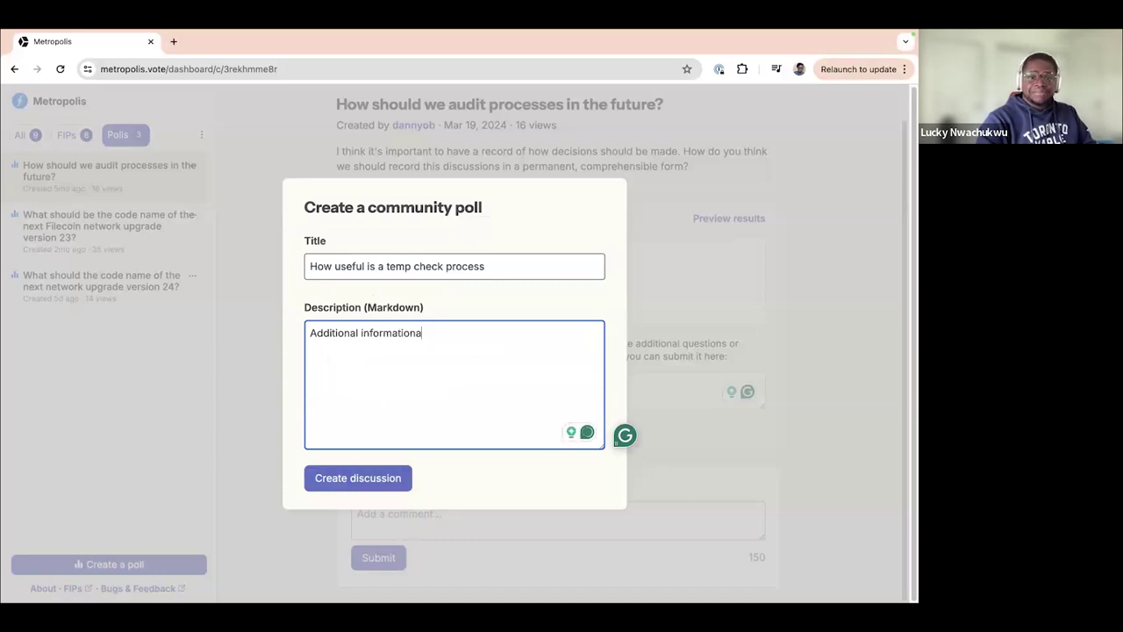
key("BackSpace")
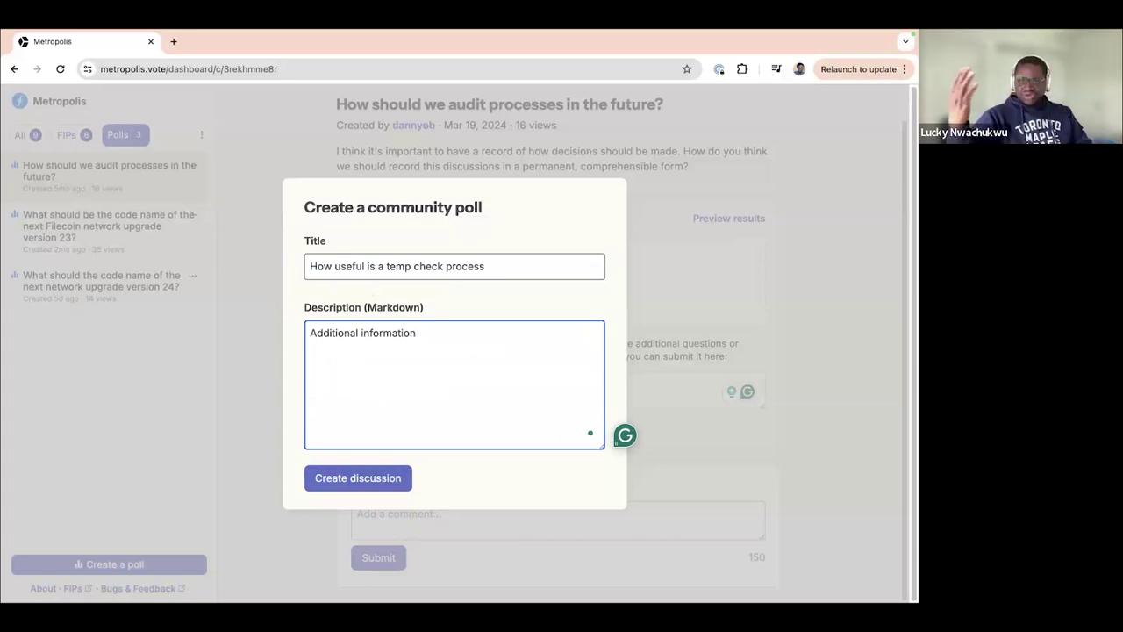
left_click(375, 479)
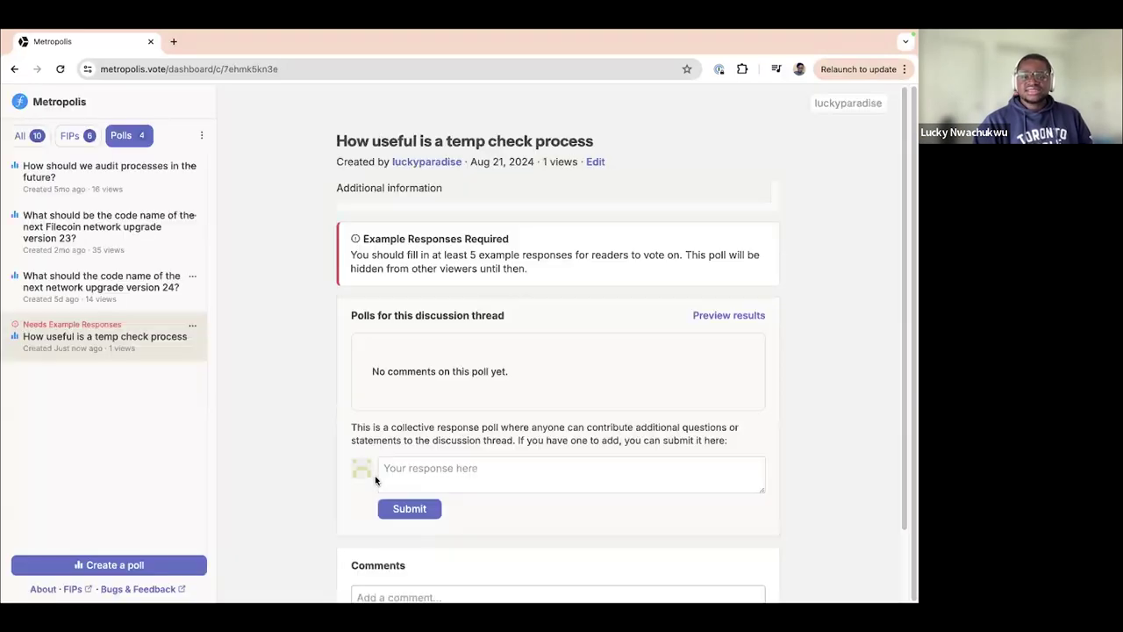
scroll(485, 193, "down", 1)
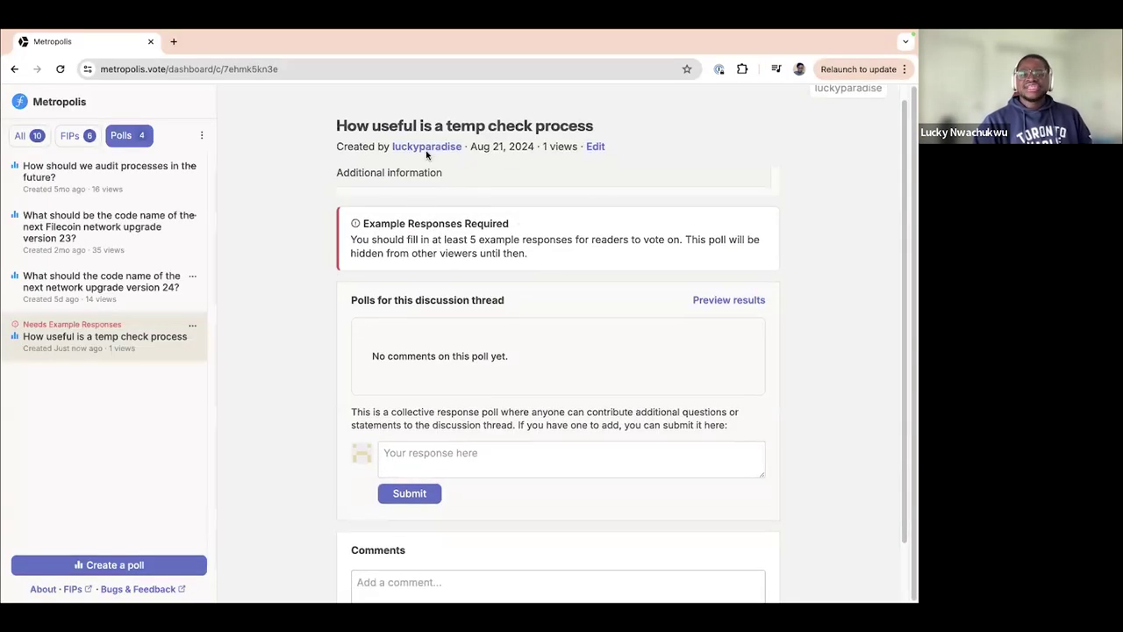
scroll(518, 237, "up", 1)
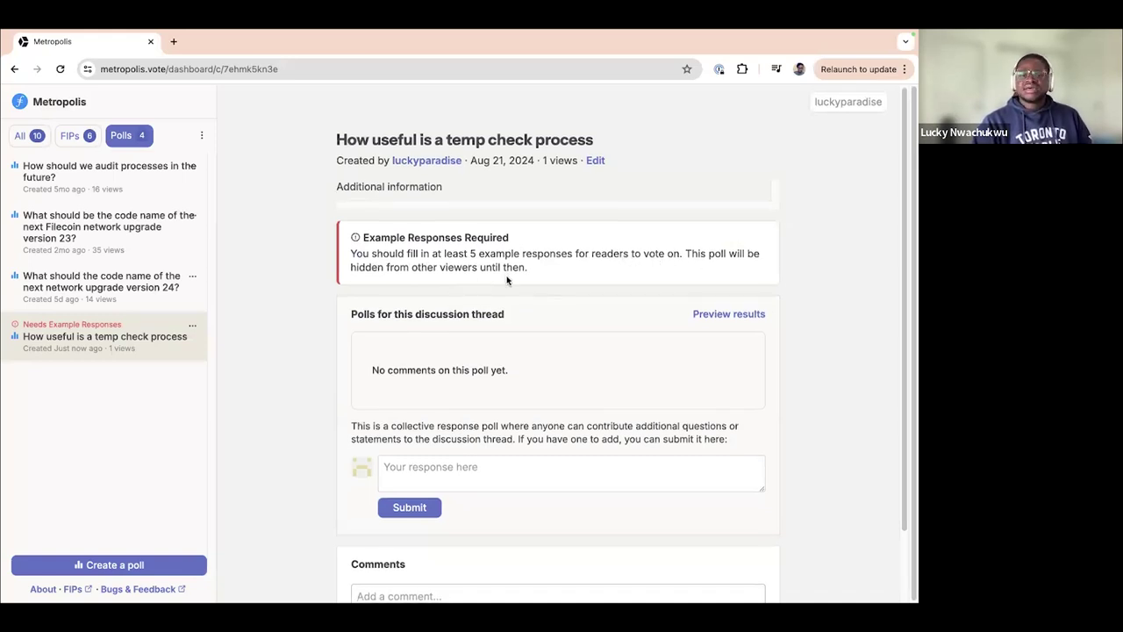
scroll(508, 281, "down", 1)
scroll(493, 316, "down", 1)
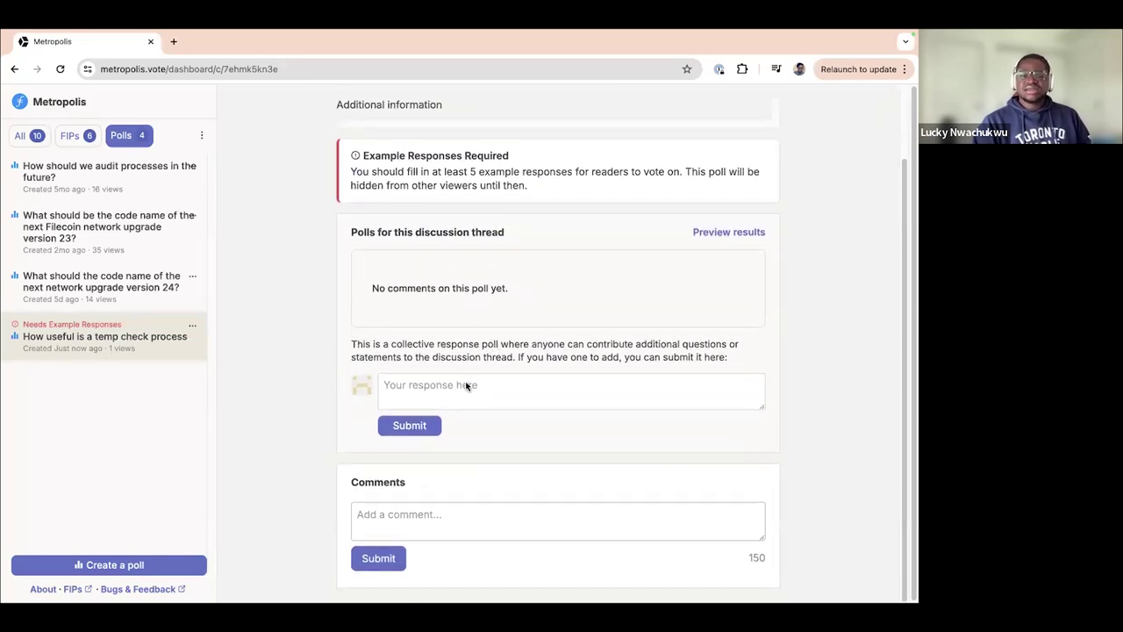
left_click(465, 386)
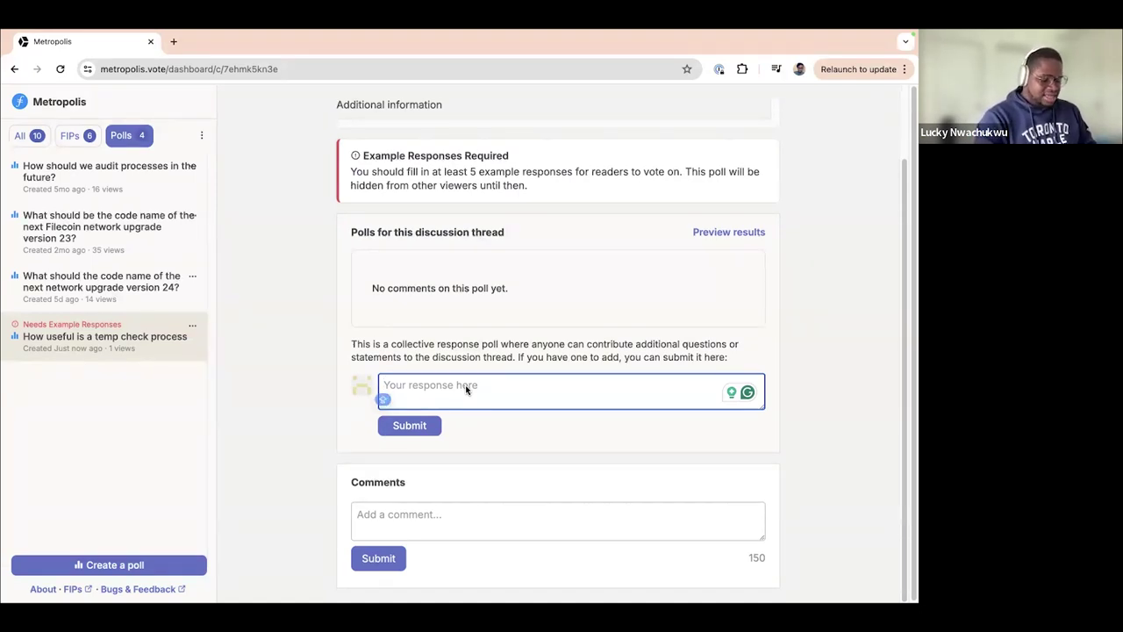
Submit 'Absolutely temp checks are important in governance' as the first example response
type("Abs")
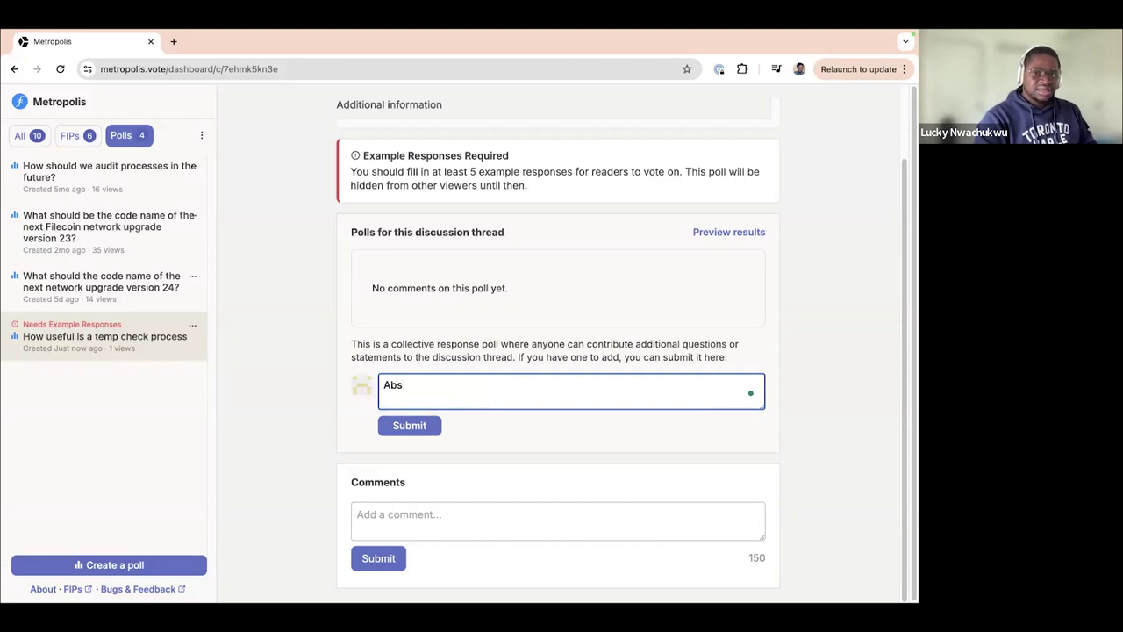
type("olutely")
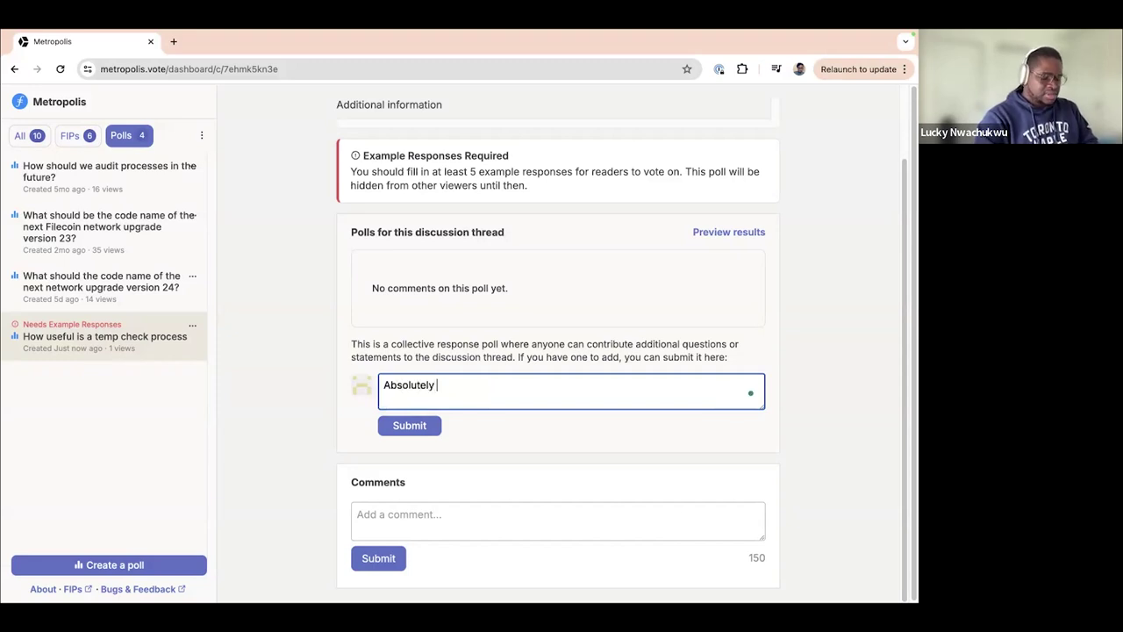
type(" temp ")
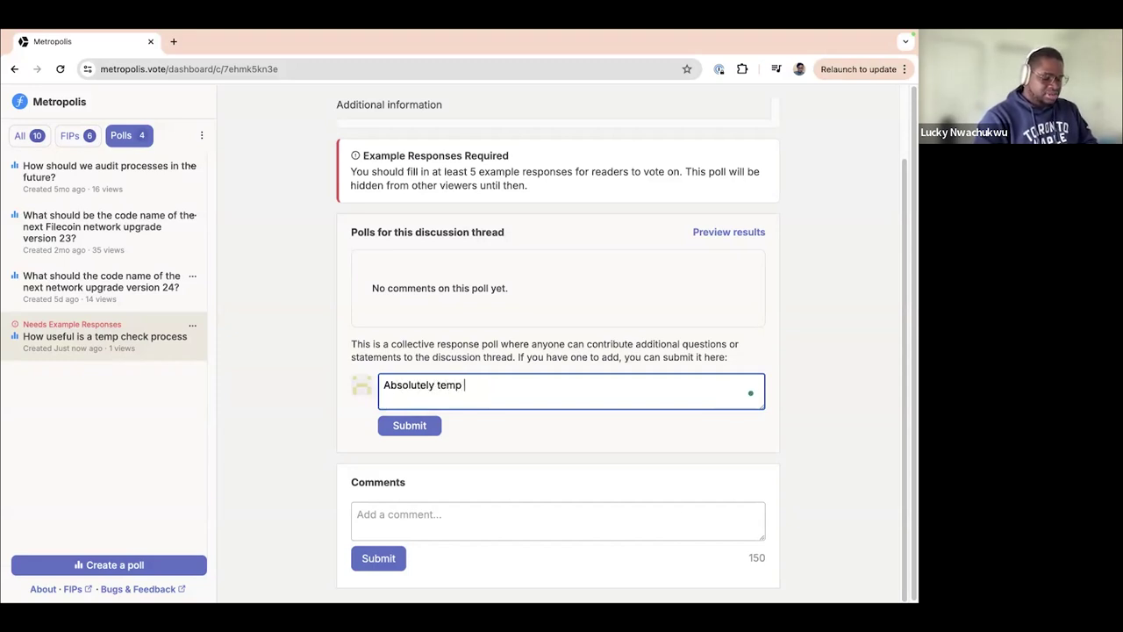
type("checks are")
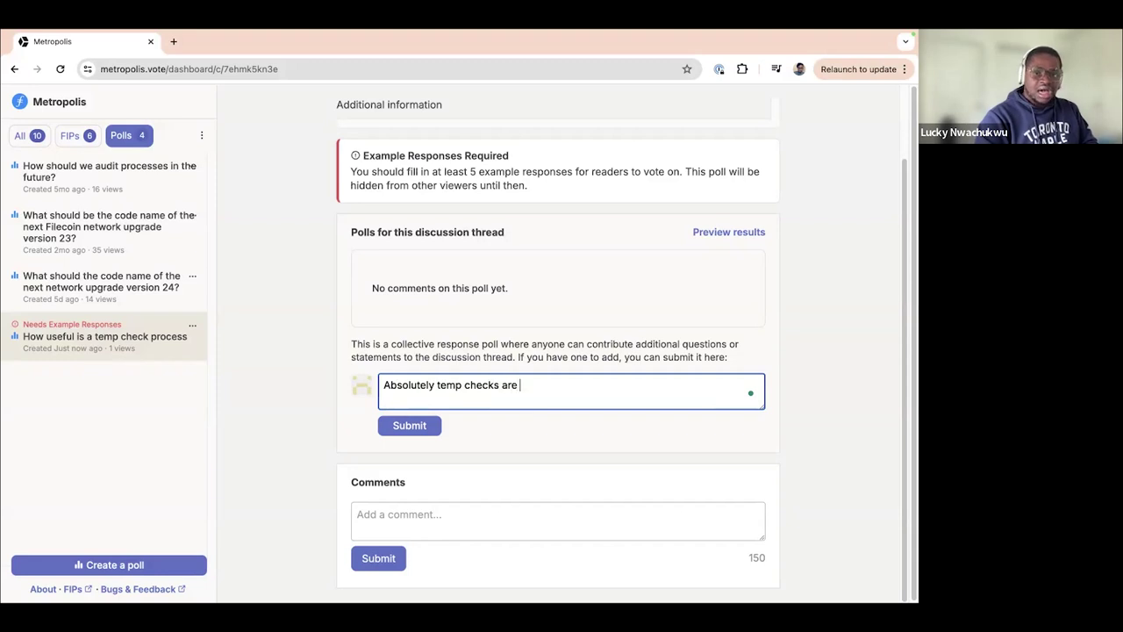
type(" importan")
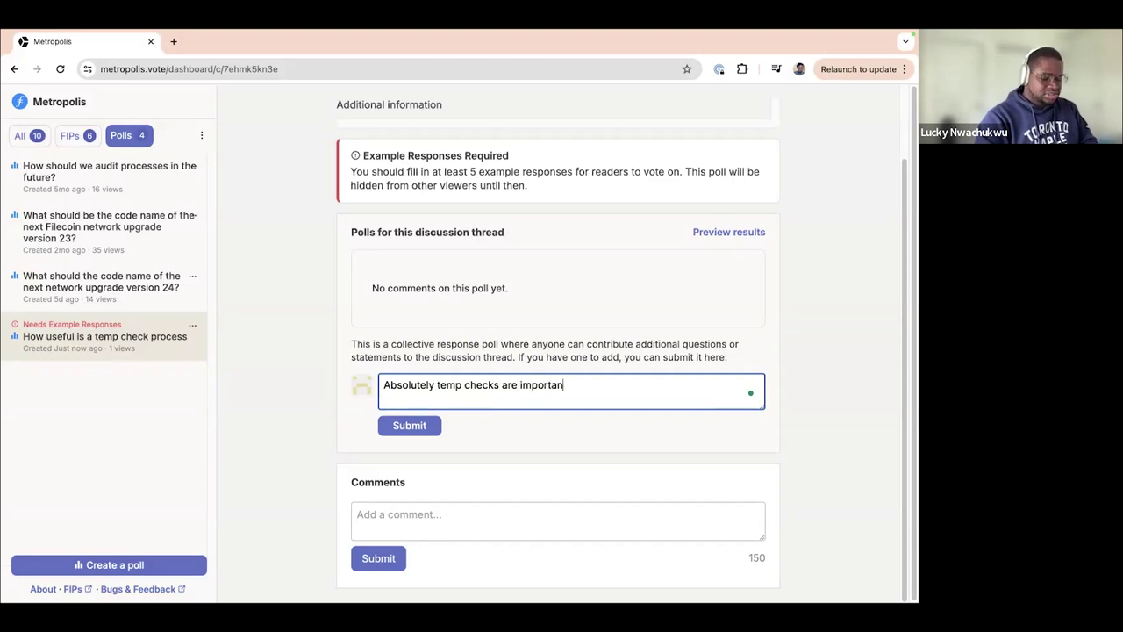
type("t in governance")
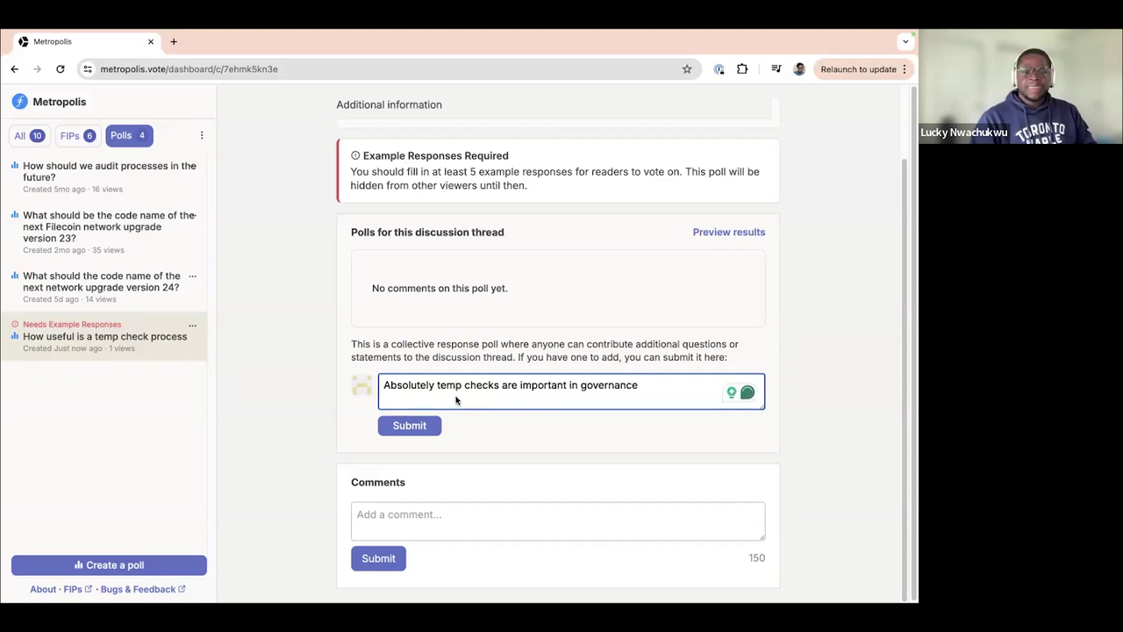
left_click(417, 425)
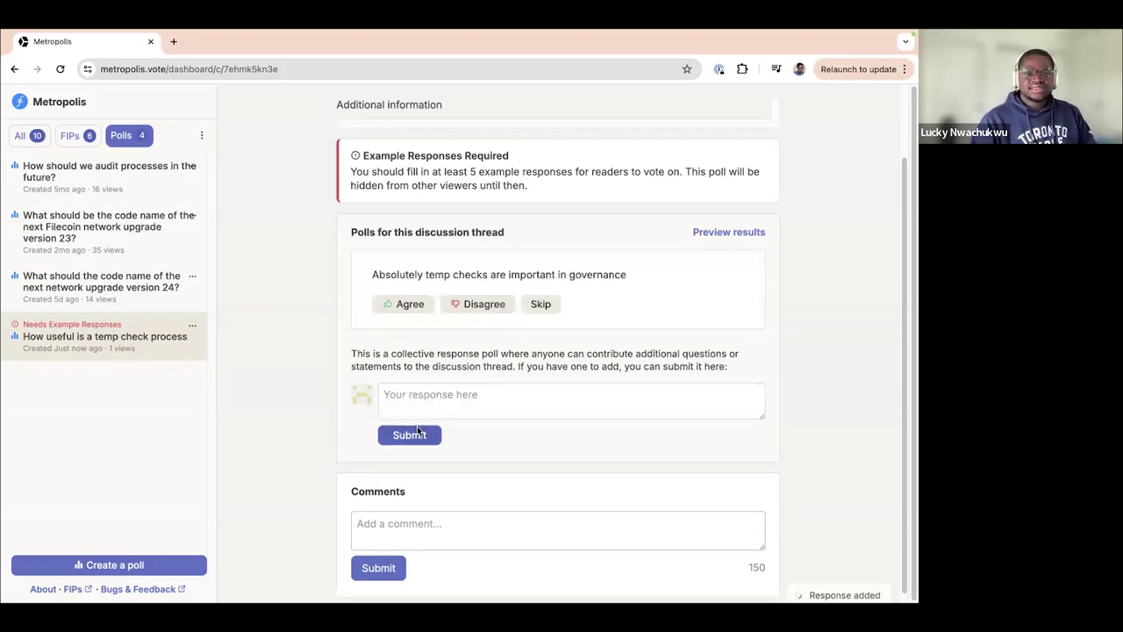
left_click(421, 403)
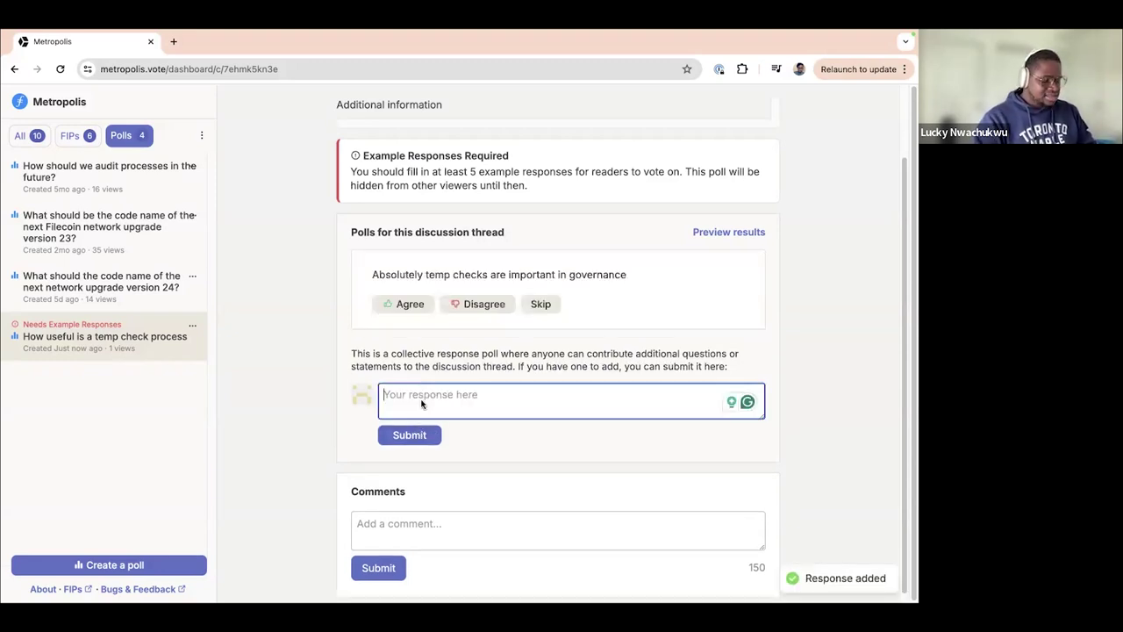
Submit the response 'I do not have an opinion on this'
type("I do")
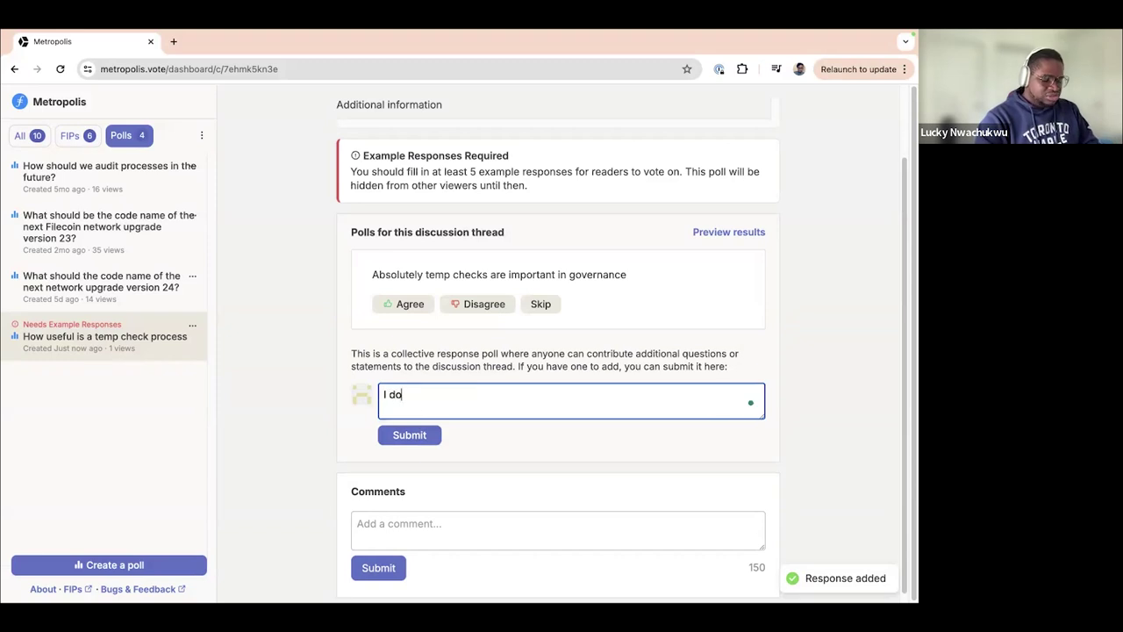
type(" not have an ")
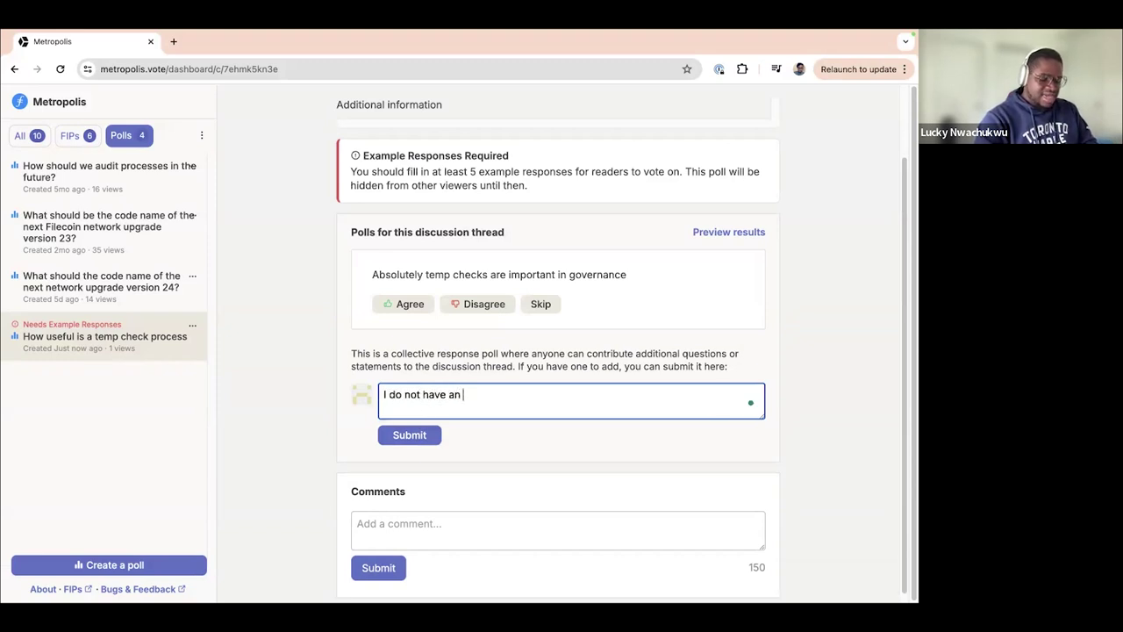
type("opinion on thiu")
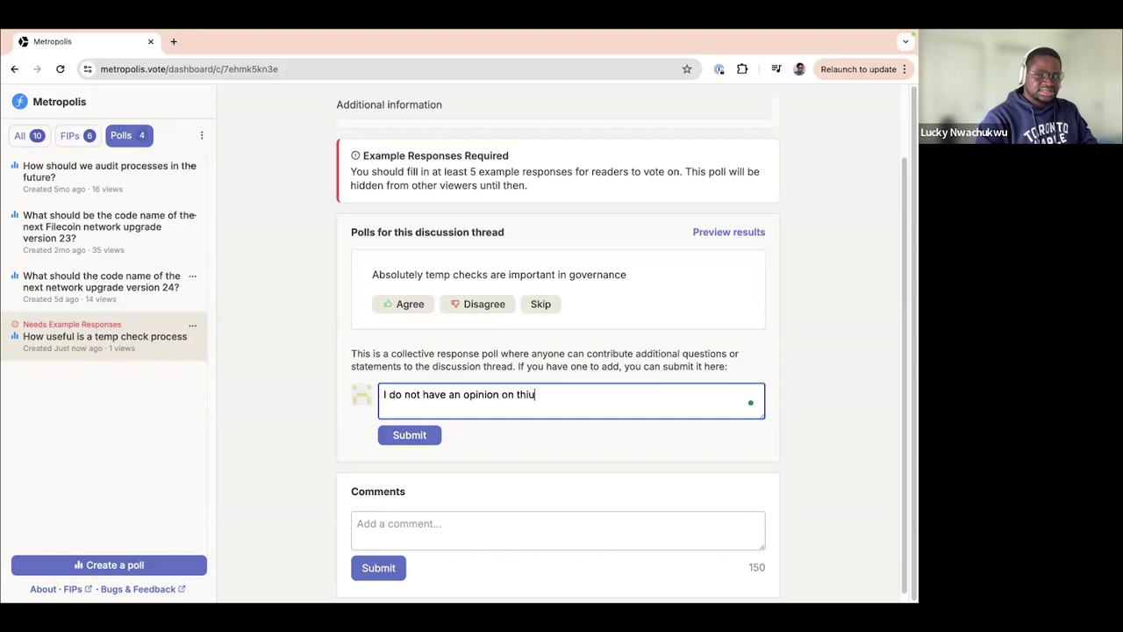
key("BackSpace")
type("s")
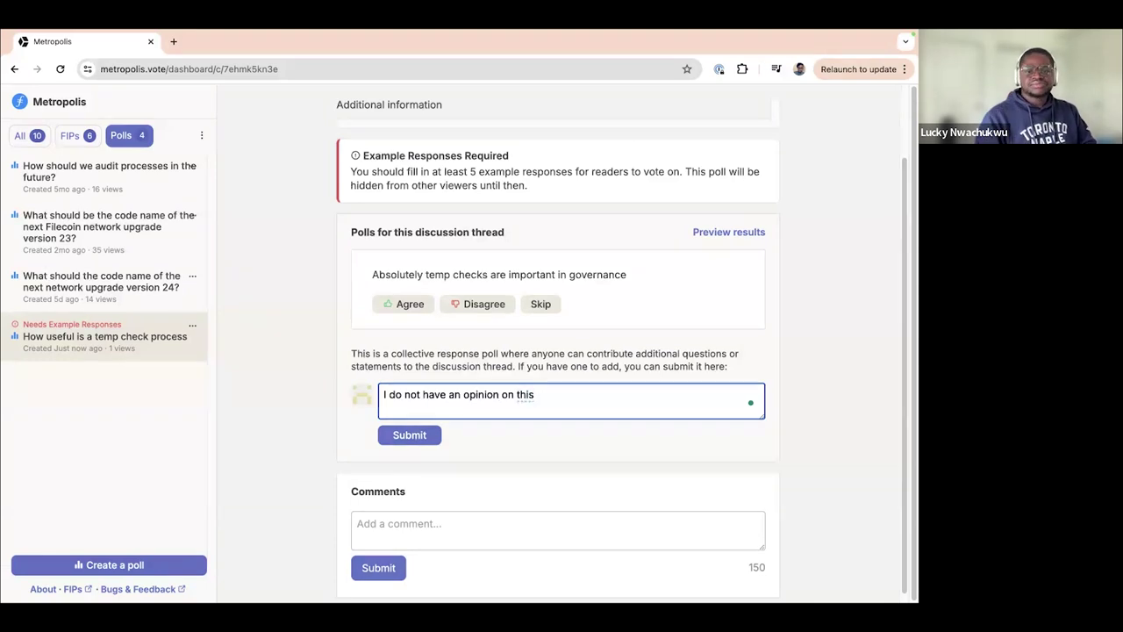
left_click(411, 434)
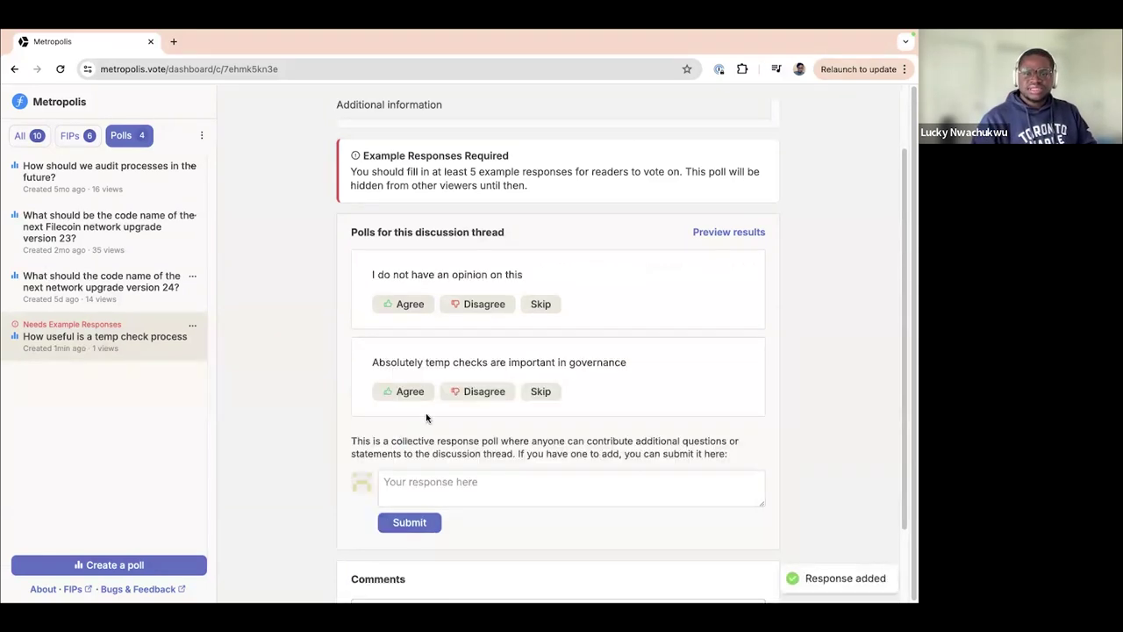
Submit 'As long as they are codified part of the governance process then I am in!'
left_click(416, 474)
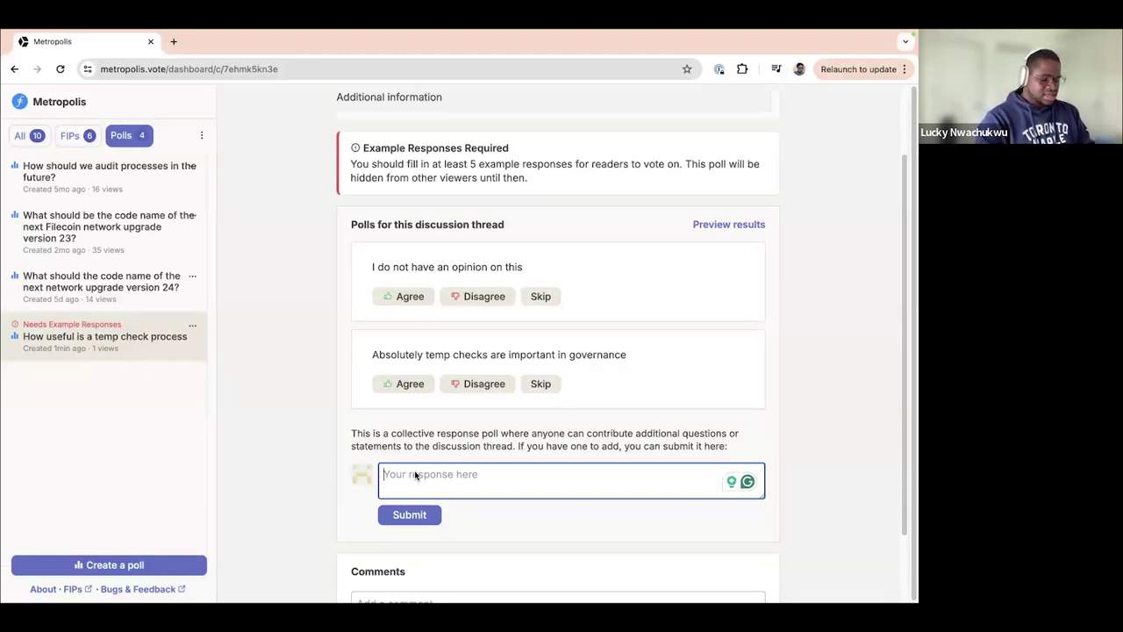
type("As lo")
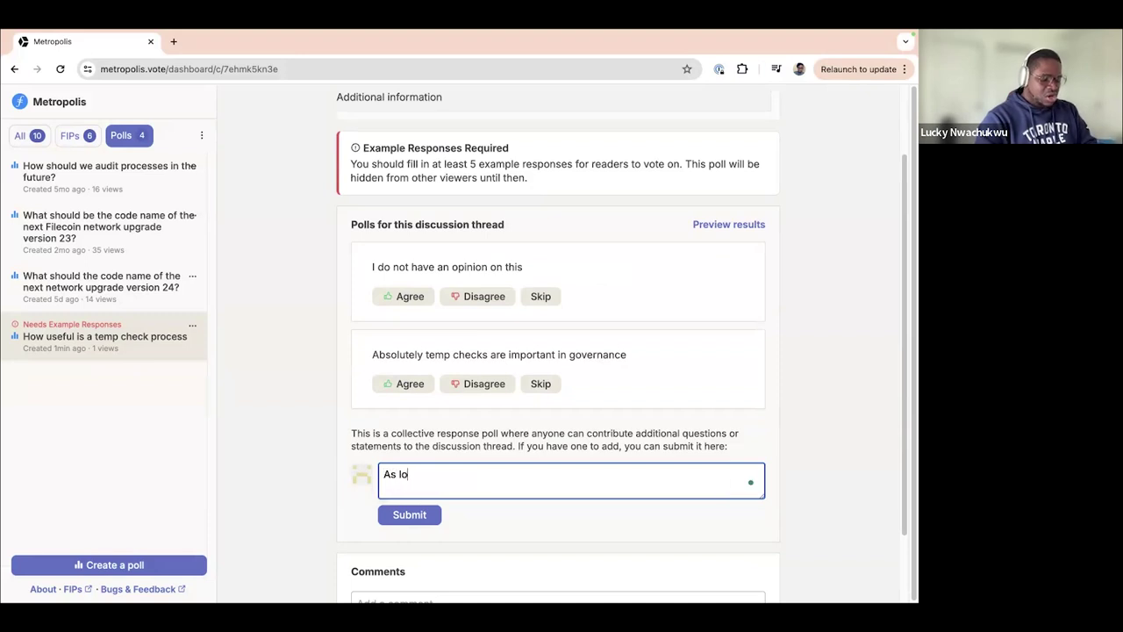
type("ng as they a")
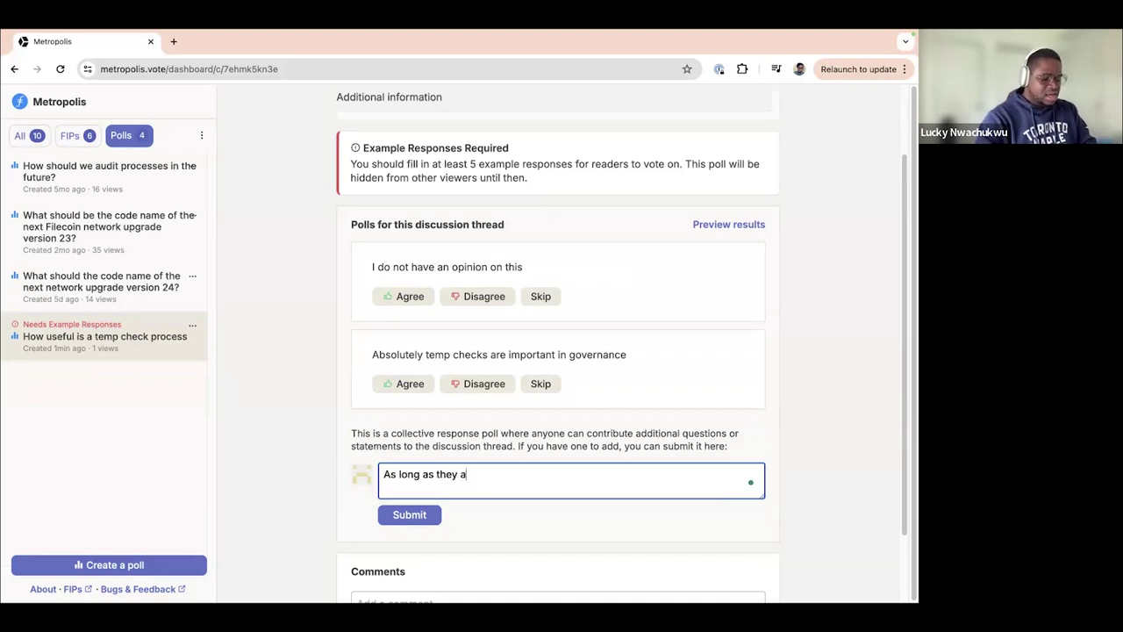
type("re codified ")
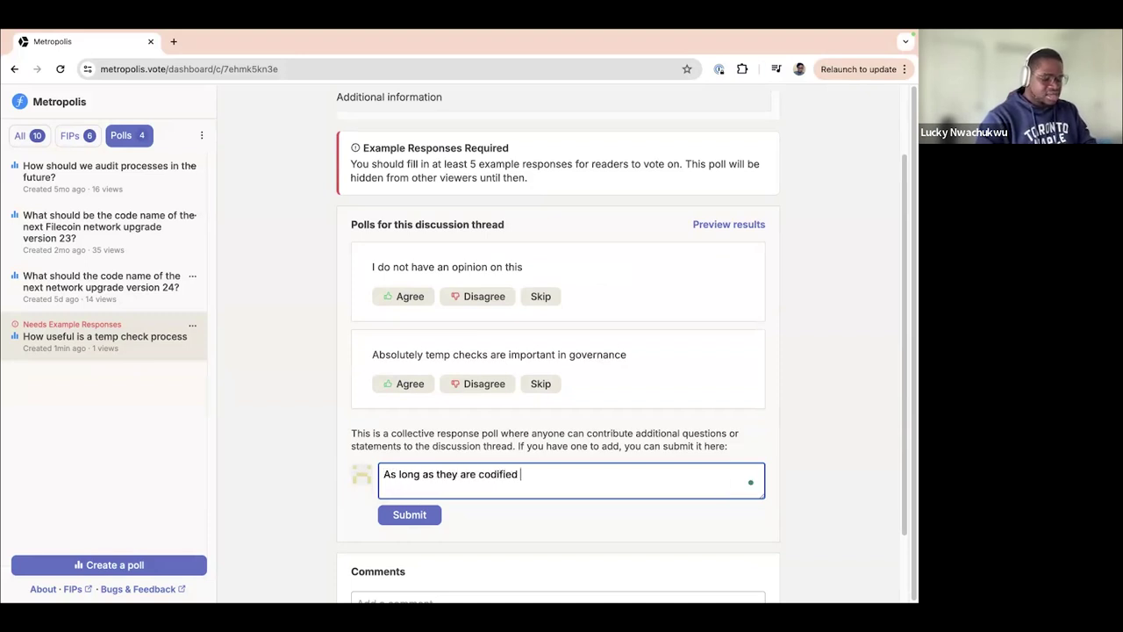
type("part of the ")
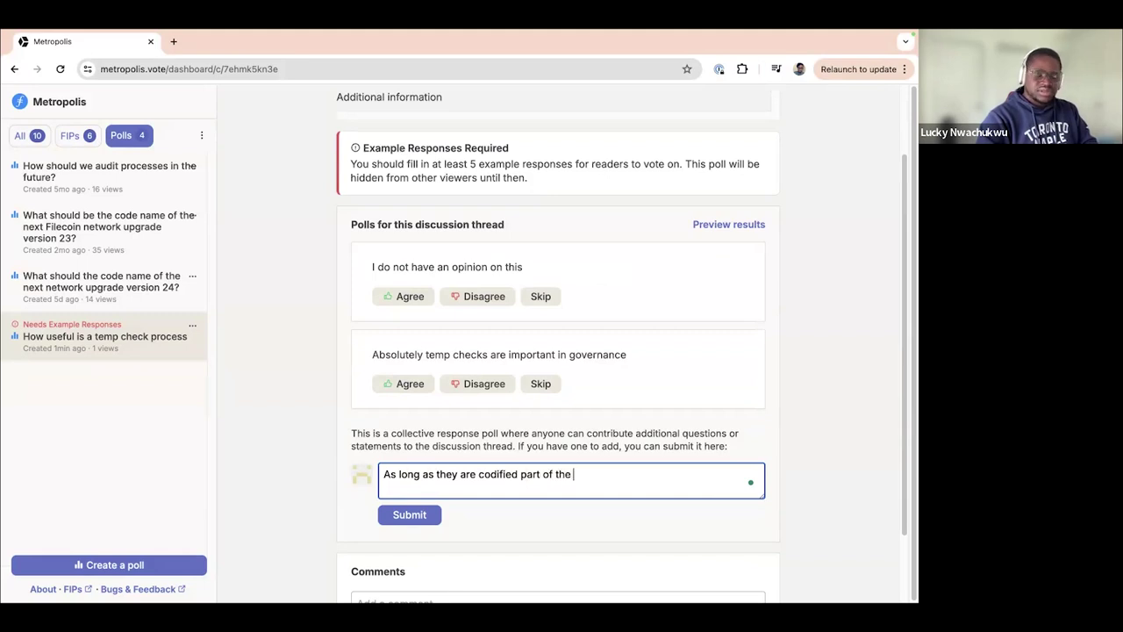
type("gove")
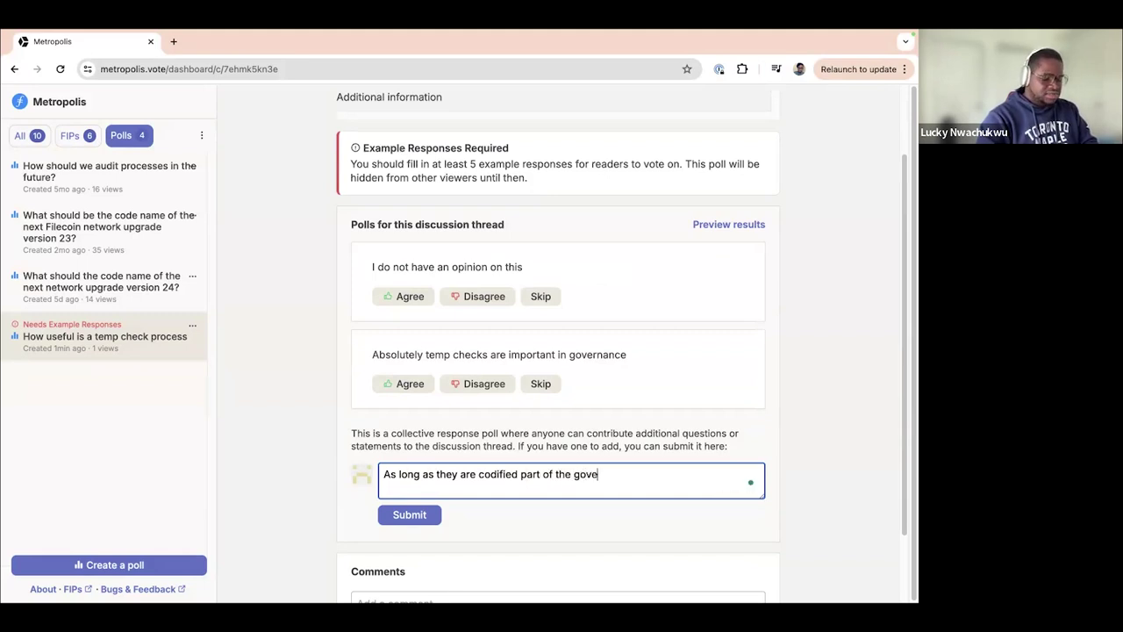
type("rnance process")
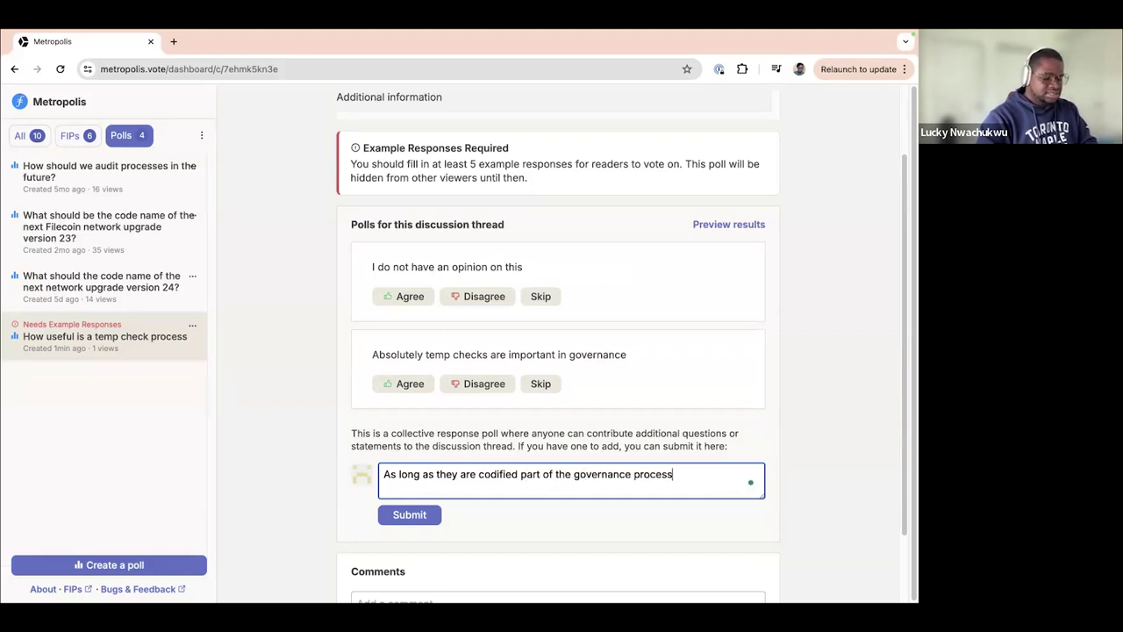
type(" then I am ")
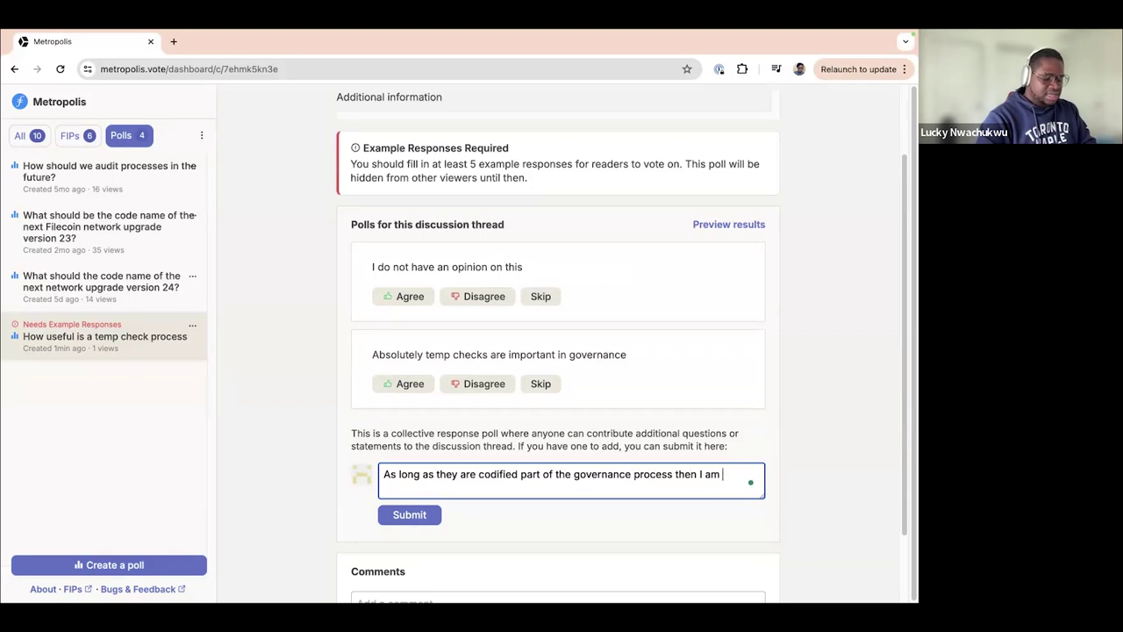
type("in!")
key("Return")
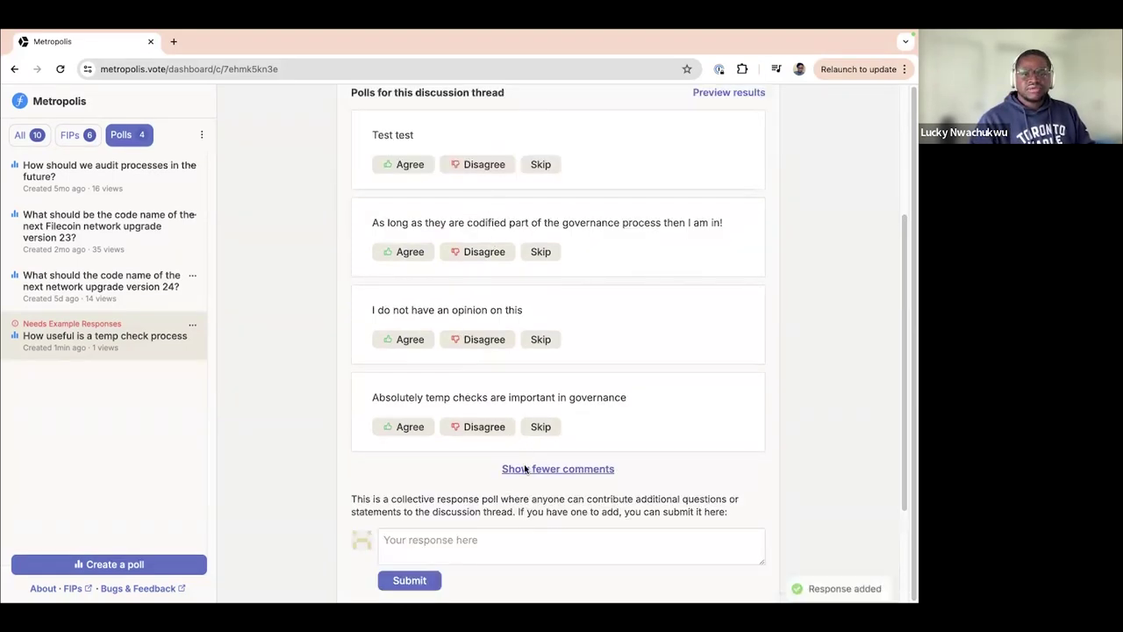
scroll(527, 416, "up", 3)
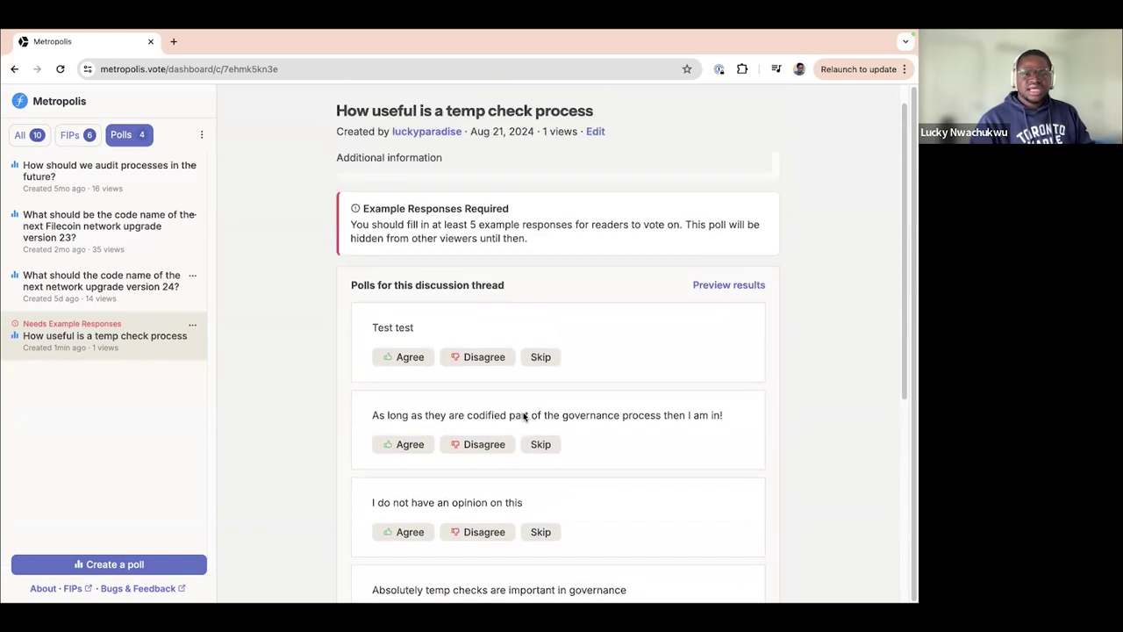
scroll(524, 417, "down", 1)
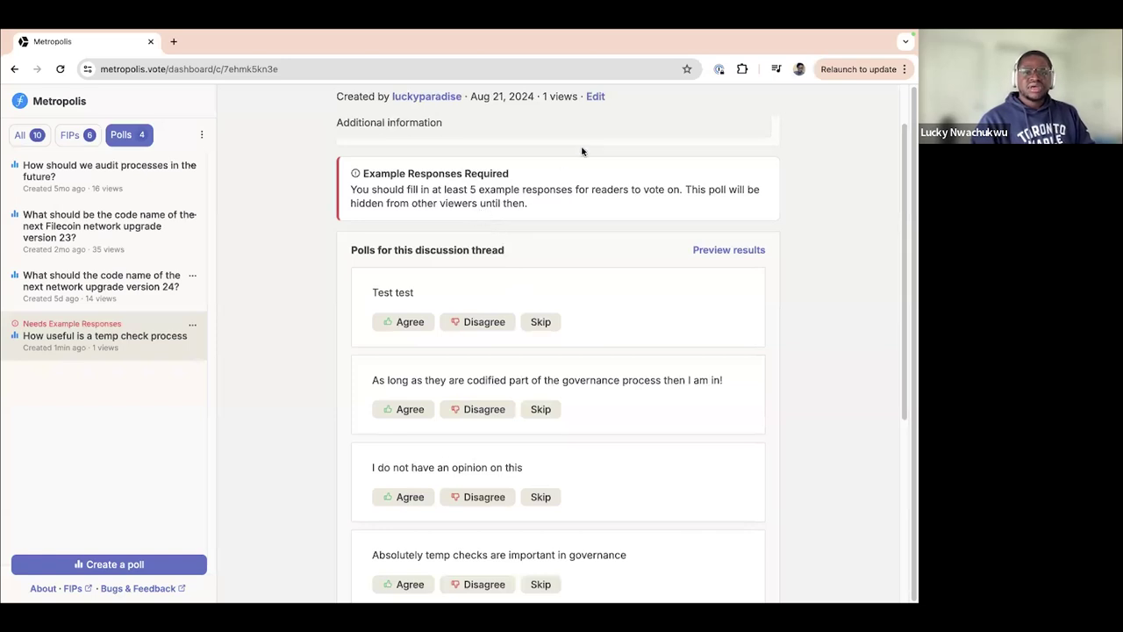
left_click(594, 97)
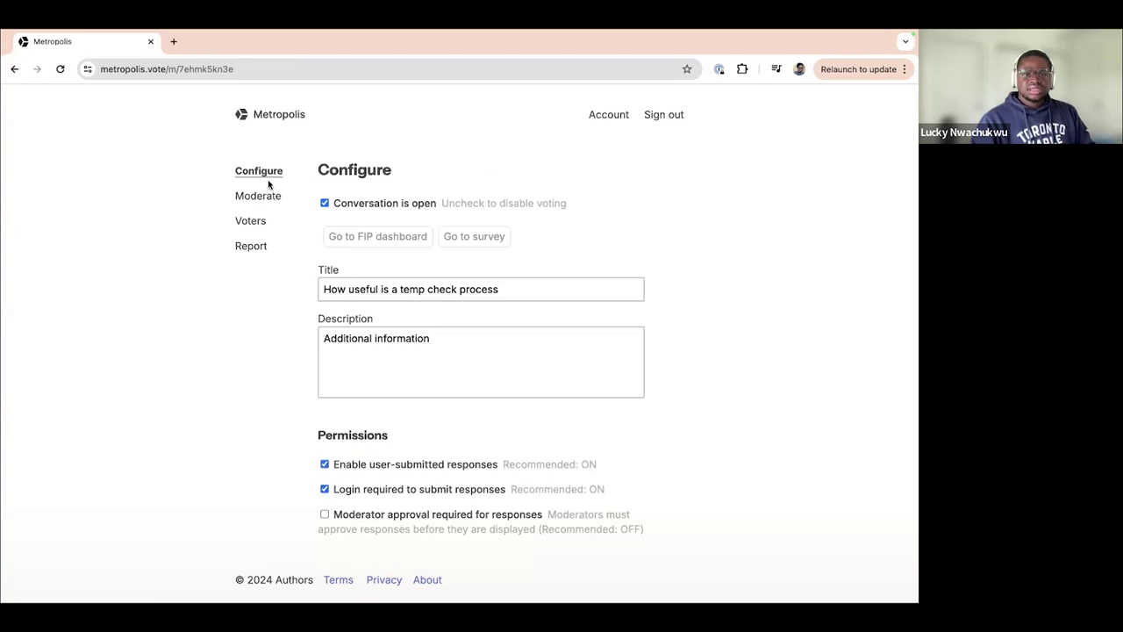
Return to the temp check poll and expand it to list all 4 responses, including 'Test test'
left_click(15, 69)
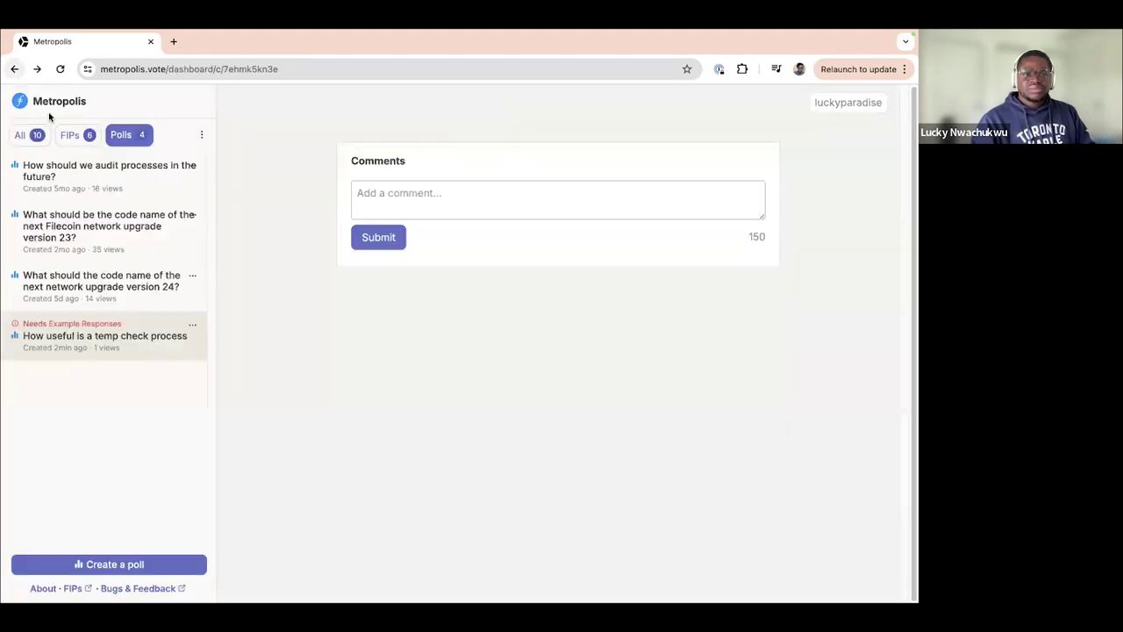
scroll(492, 288, "down", 4)
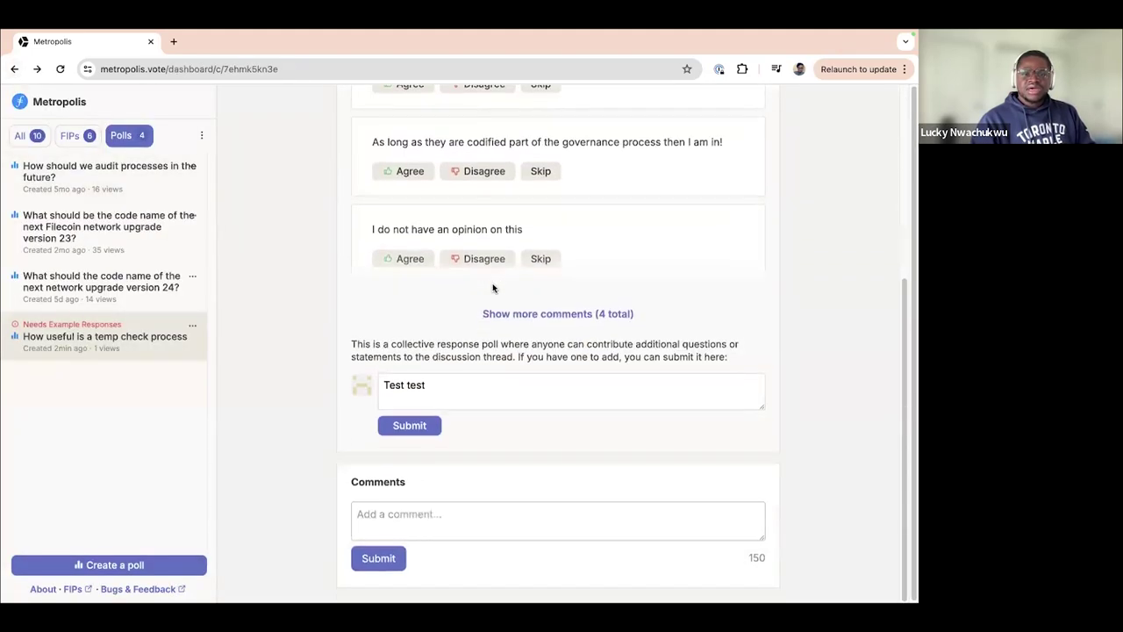
scroll(492, 288, "up", 3)
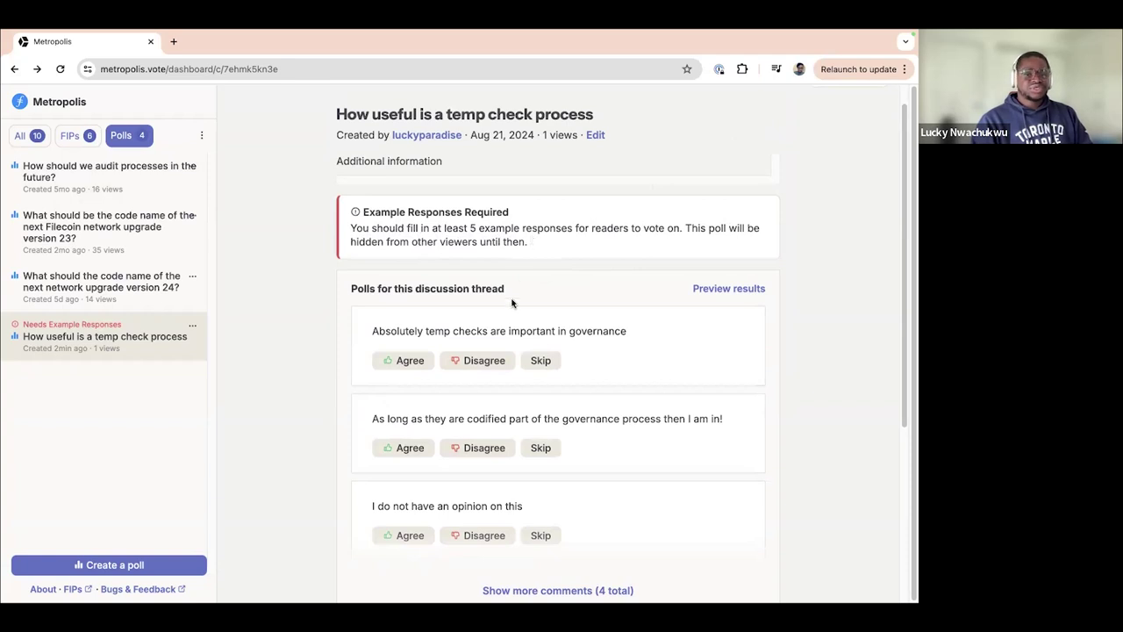
scroll(513, 303, "down", 2)
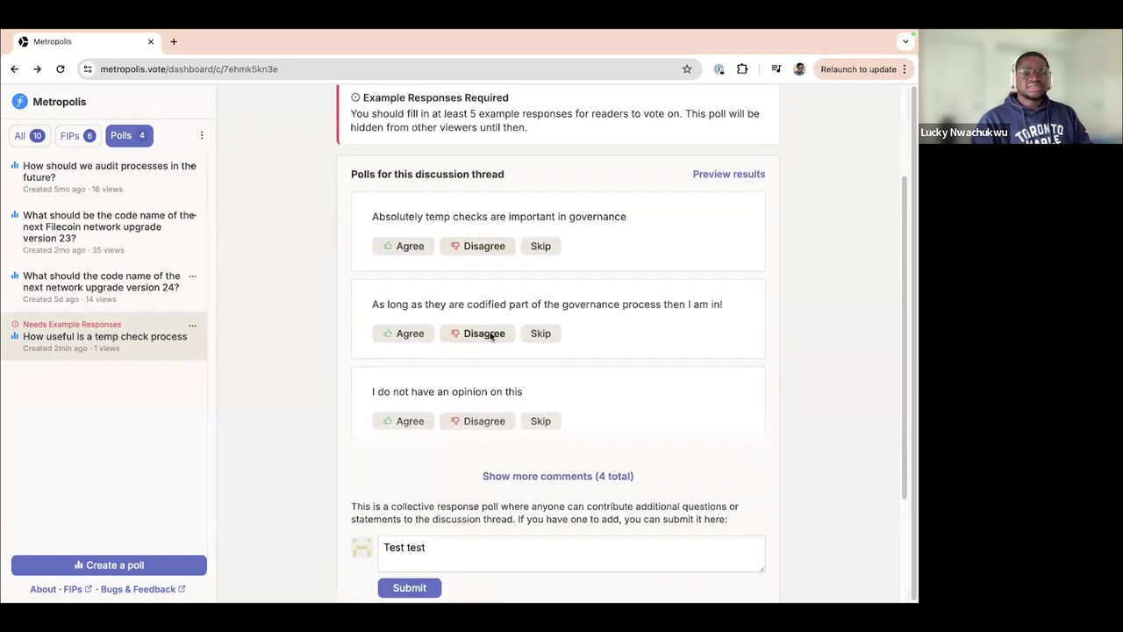
left_click(532, 475)
scroll(533, 429, "down", 1)
scroll(533, 429, "down", 1)
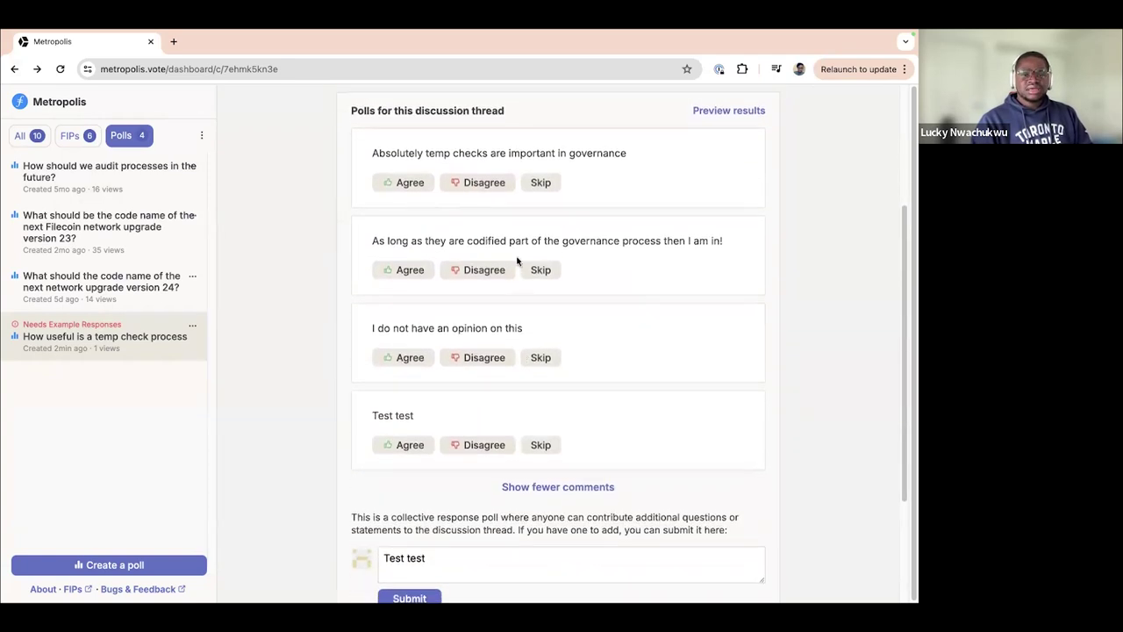
scroll(459, 392, "down", 3)
Submit 'Test test 2' as the fifth example response and check the thread
left_click(446, 383)
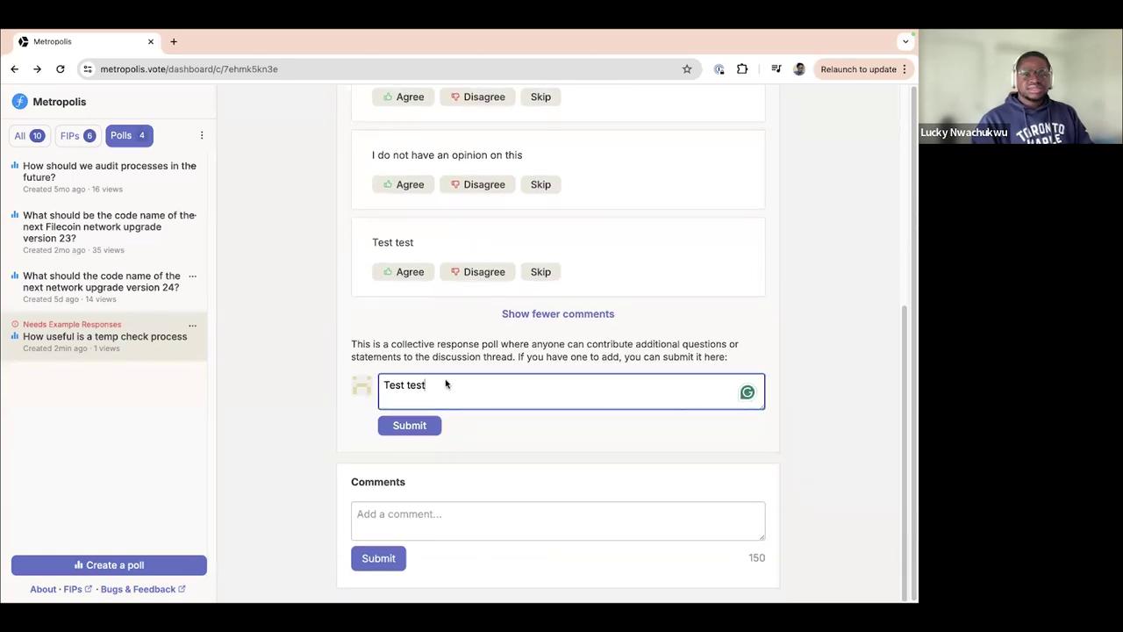
type("2")
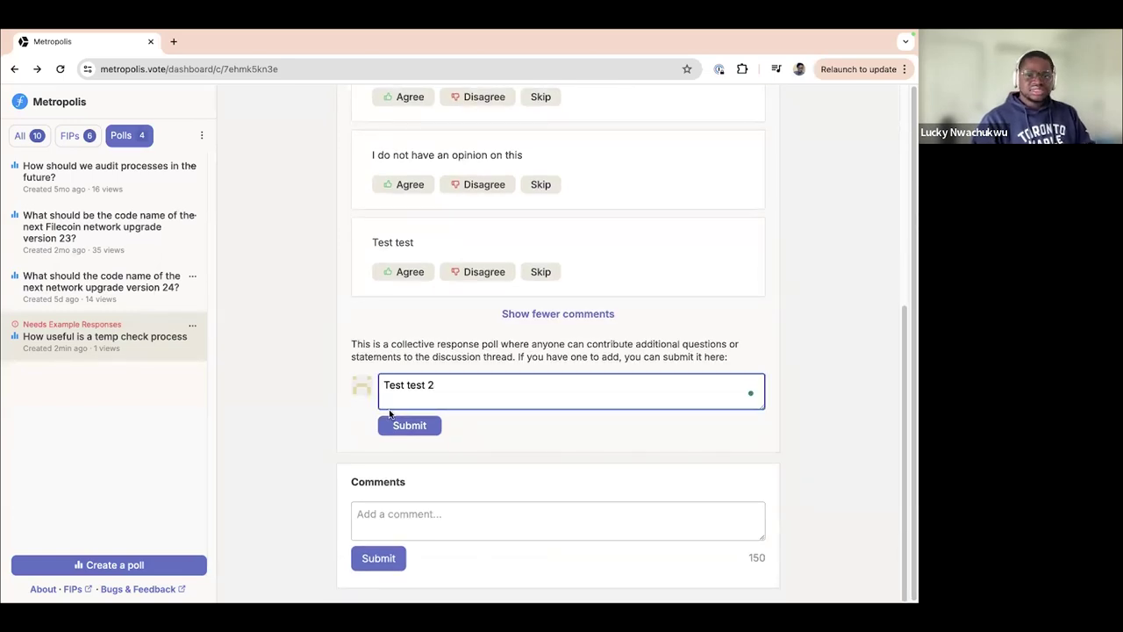
left_click(396, 426)
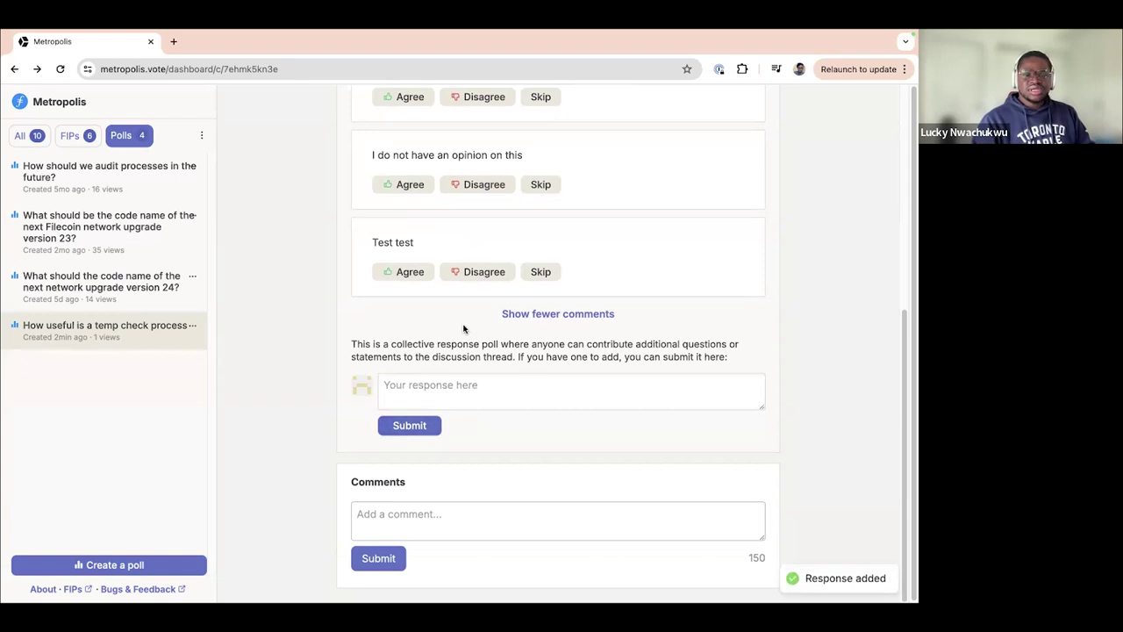
scroll(507, 316, "up", 4)
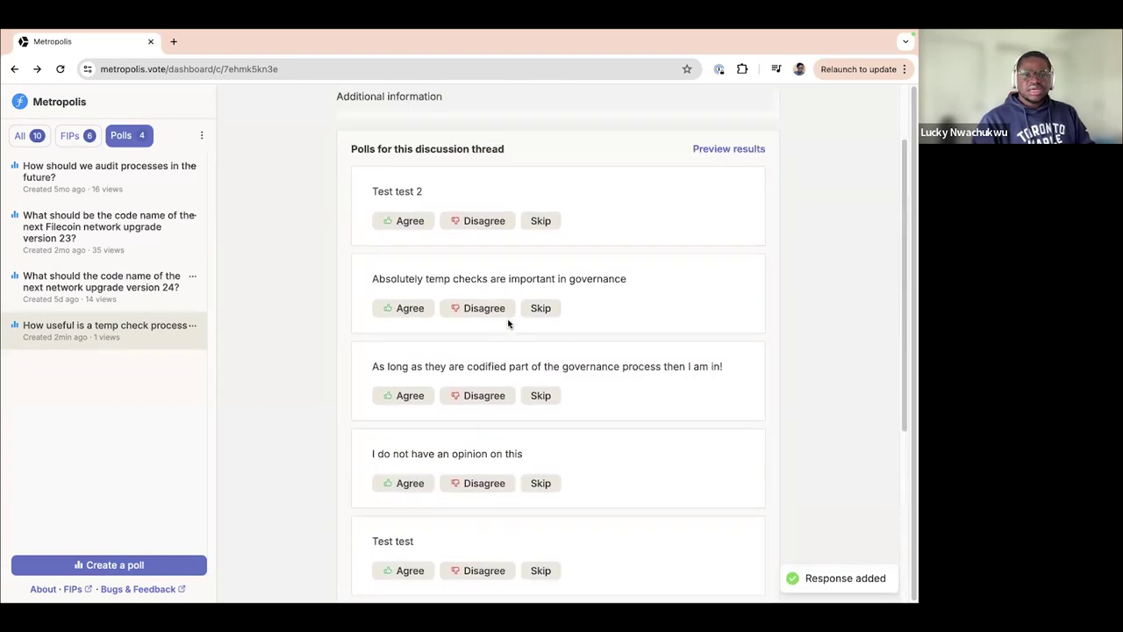
scroll(507, 324, "down", 1)
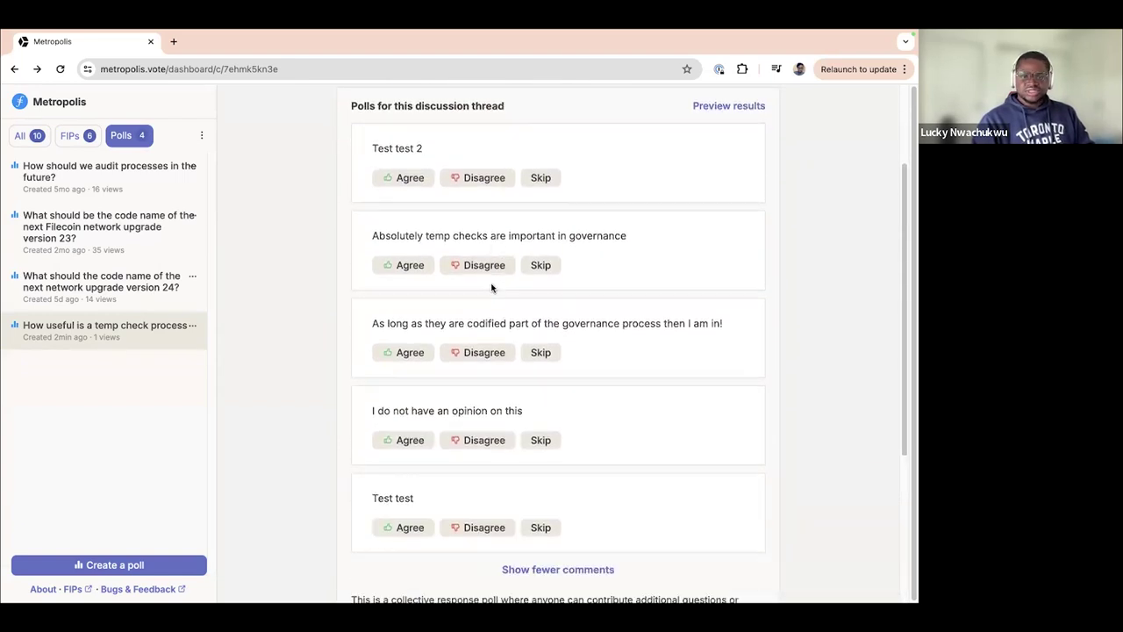
scroll(470, 222, "down", 1)
scroll(459, 192, "up", 1)
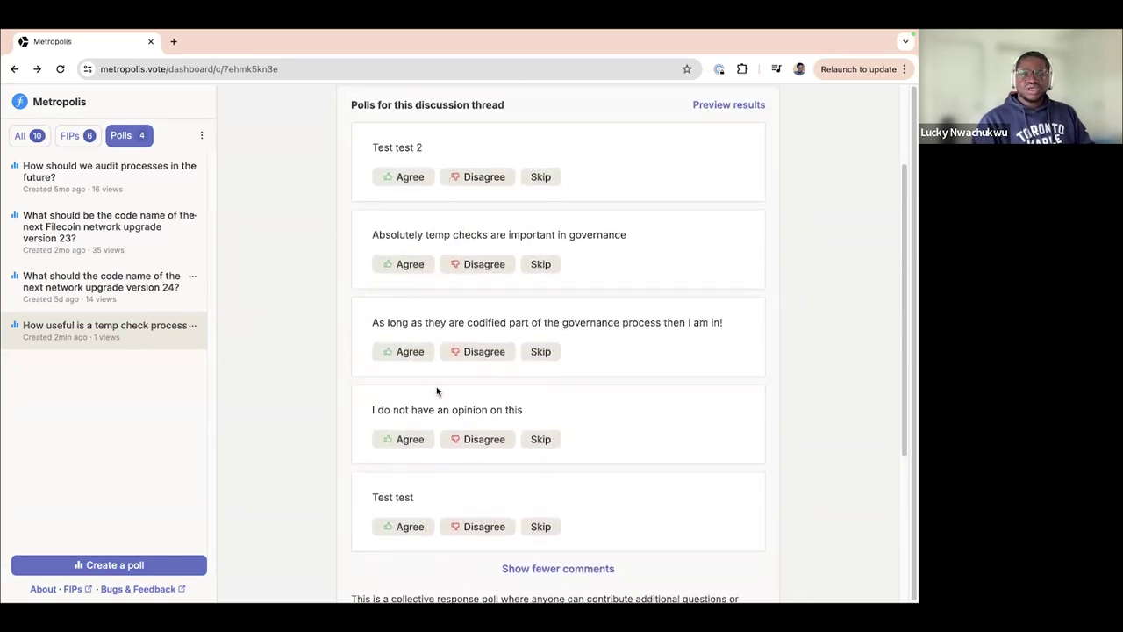
scroll(469, 458, "down", 1)
scroll(470, 455, "up", 2)
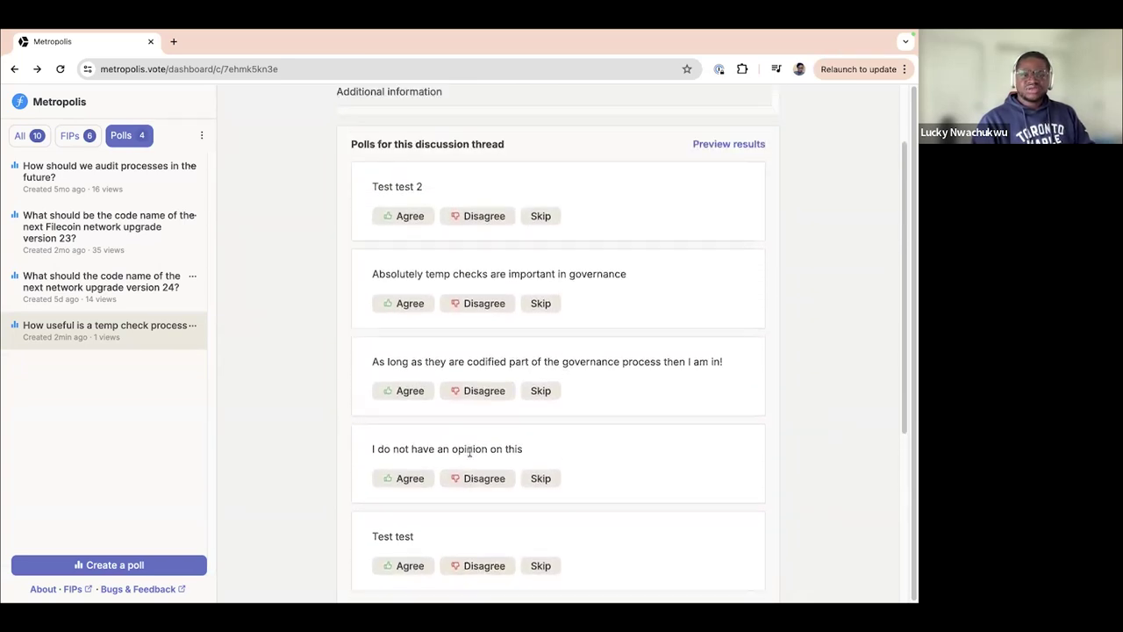
scroll(470, 451, "up", 1)
scroll(478, 386, "down", 3)
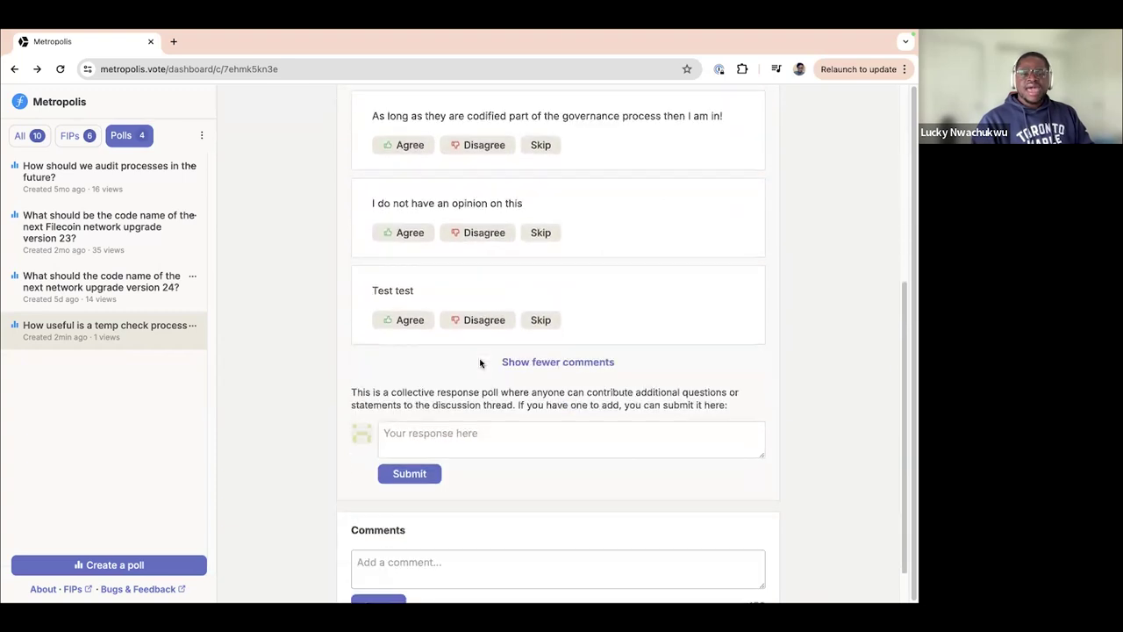
scroll(481, 364, "down", 1)
Vote on Absolutely, Test test 2 and codified responses, disagree with no-opinion, skip 'Test test'
scroll(474, 358, "up", 3)
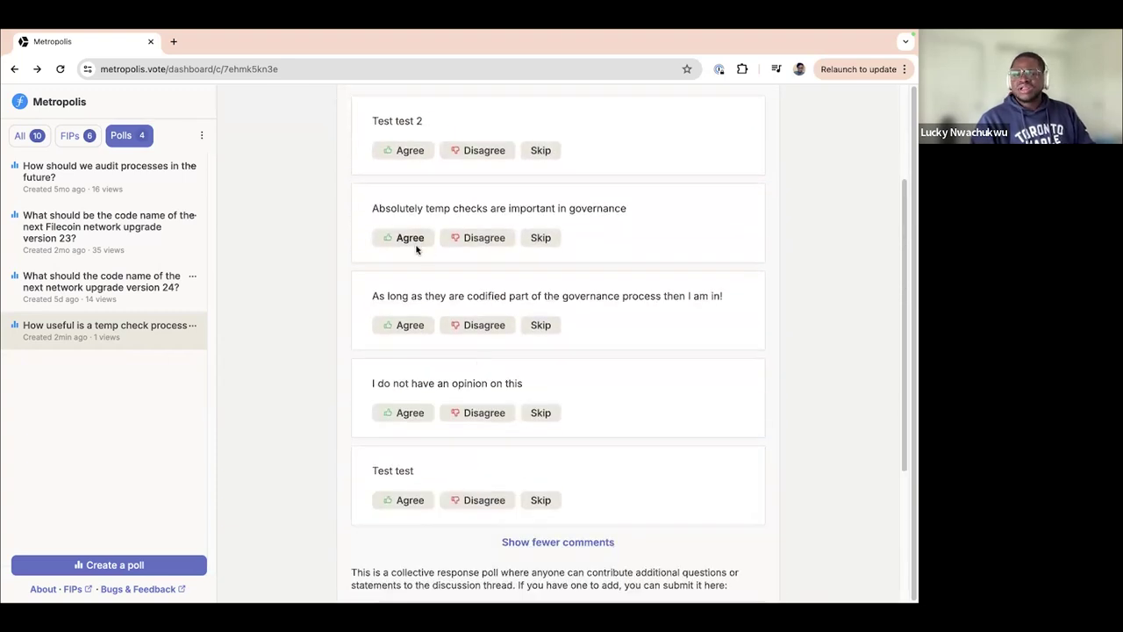
left_click(465, 238)
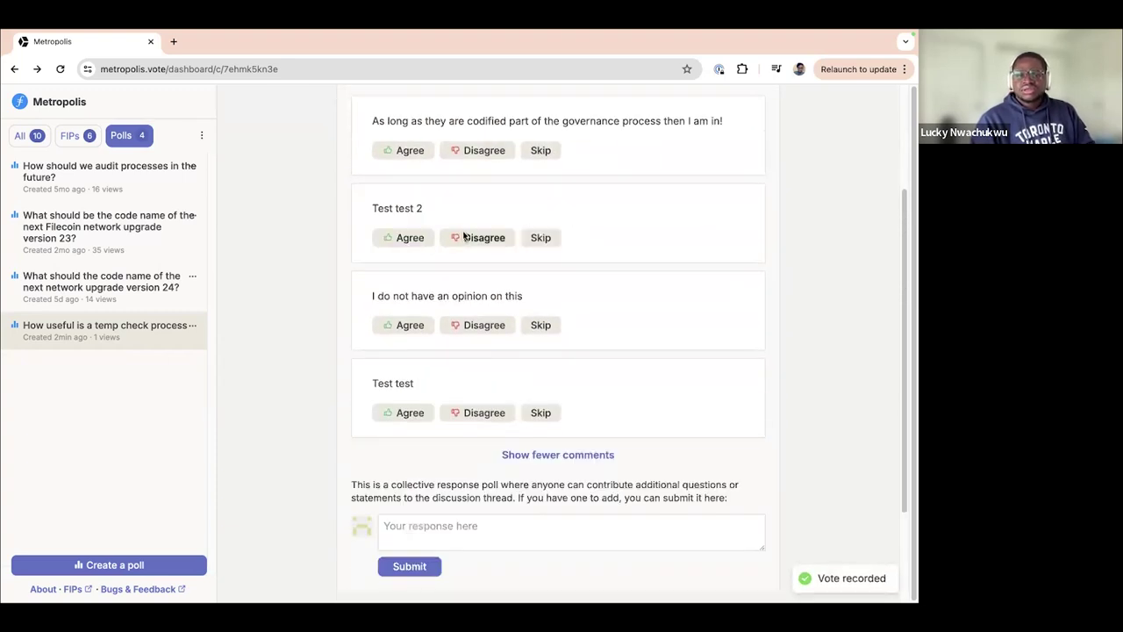
left_click(474, 237)
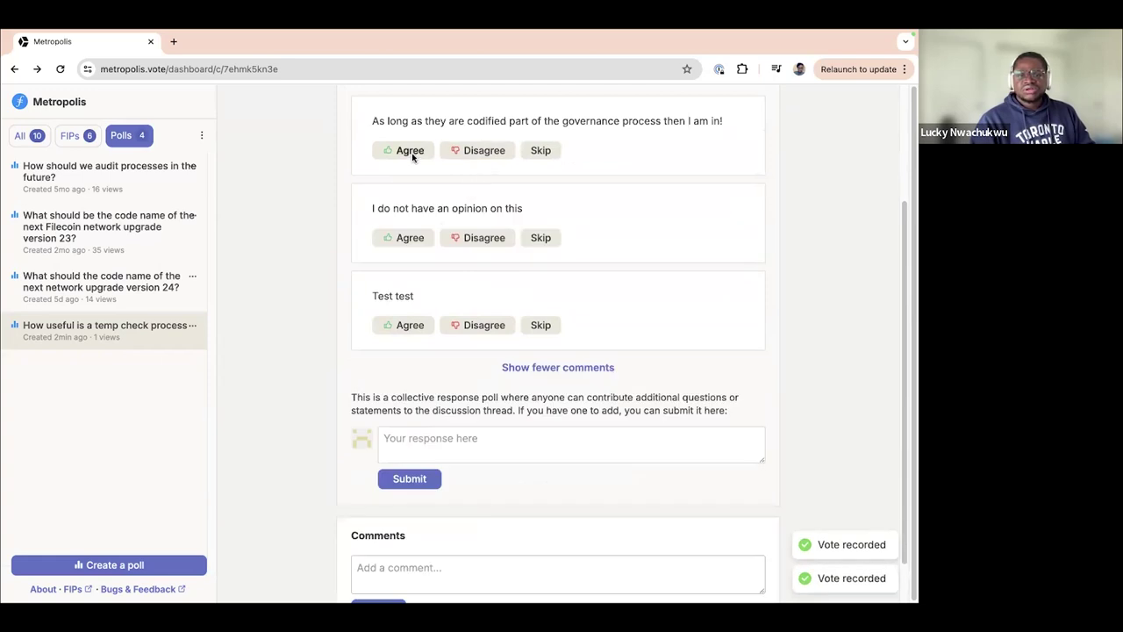
left_click(409, 151)
left_click(455, 214)
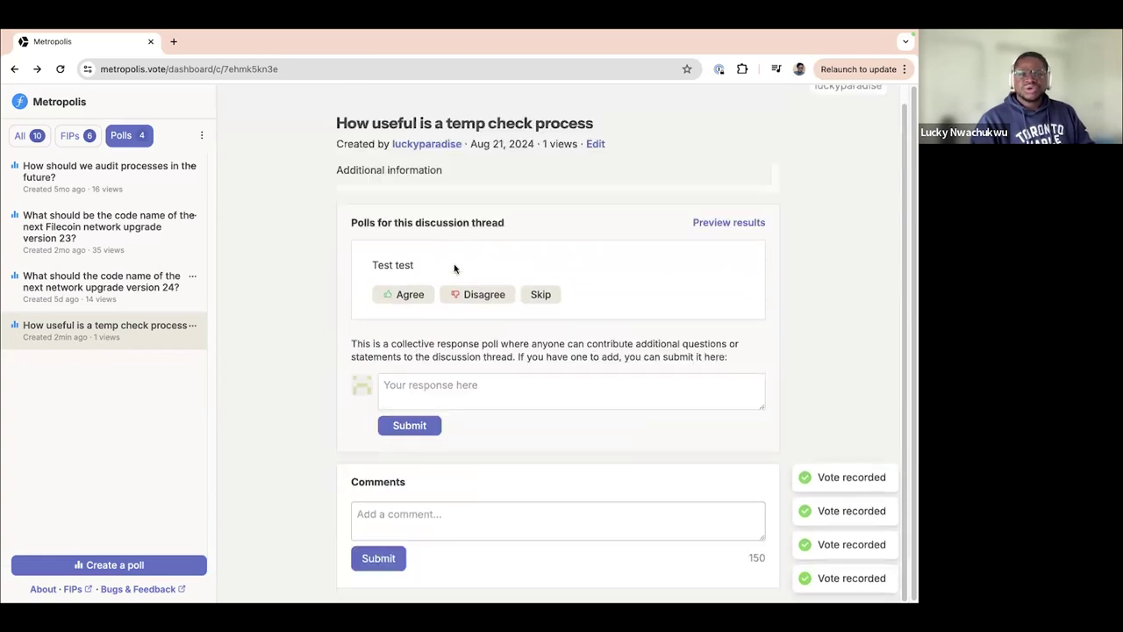
left_click(537, 295)
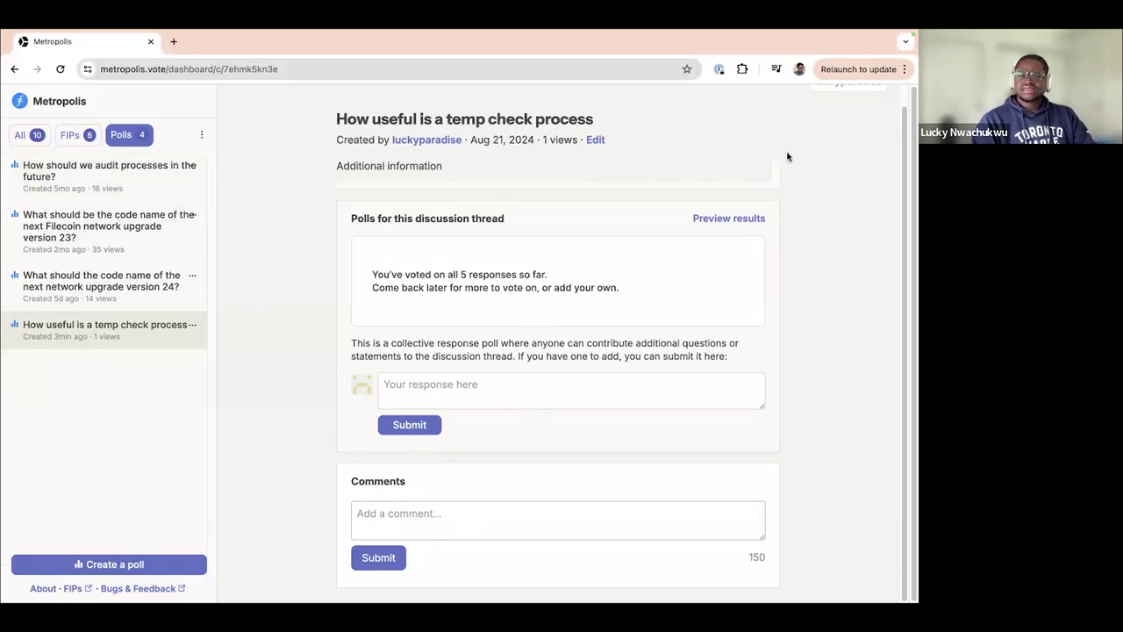
scroll(582, 306, "up", 1)
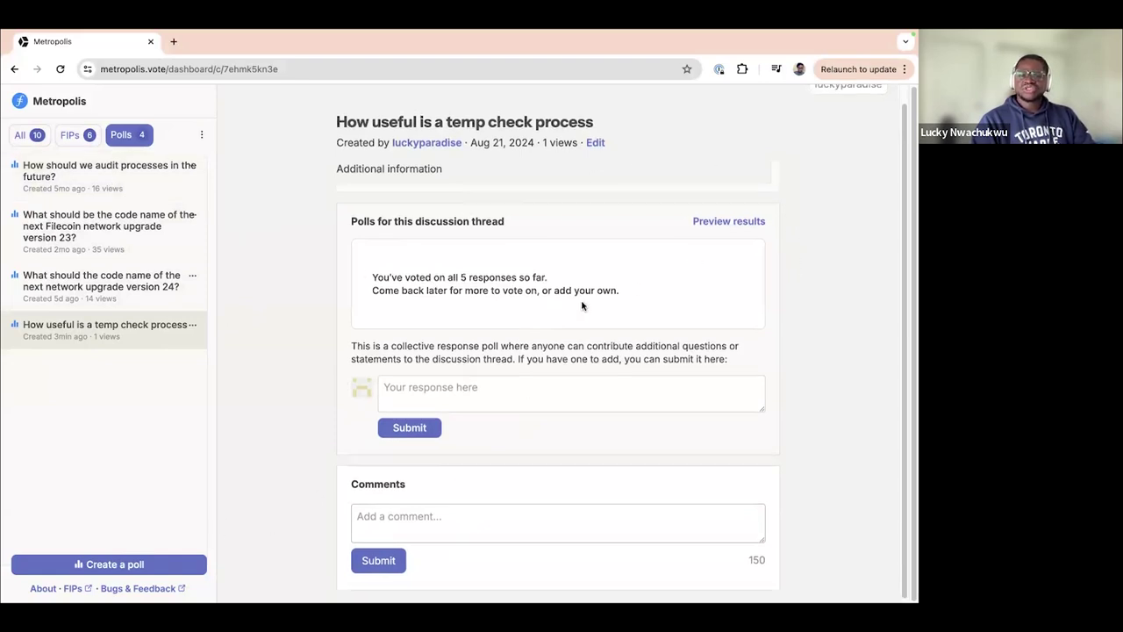
scroll(582, 306, "up", 1)
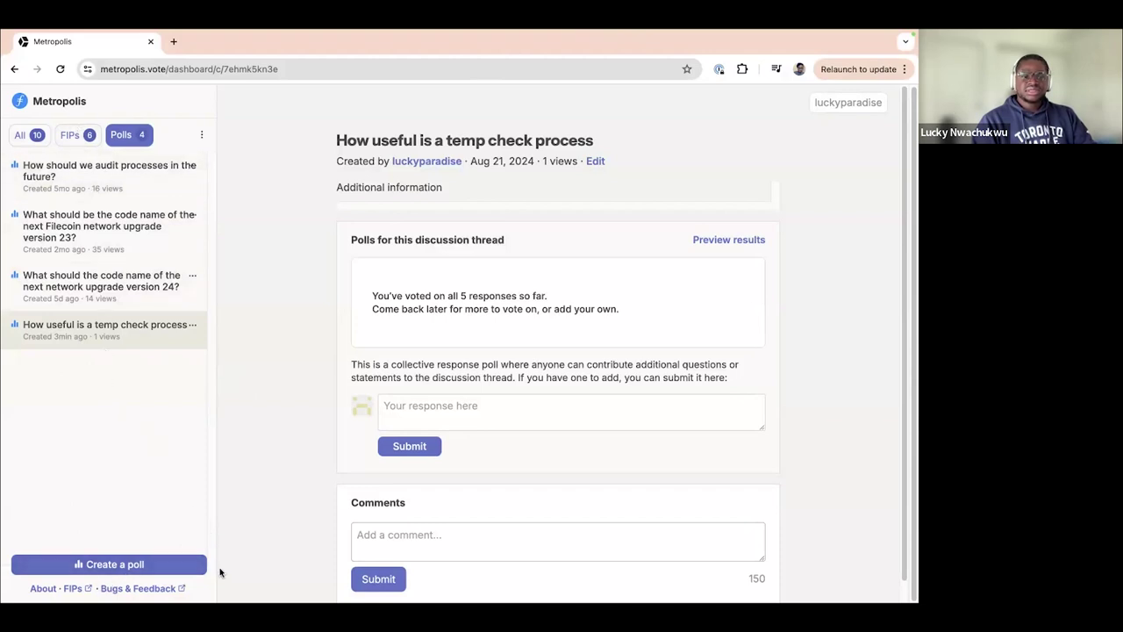
Go to the dashboard and sign out of Metropolis from the account page
left_click(41, 104)
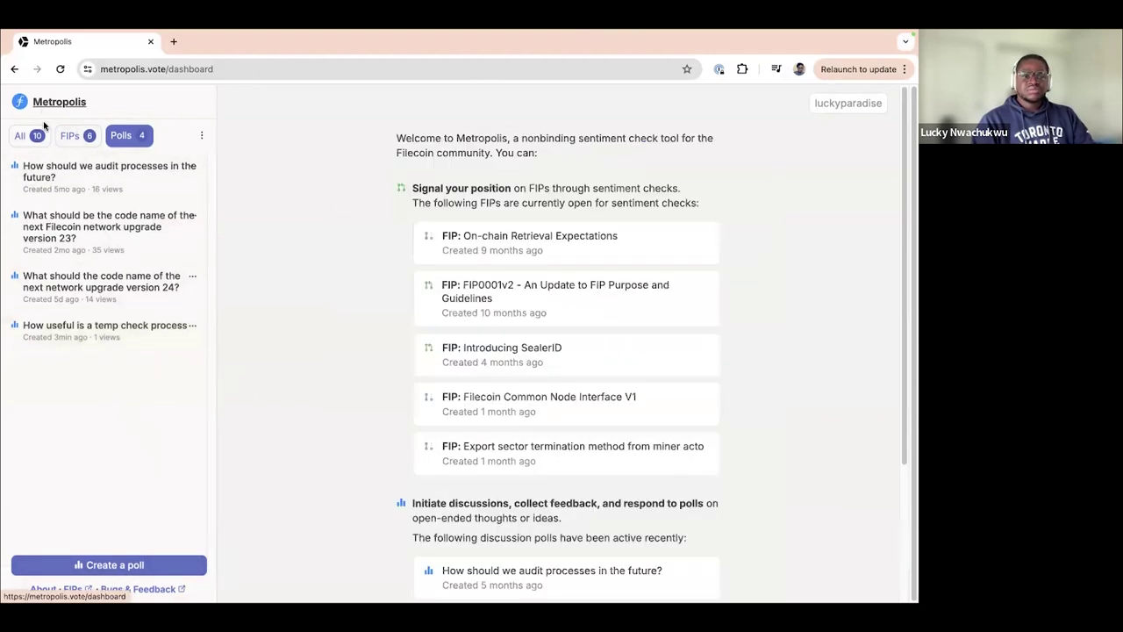
left_click(827, 103)
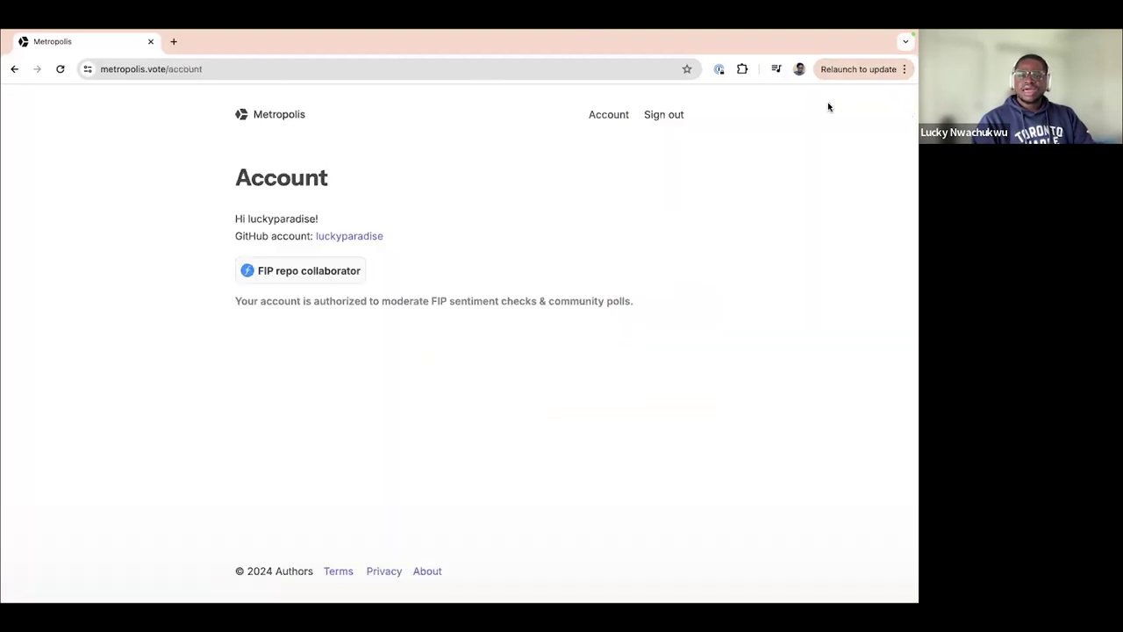
left_click(649, 115)
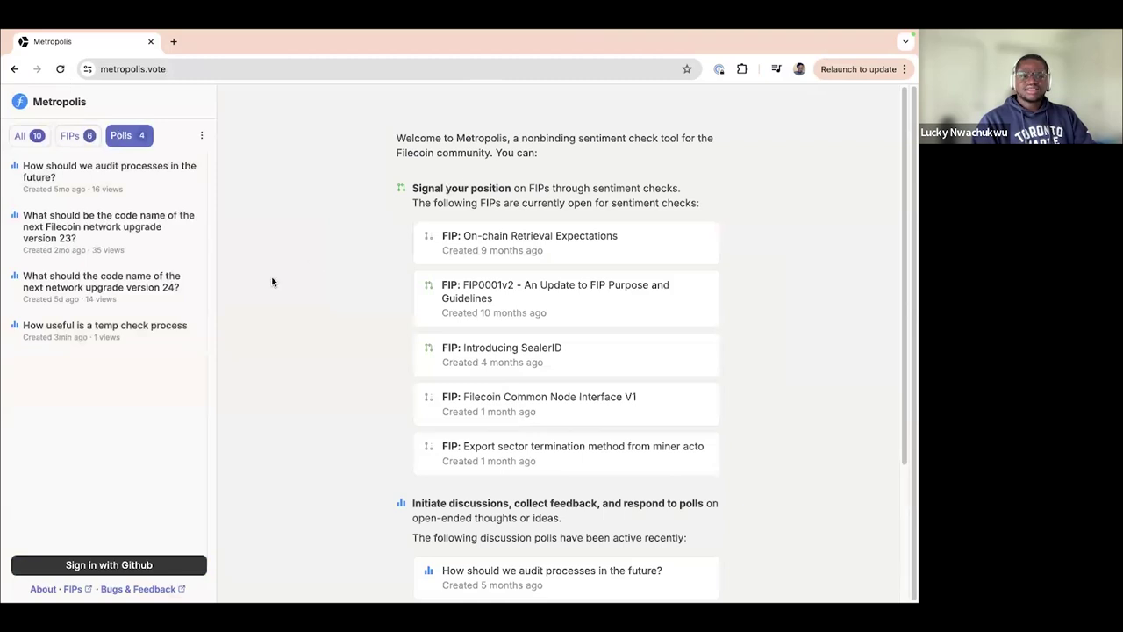
Sign back in with GitHub and open the temp check poll's discussion
scroll(272, 285, "down", 1)
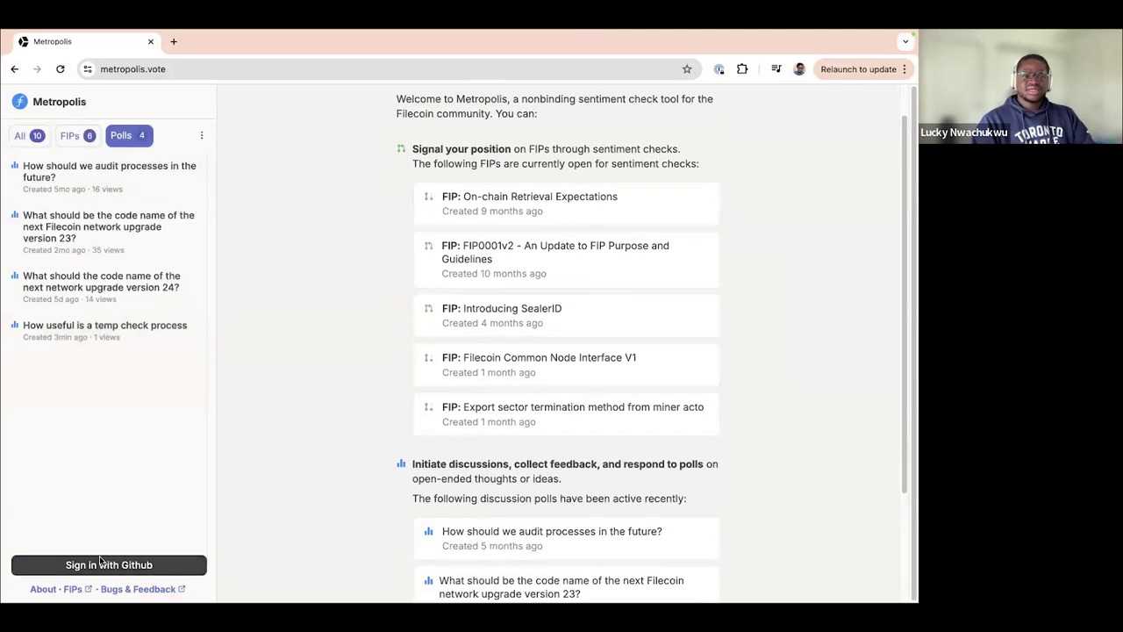
left_click(100, 564)
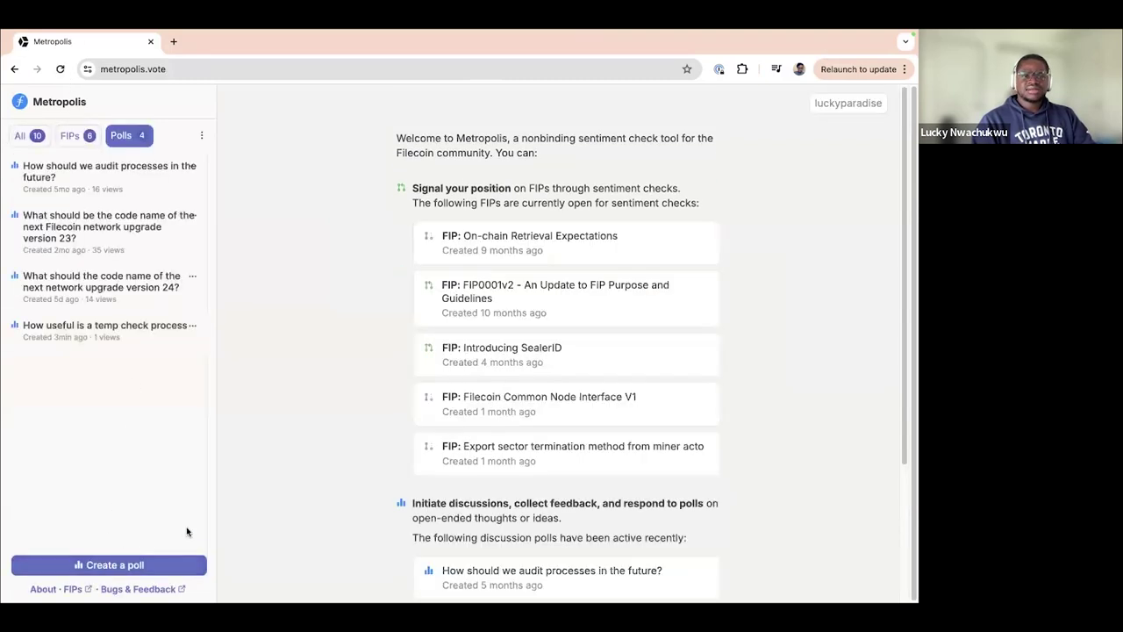
left_click(91, 326)
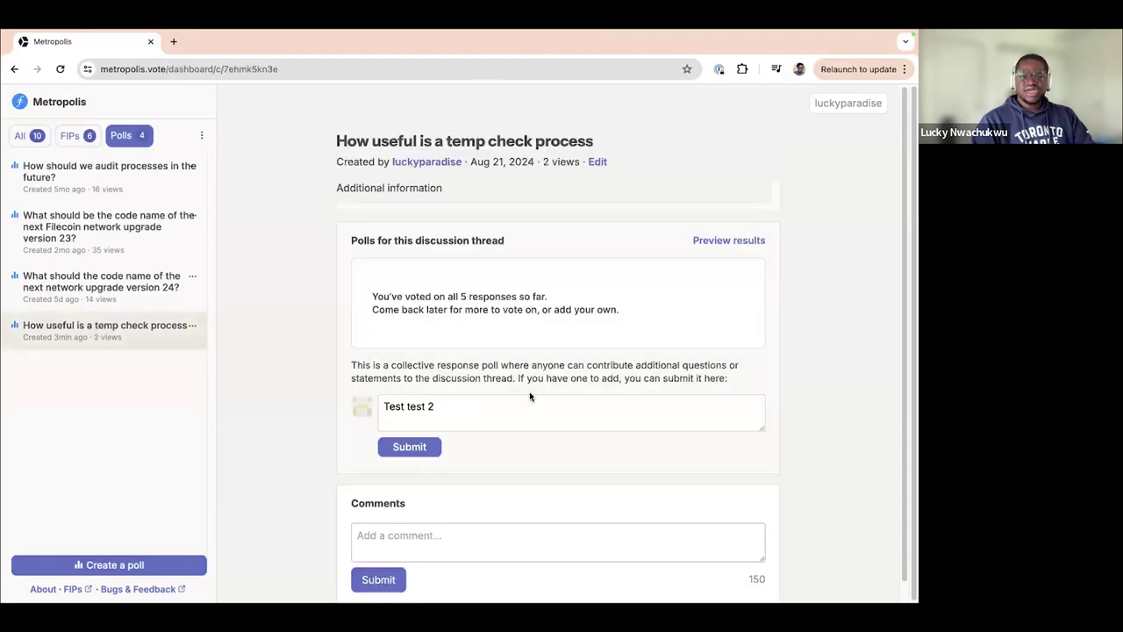
Preview the temp check results and generate its report: 1 agree, 3 disagree, 1 pass
scroll(632, 281, "up", 1)
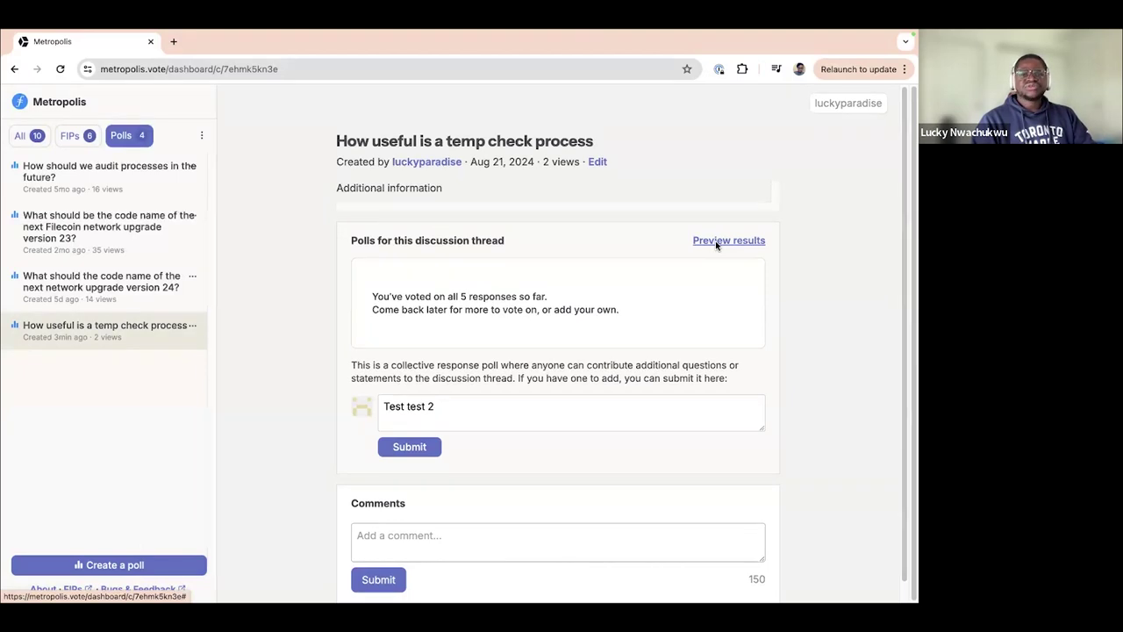
left_click(715, 240)
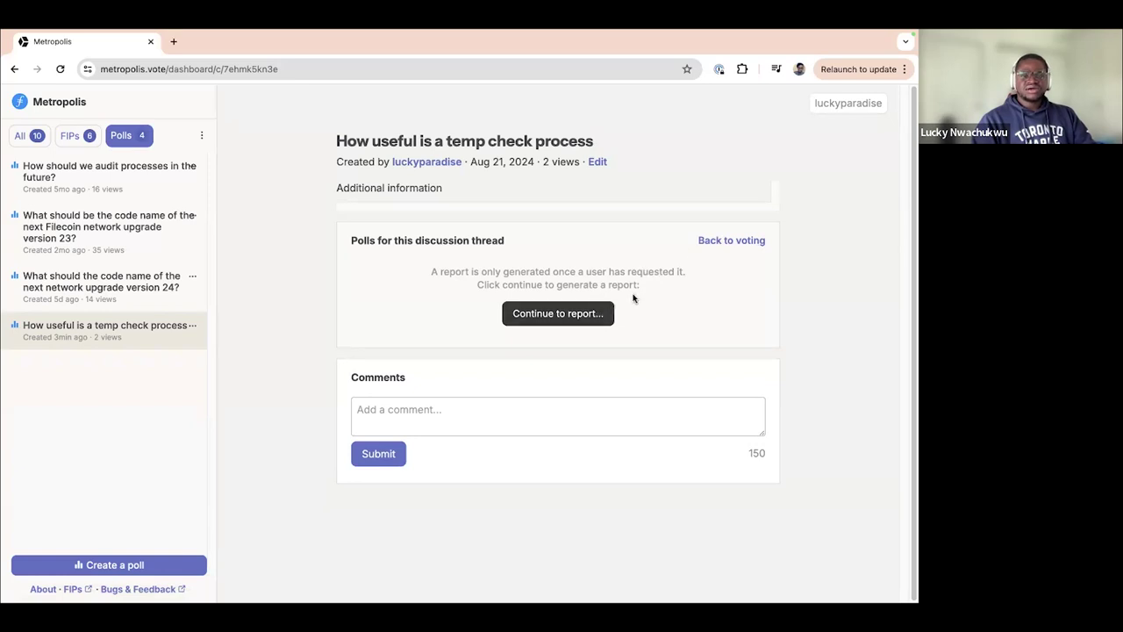
left_click(536, 314)
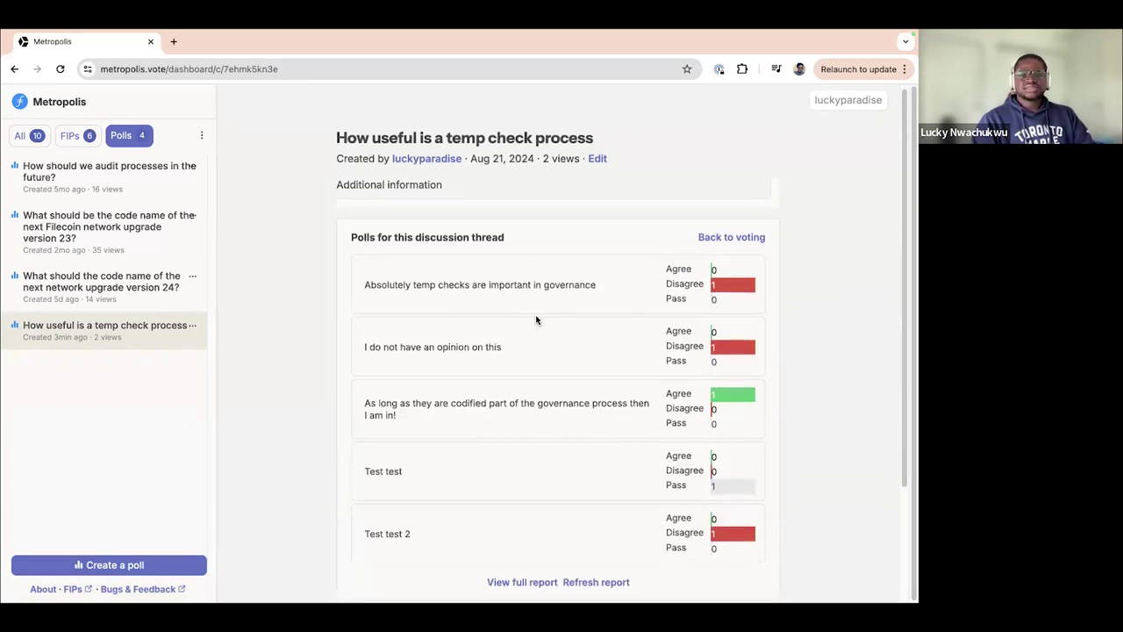
scroll(536, 318, "down", 2)
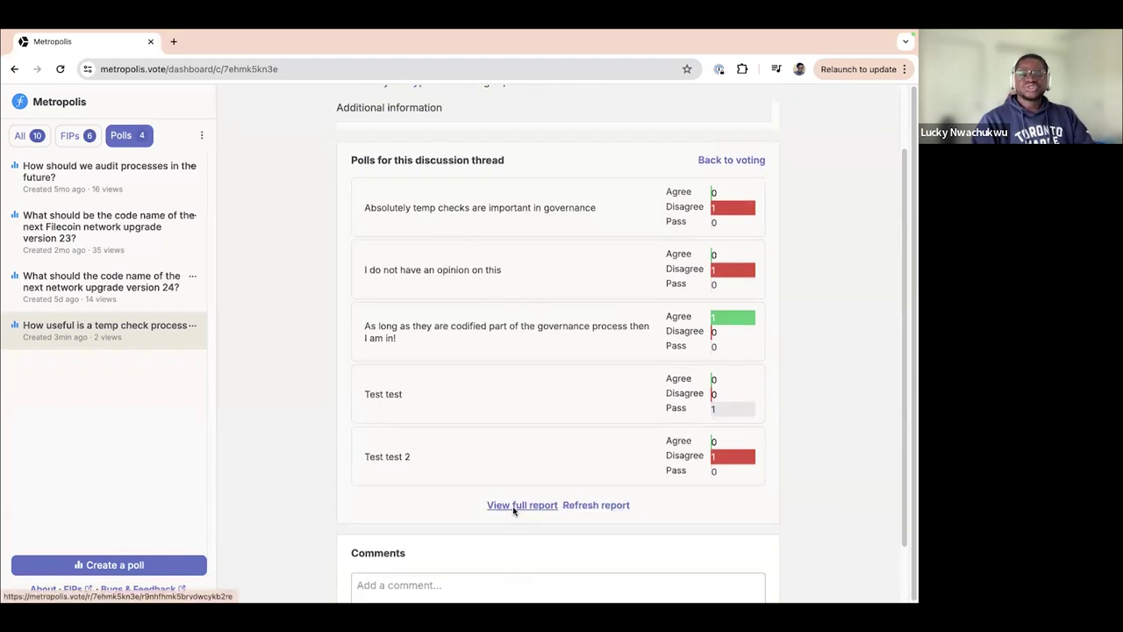
scroll(517, 469, "up", 2)
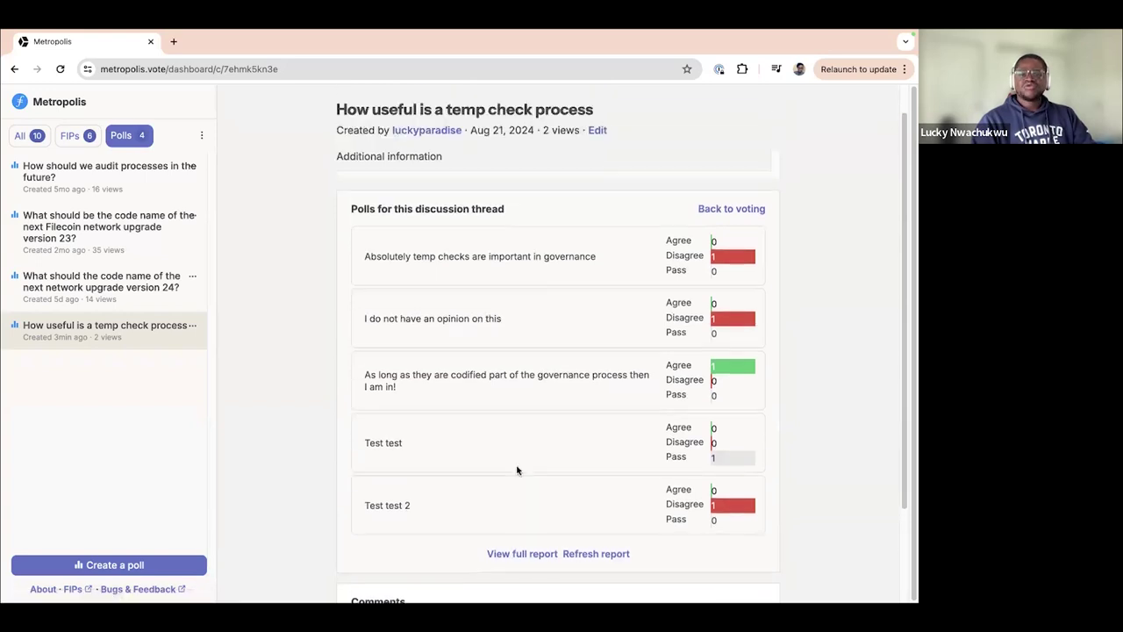
scroll(569, 505, "down", 1)
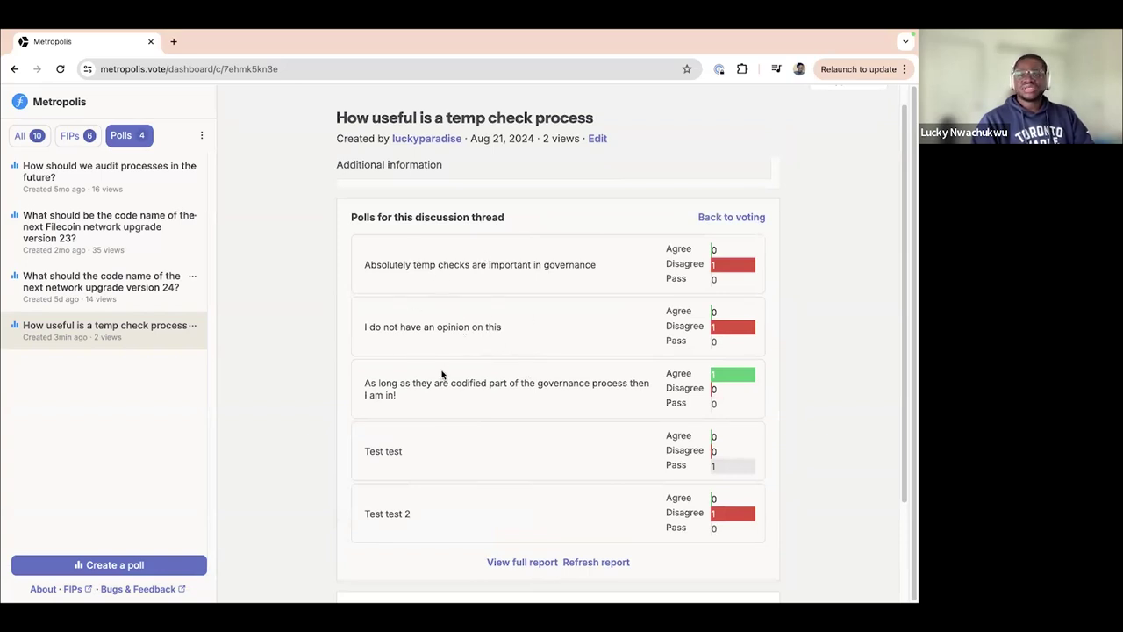
scroll(451, 379, "down", 3)
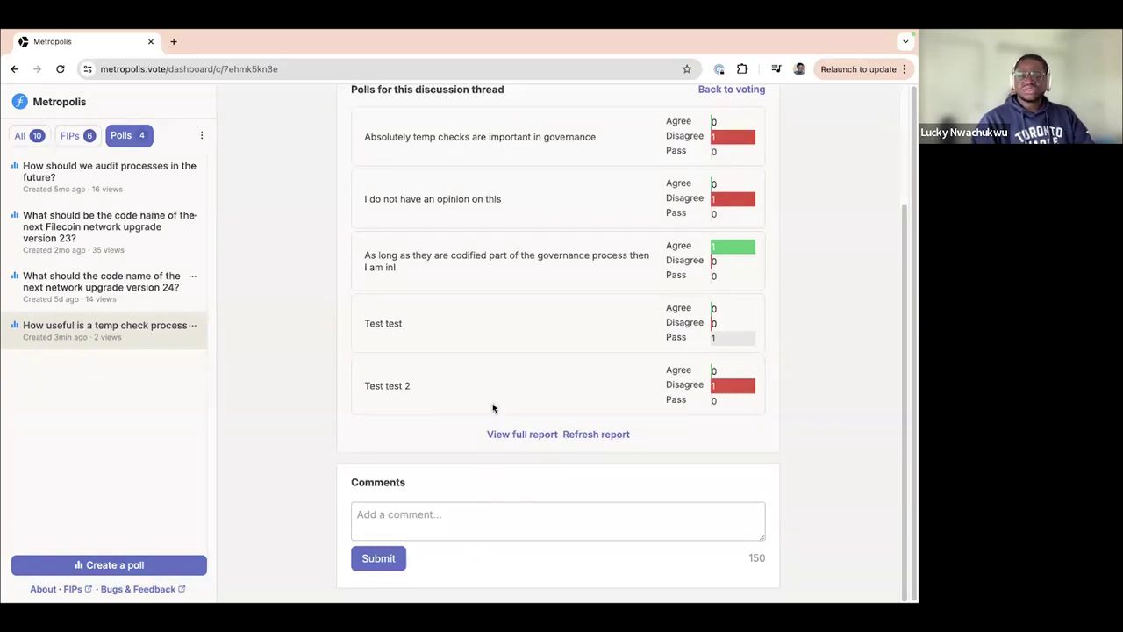
scroll(494, 407, "up", 4)
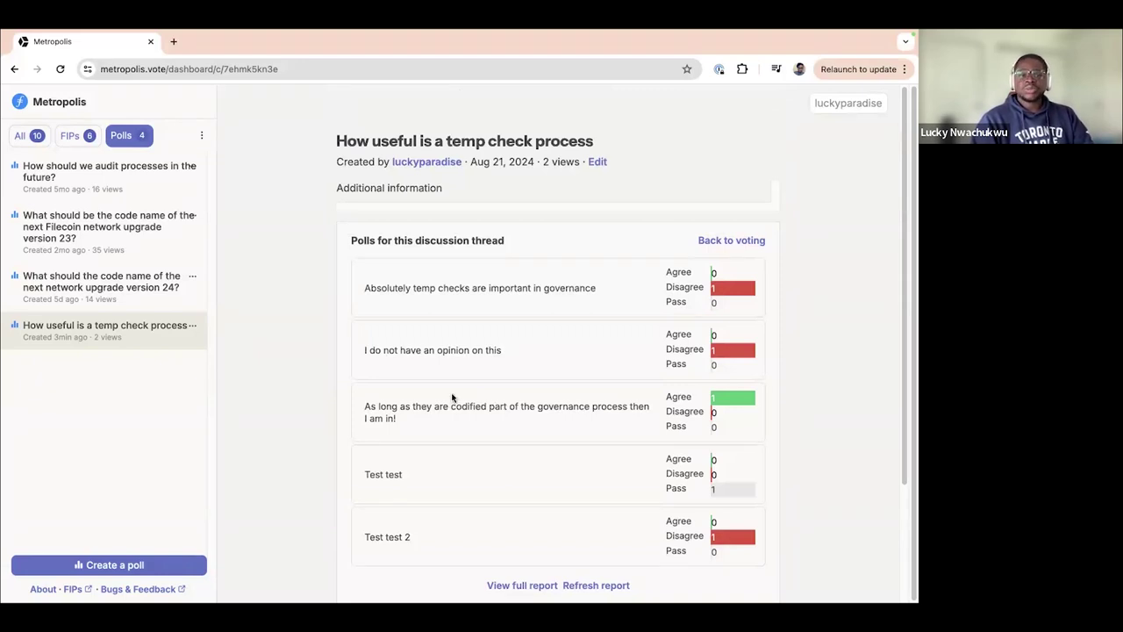
left_click(91, 565)
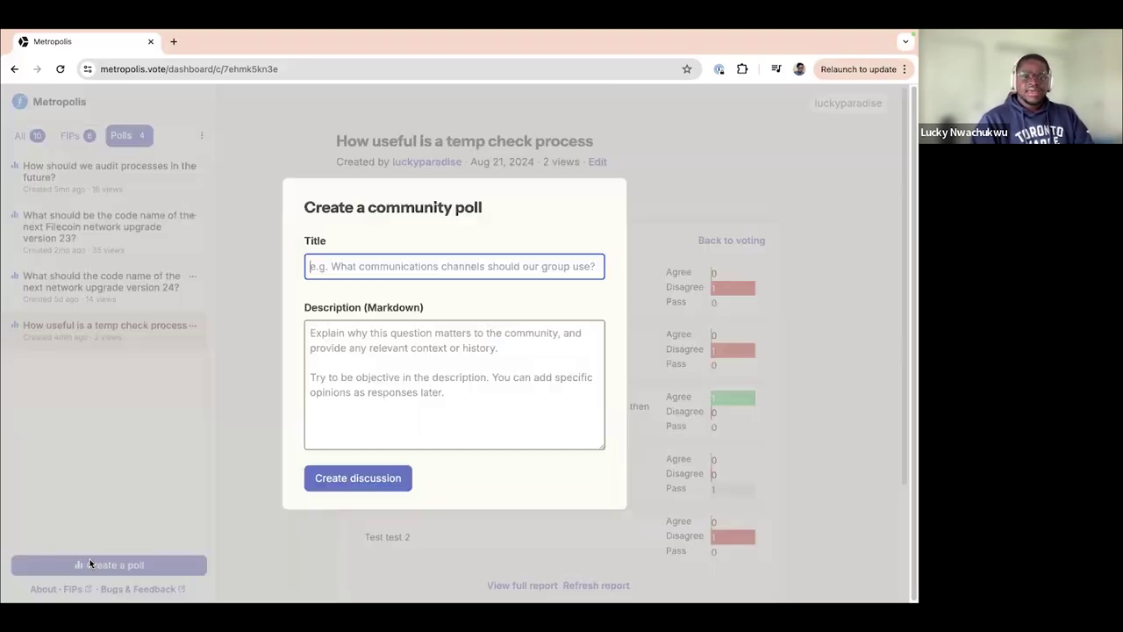
left_click(261, 418)
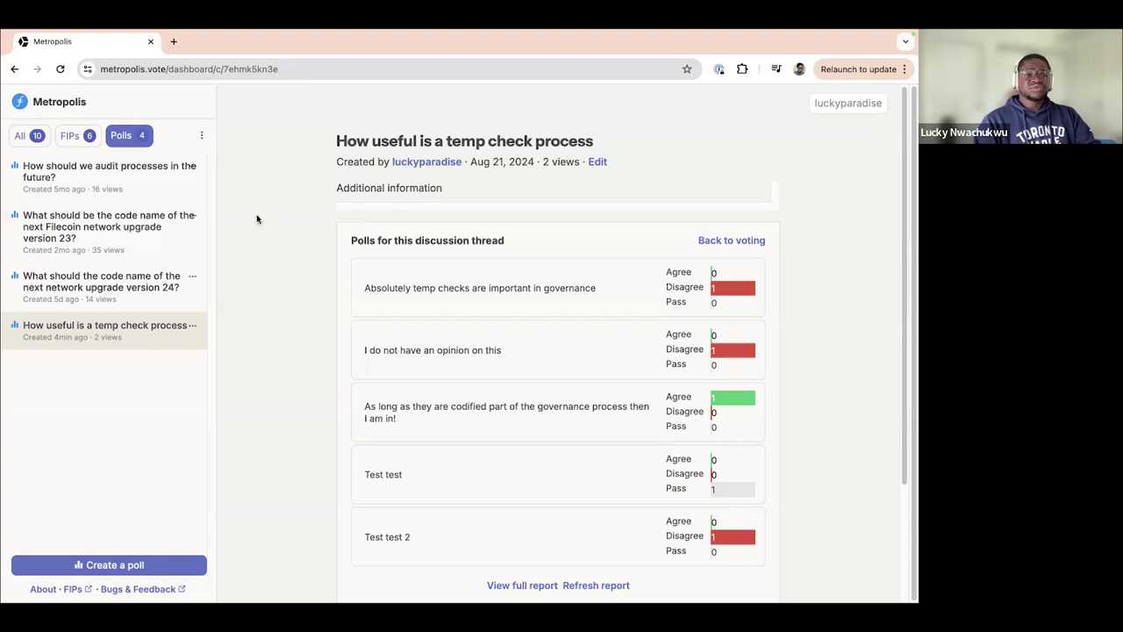
left_click(19, 136)
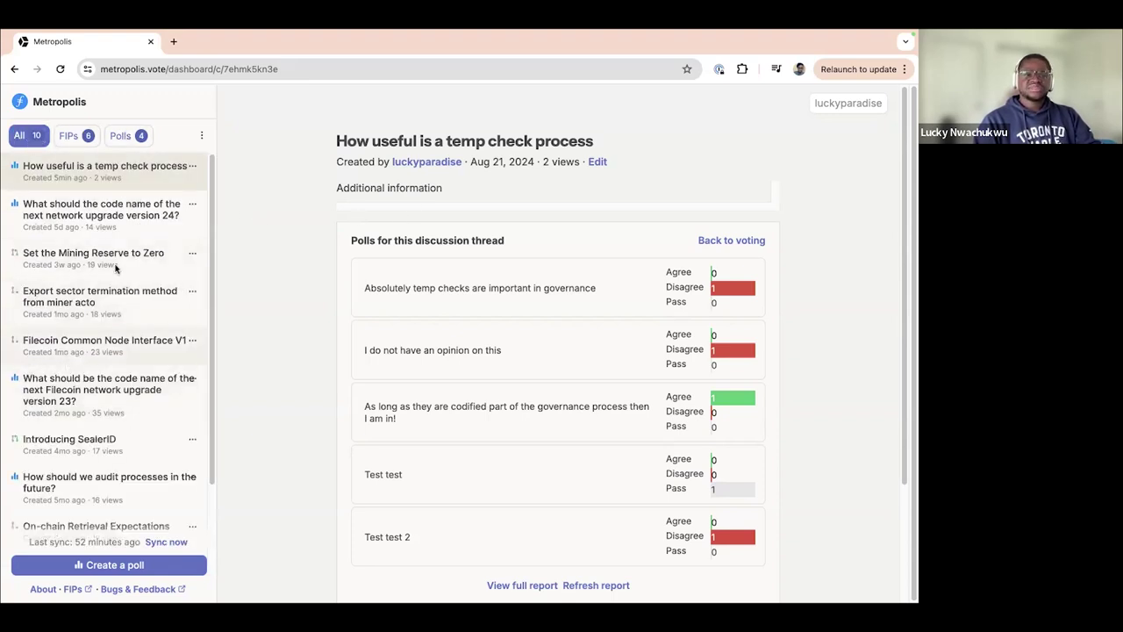
left_click(64, 136)
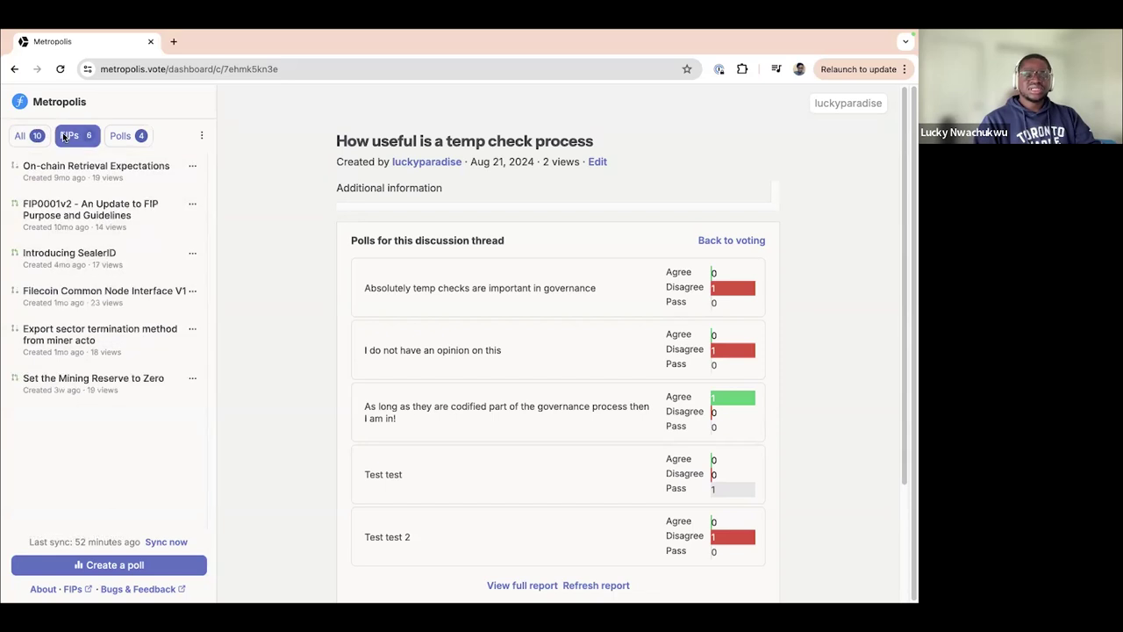
left_click(130, 140)
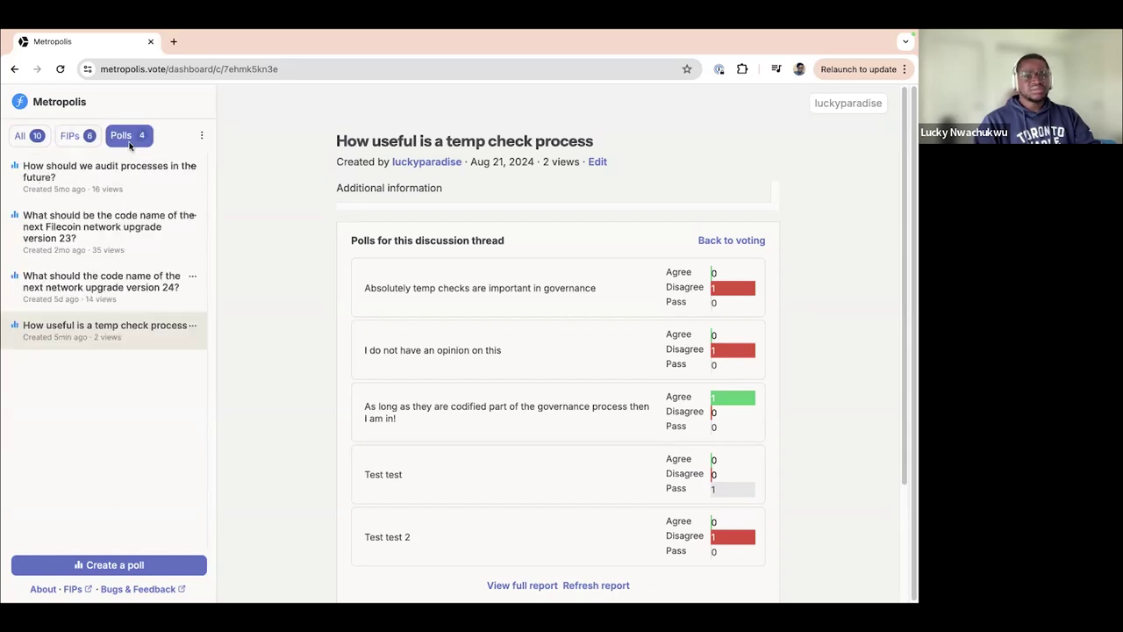
left_click(88, 180)
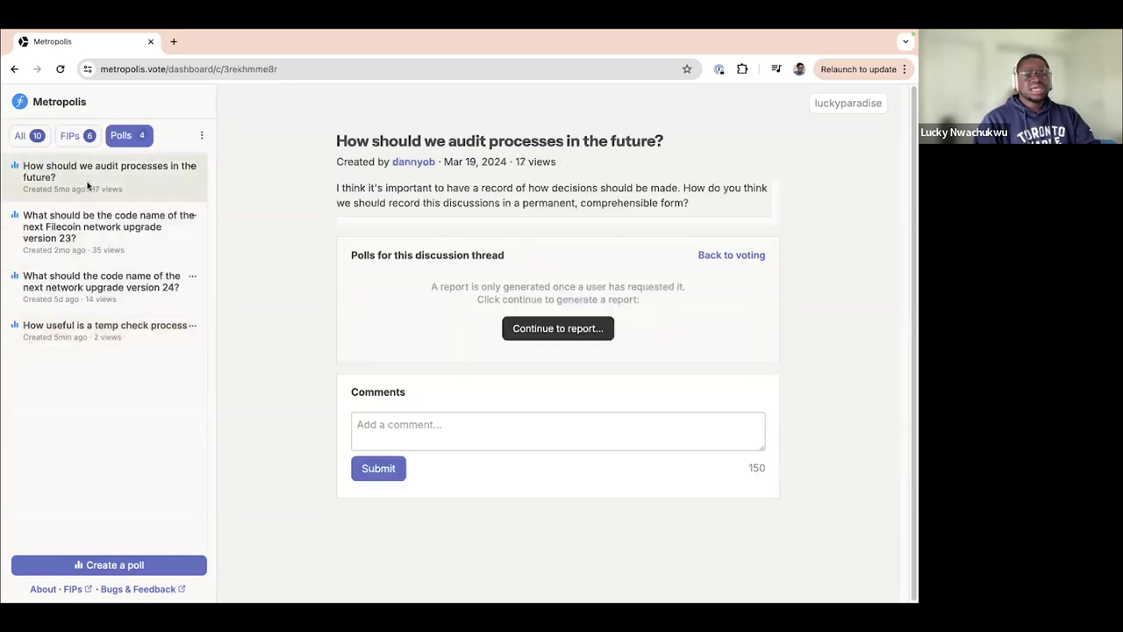
left_click(95, 230)
left_click(96, 279)
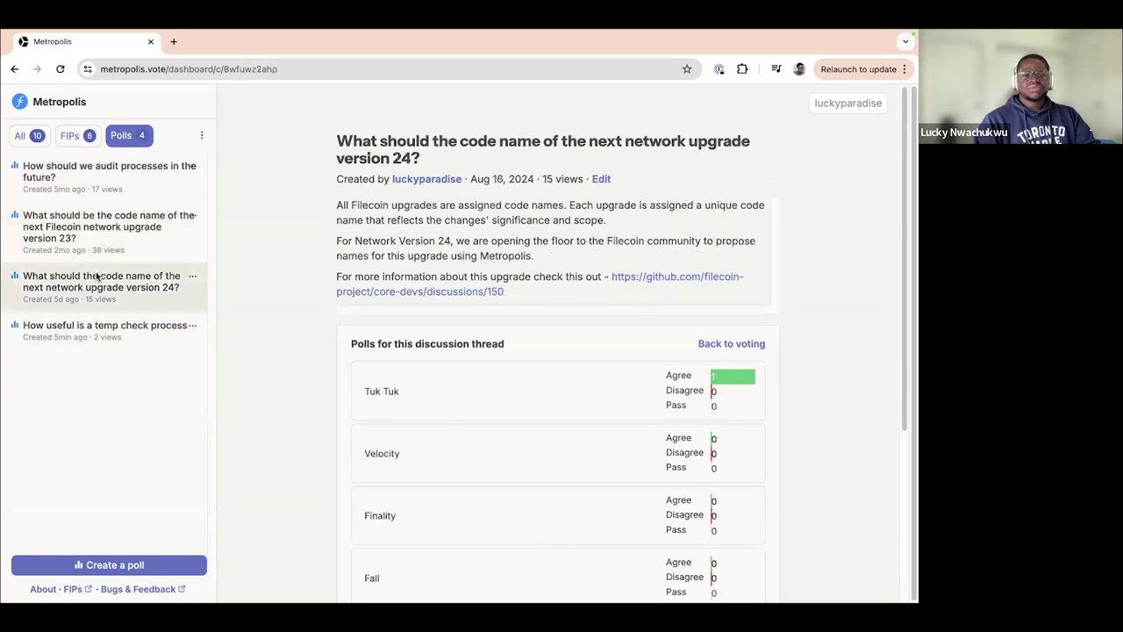
left_click(93, 327)
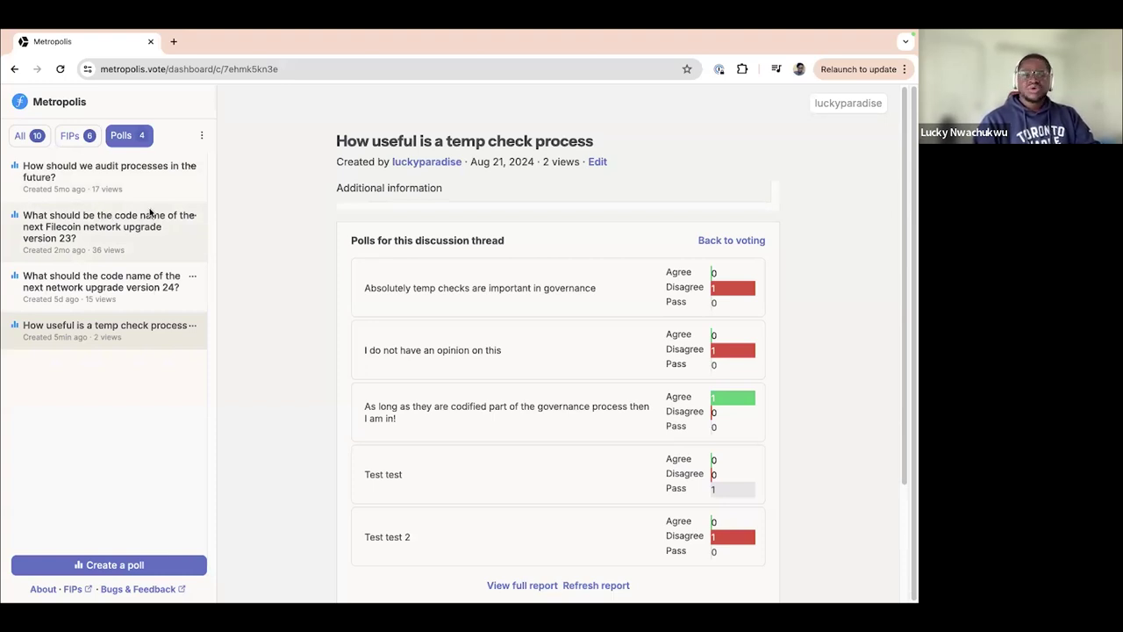
Narrow the list to the 6 FIPs and open On-chain Retrieval Expectations (3 positive, 3 negative)
left_click(75, 145)
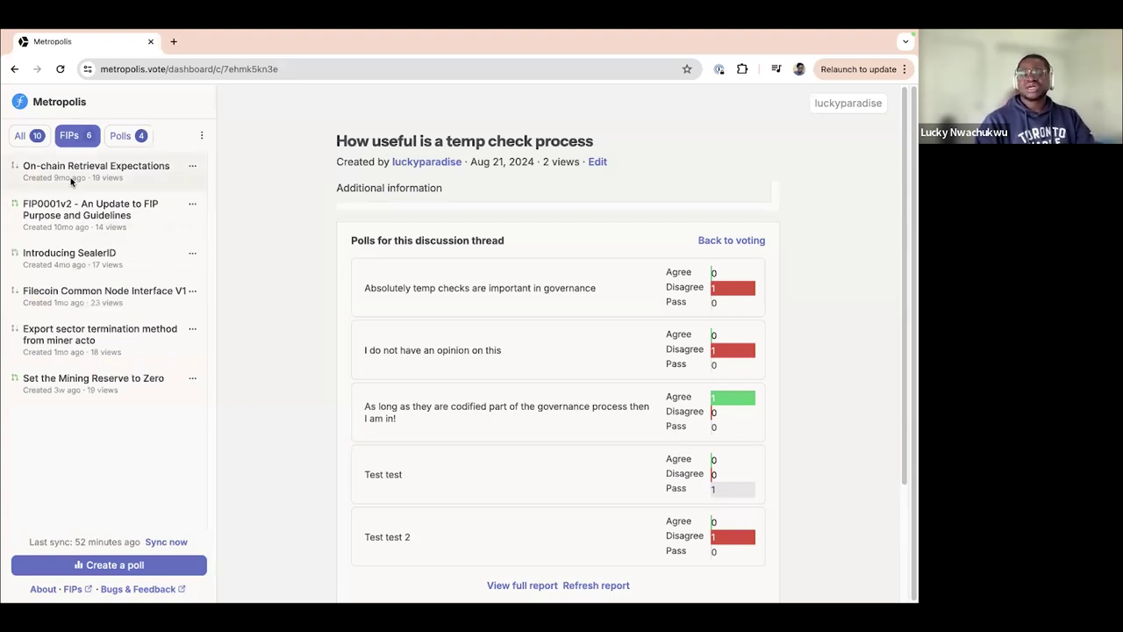
left_click(57, 173)
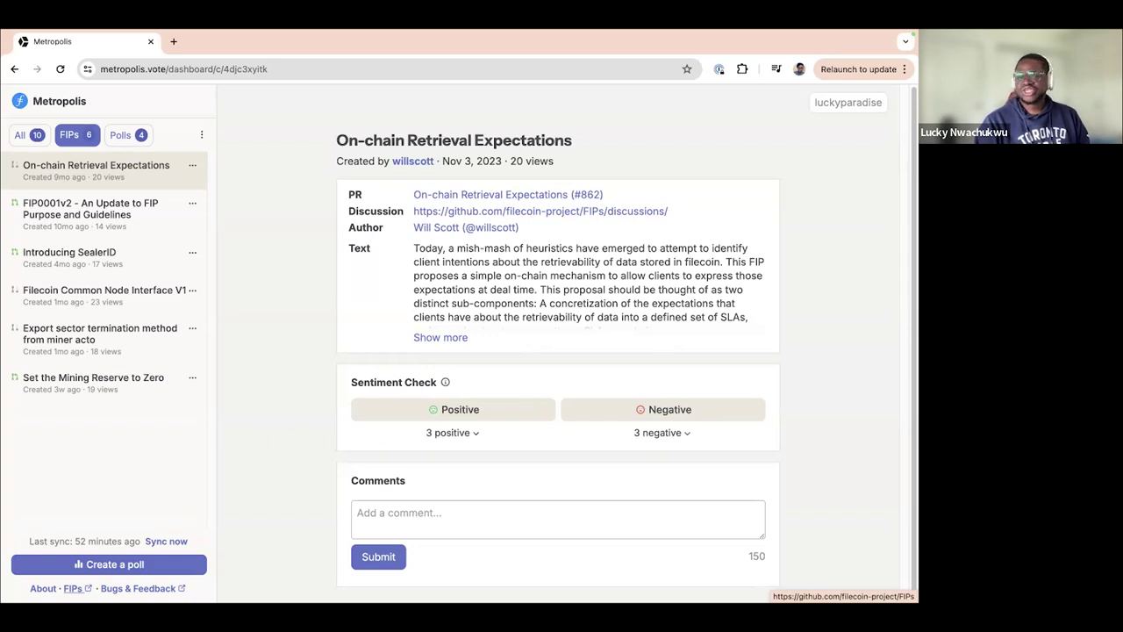
Open the FIPs repository and the metropolis repo's Issues on GitHub, then return to the proposal page
left_click(72, 588)
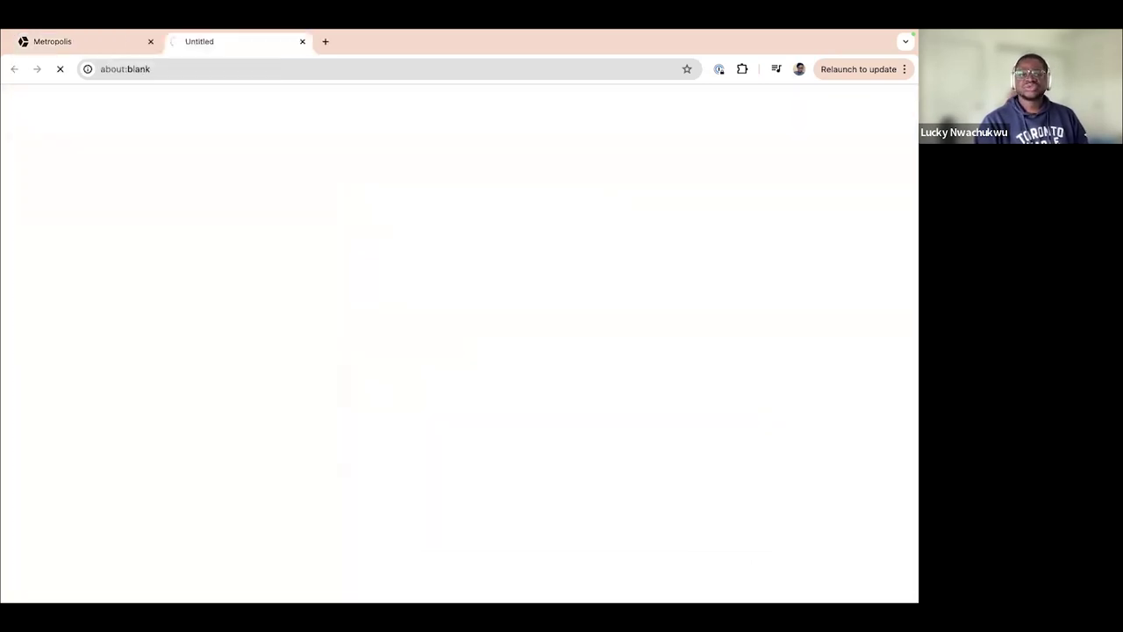
left_click(123, 42)
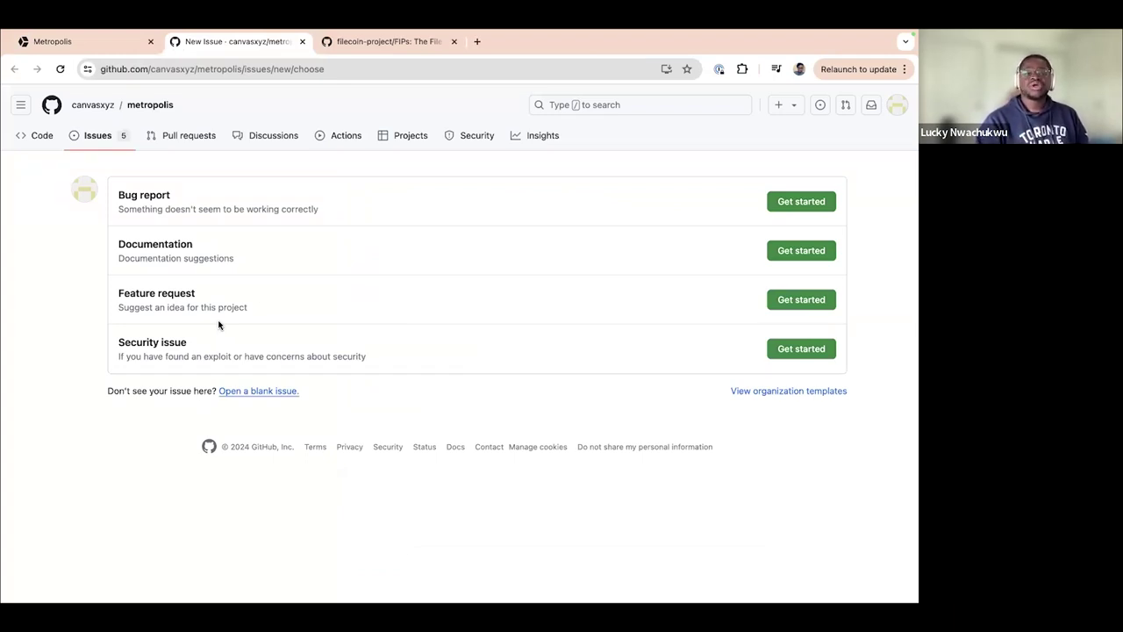
left_click(100, 136)
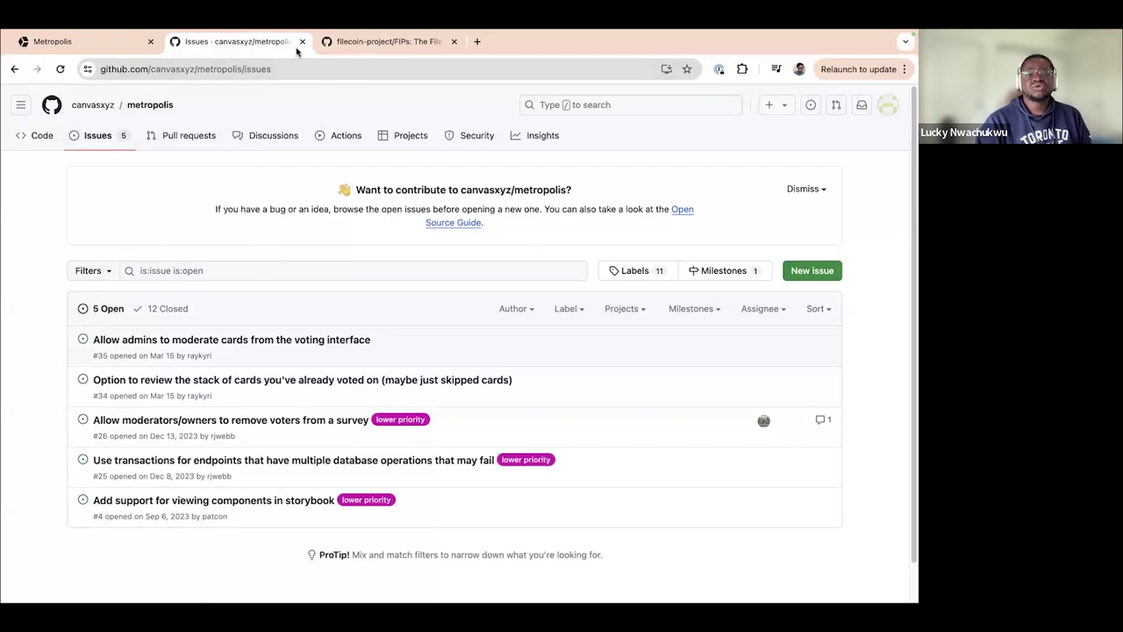
left_click(112, 47)
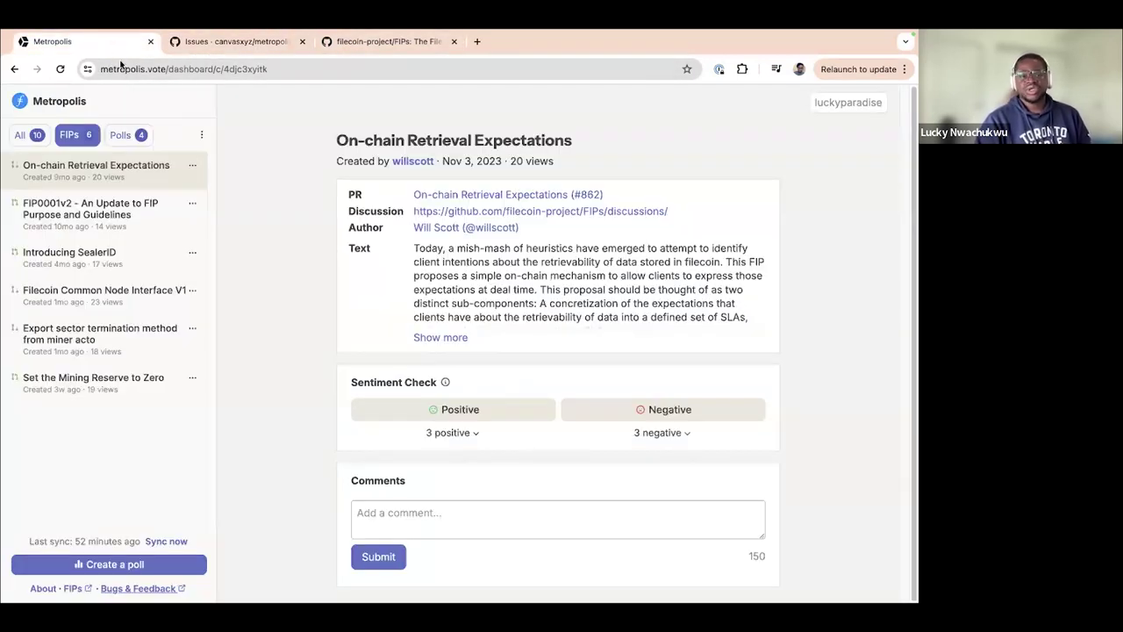